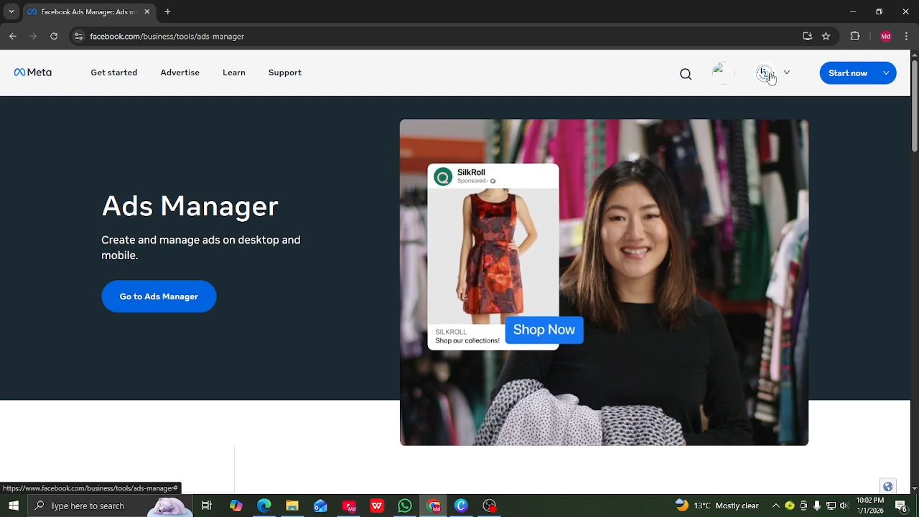
Open Ads Manager and show the Campaigns list with its two drafts and three post campaigns
{"action": "left_click", "coordinate": [140, 302]}
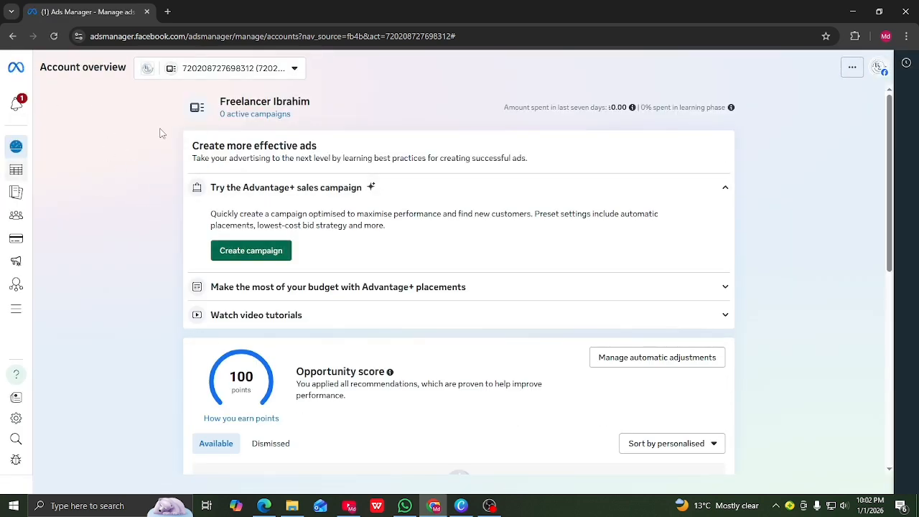
{"action": "mouse_move", "coordinate": [20, 179]}
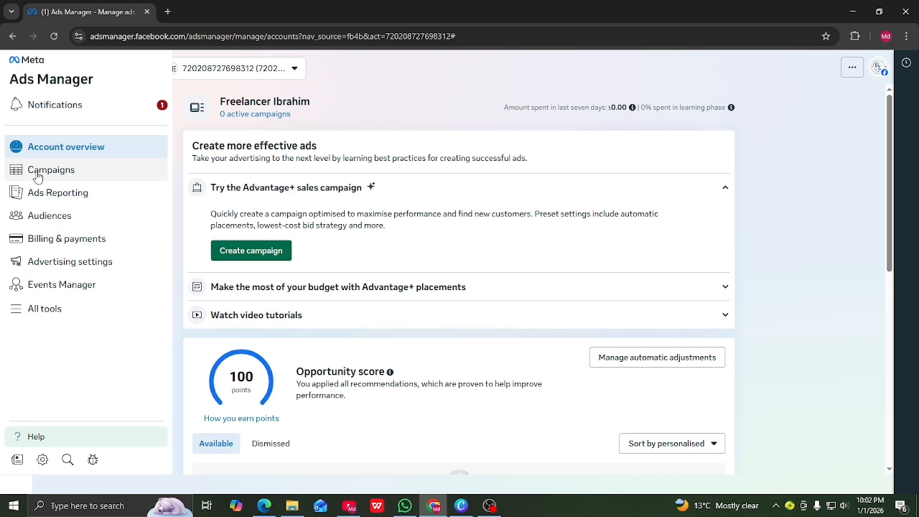
{"action": "left_click", "coordinate": [38, 177]}
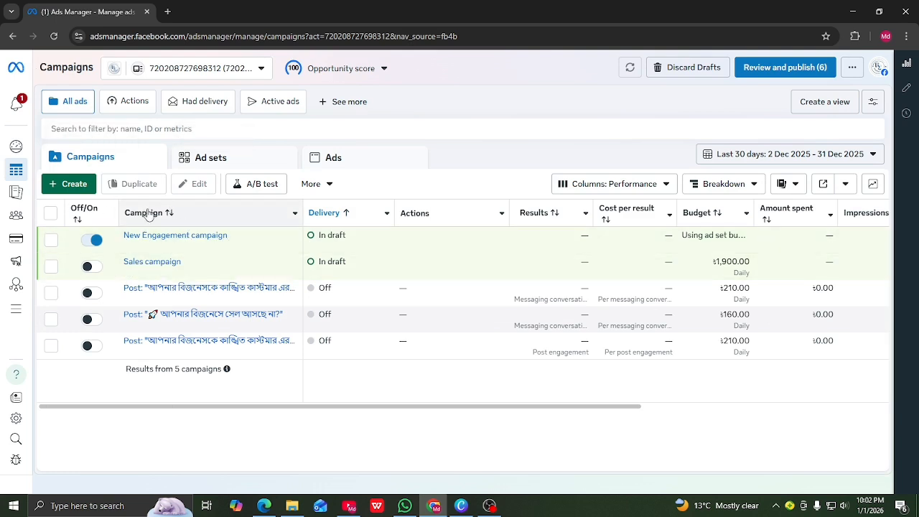
Start a new auction campaign with Leads chosen as the objective
{"action": "left_click", "coordinate": [65, 186]}
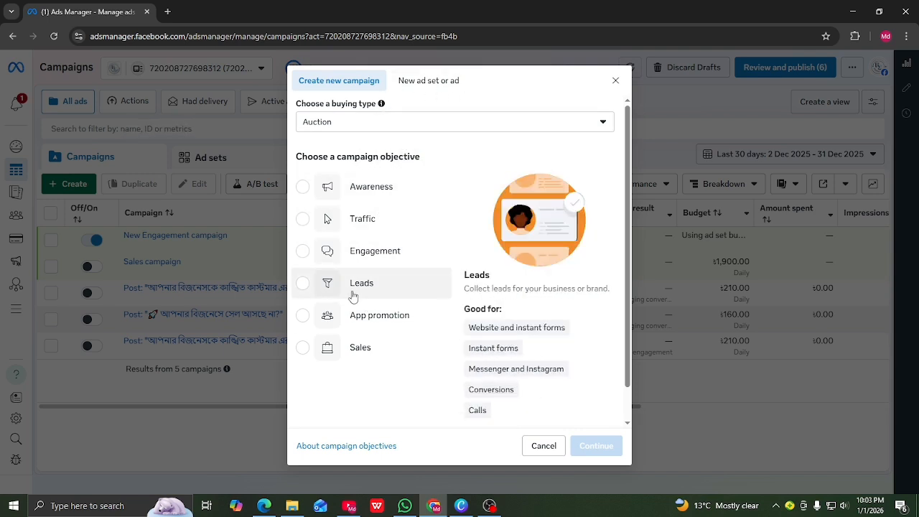
{"action": "left_click", "coordinate": [302, 285]}
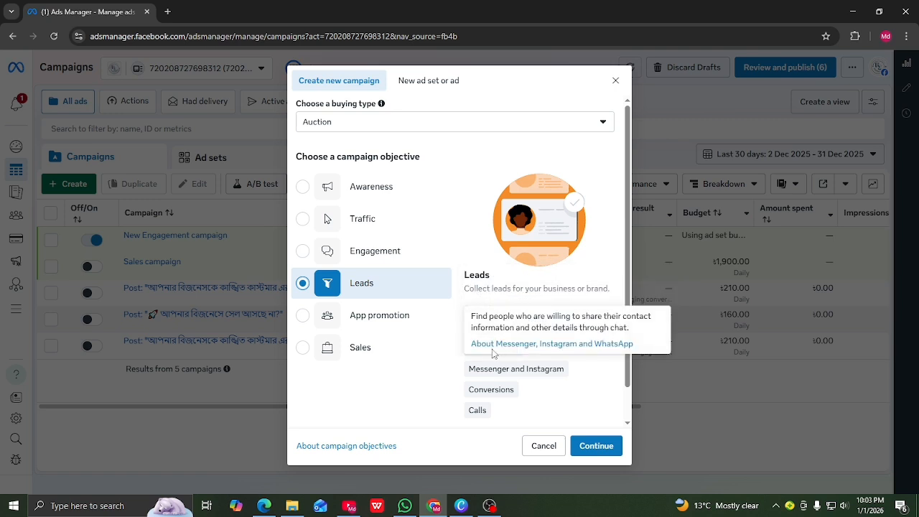
{"action": "mouse_move", "coordinate": [502, 386]}
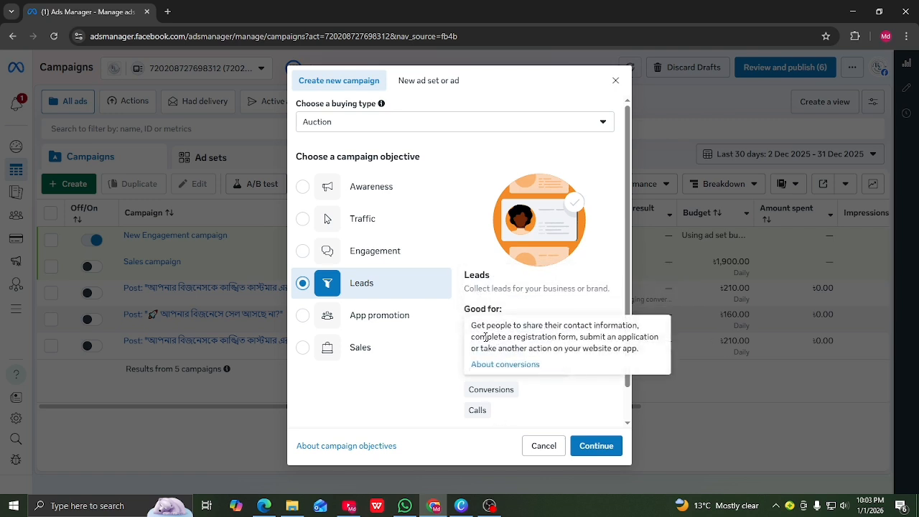
{"action": "mouse_move", "coordinate": [506, 368]}
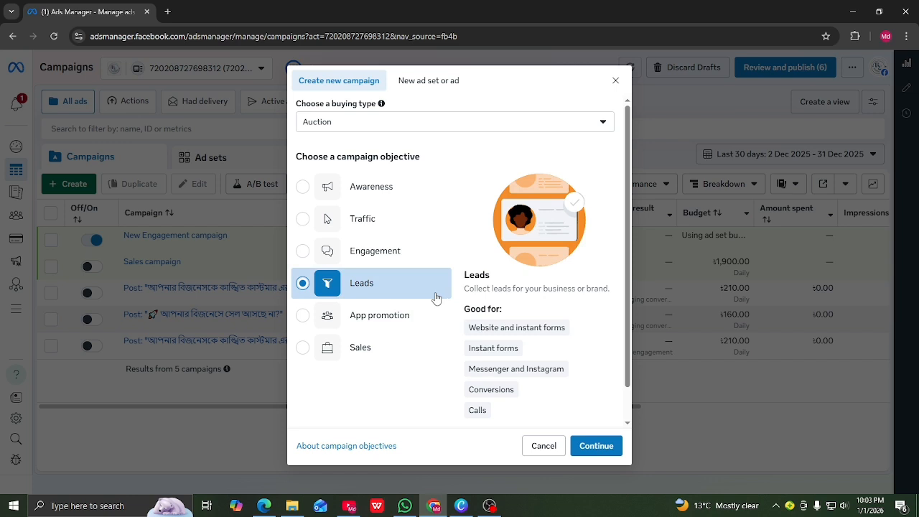
Create the Leads campaign draft and rename it to 'Leads campaign'
{"action": "left_click", "coordinate": [593, 446]}
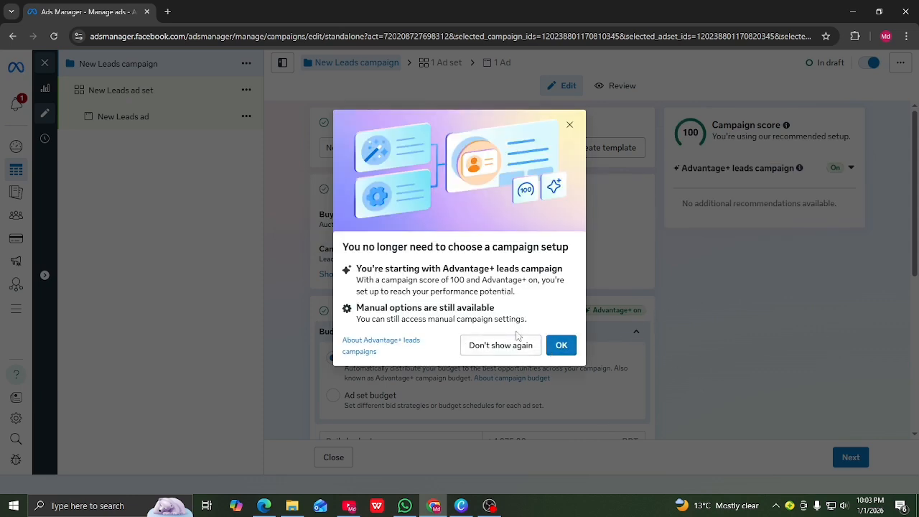
{"action": "left_click", "coordinate": [563, 346]}
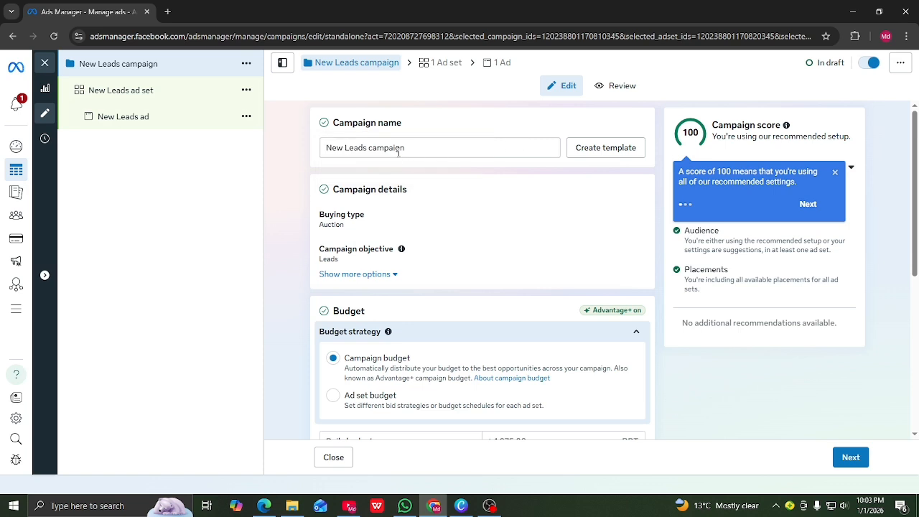
{"action": "left_click", "coordinate": [346, 147]}
{"action": "key", "text": "BackSpace"}
{"action": "key", "text": "BackSpace"}
{"action": "key", "text": "BackSpace"}
{"action": "key", "text": "BackSpace"}
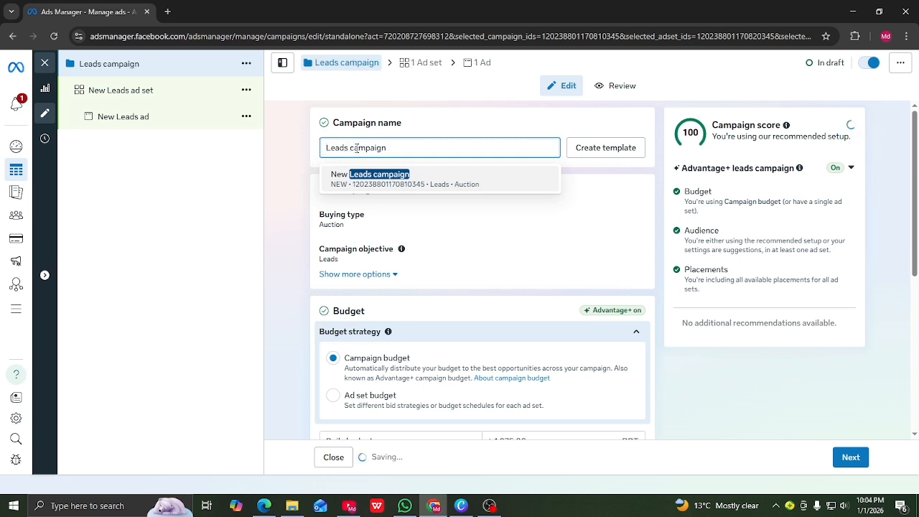
{"action": "left_click", "coordinate": [406, 148]}
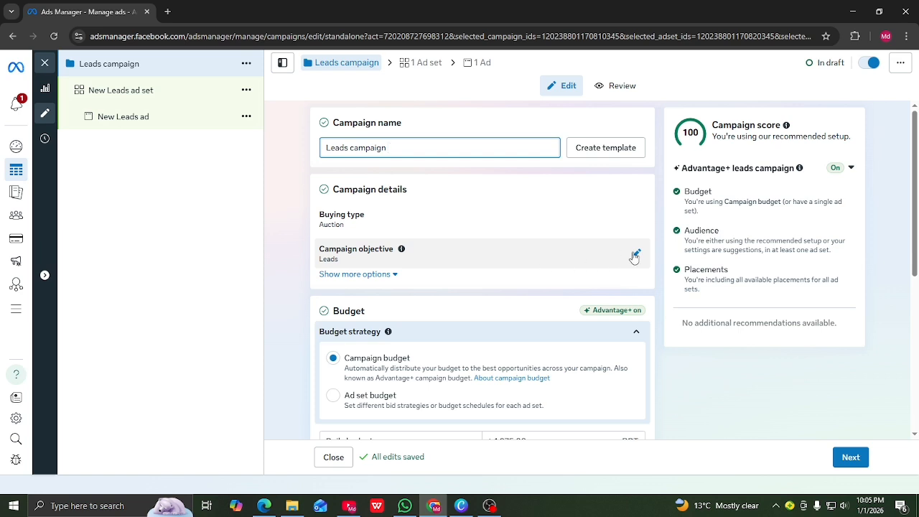
Keep Leads as the objective and set the daily campaign budget to 1000 BDT
{"action": "left_click", "coordinate": [637, 256]}
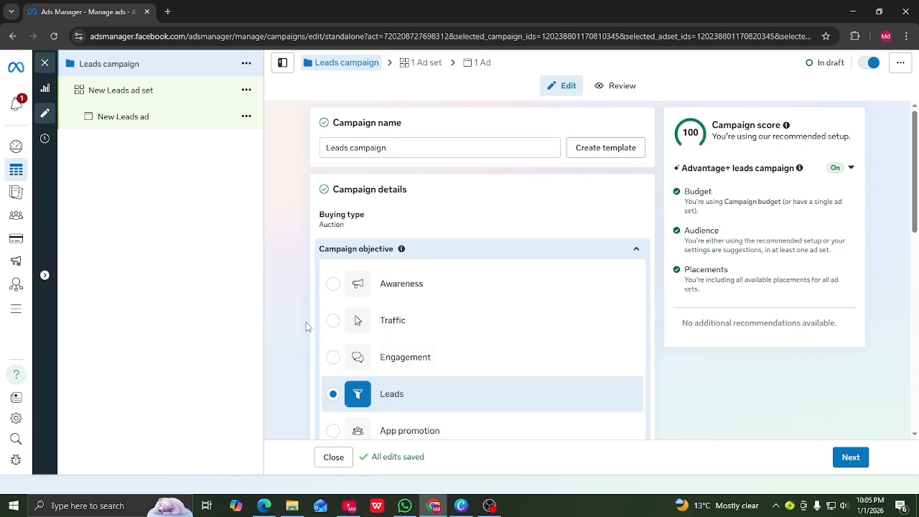
{"action": "left_click", "coordinate": [658, 359]}
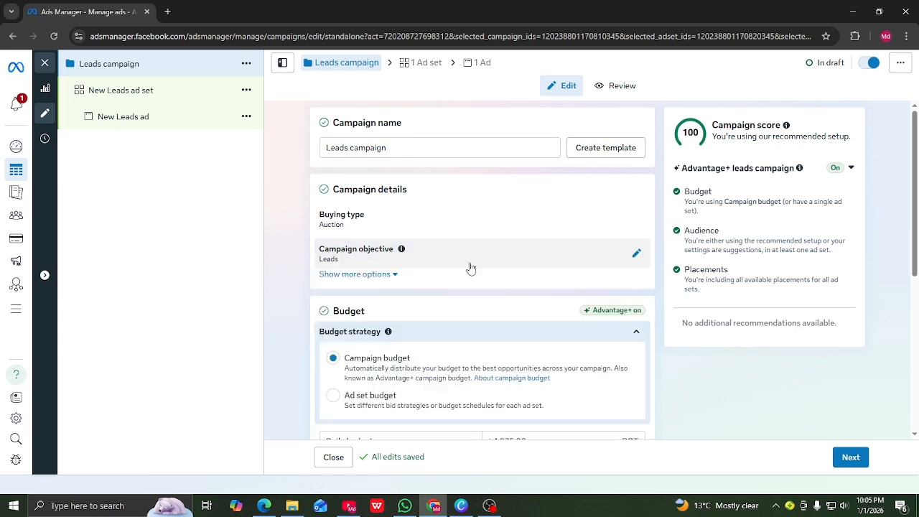
{"action": "scroll", "coordinate": [468, 264], "scroll_direction": "down", "scroll_amount": 1}
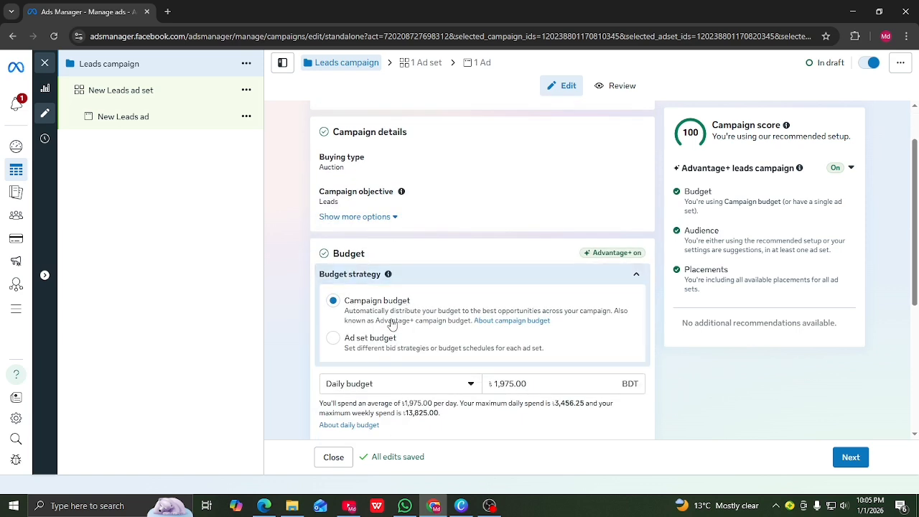
{"action": "scroll", "coordinate": [378, 305], "scroll_direction": "down", "scroll_amount": 1}
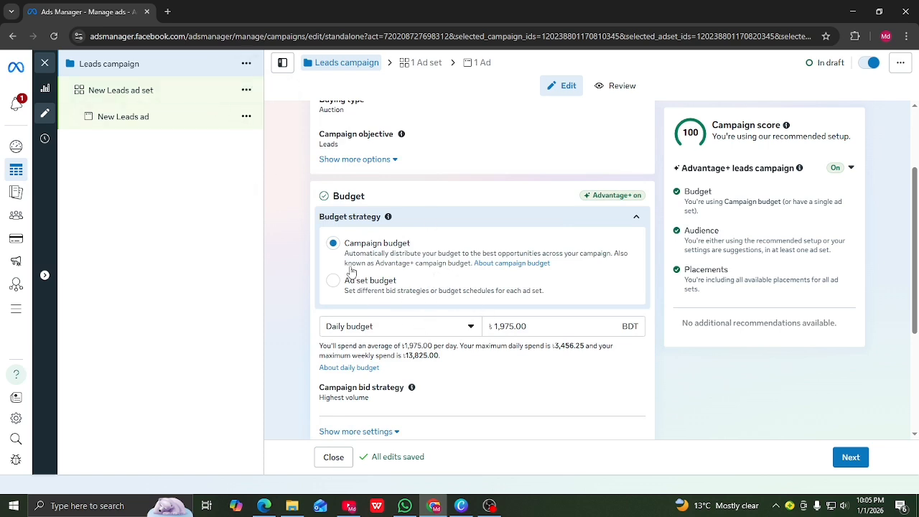
{"action": "left_click", "coordinate": [525, 325]}
{"action": "type", "text": "1000"}
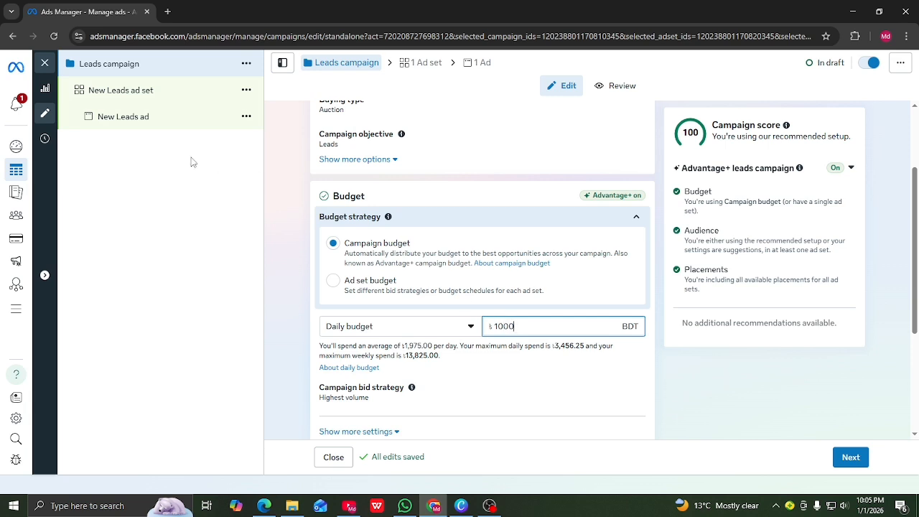
{"action": "mouse_move", "coordinate": [18, 171]}
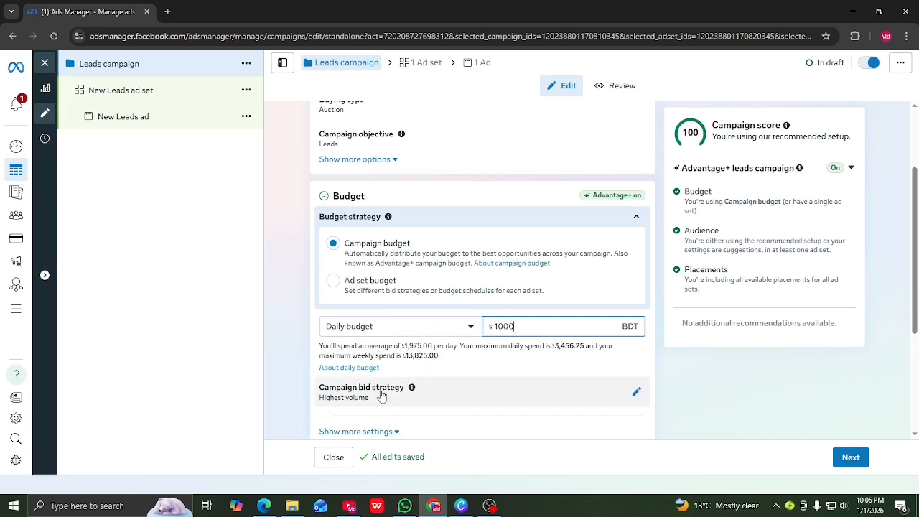
{"action": "scroll", "coordinate": [405, 408], "scroll_direction": "down", "scroll_amount": 1}
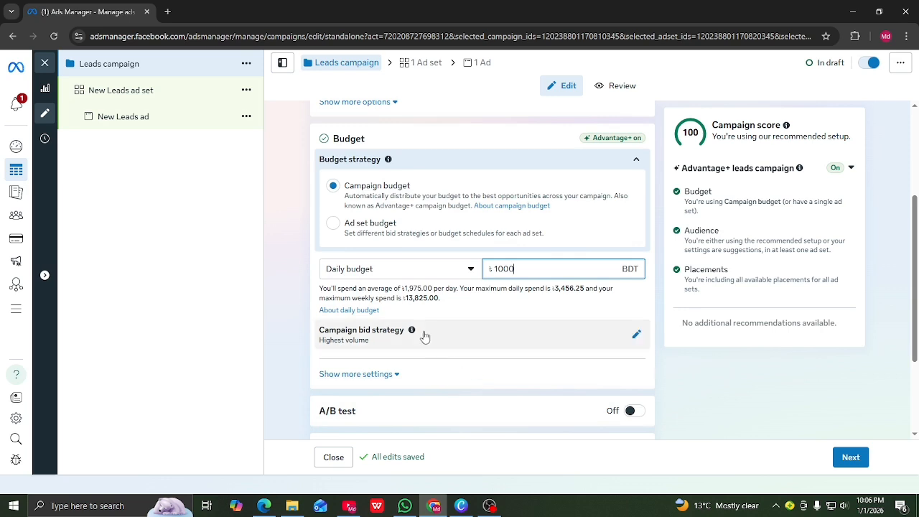
{"action": "scroll", "coordinate": [406, 355], "scroll_direction": "down", "scroll_amount": 2}
{"action": "scroll", "coordinate": [380, 316], "scroll_direction": "down", "scroll_amount": 1}
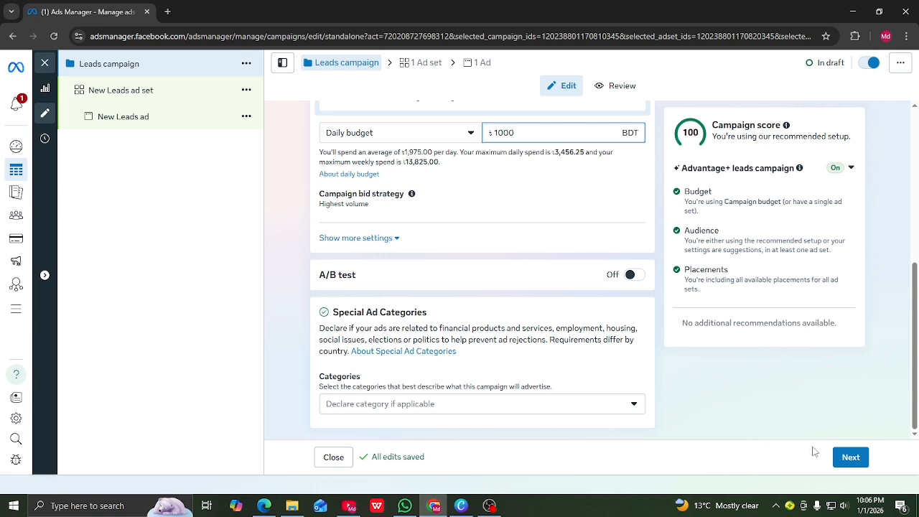
Open the New Leads ad set and set its conversion location to Instant forms and Messenger
{"action": "left_click", "coordinate": [850, 458]}
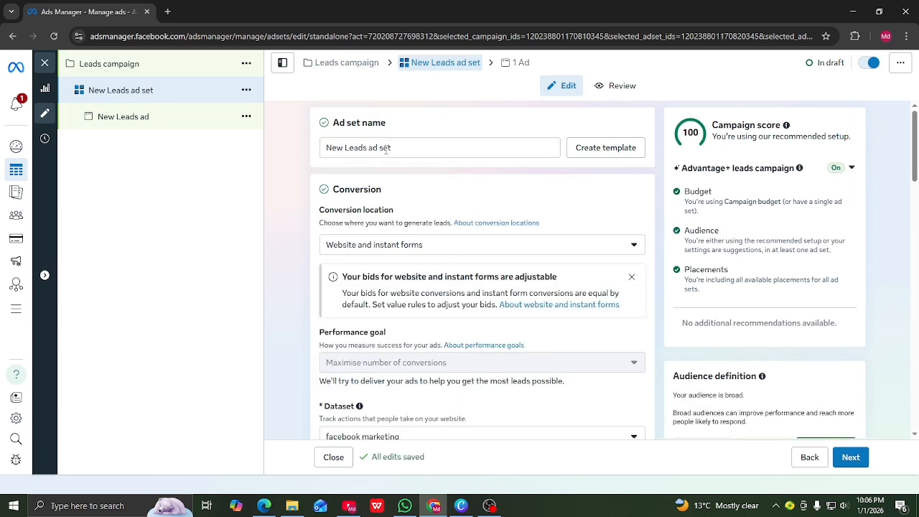
{"action": "scroll", "coordinate": [405, 190], "scroll_direction": "down", "scroll_amount": 1}
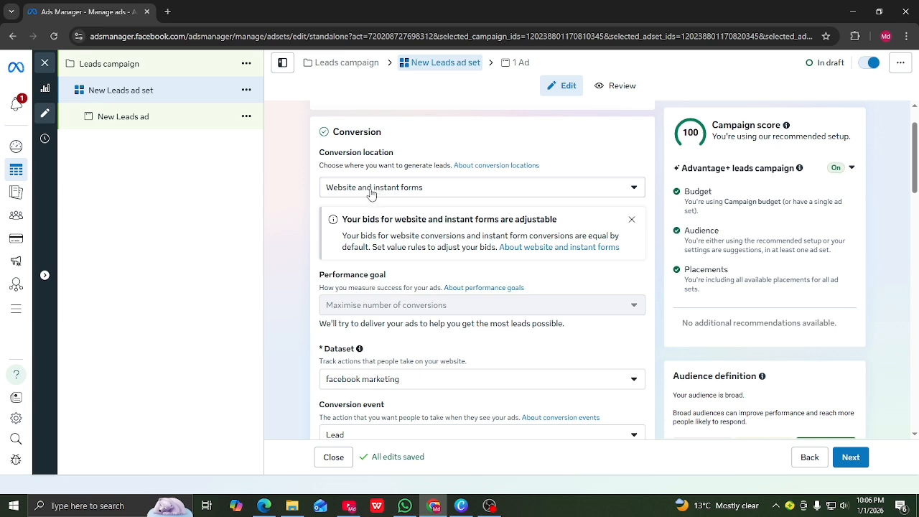
{"action": "left_click", "coordinate": [631, 220]}
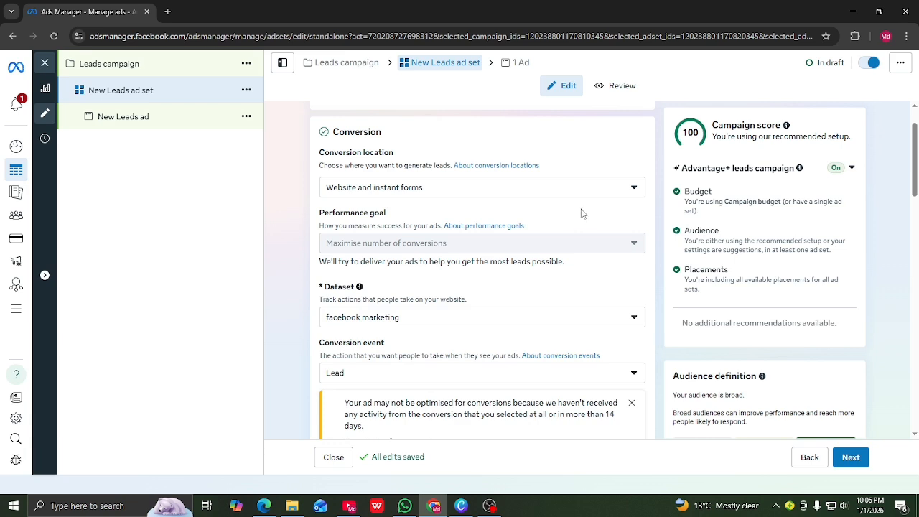
{"action": "left_click", "coordinate": [636, 189]}
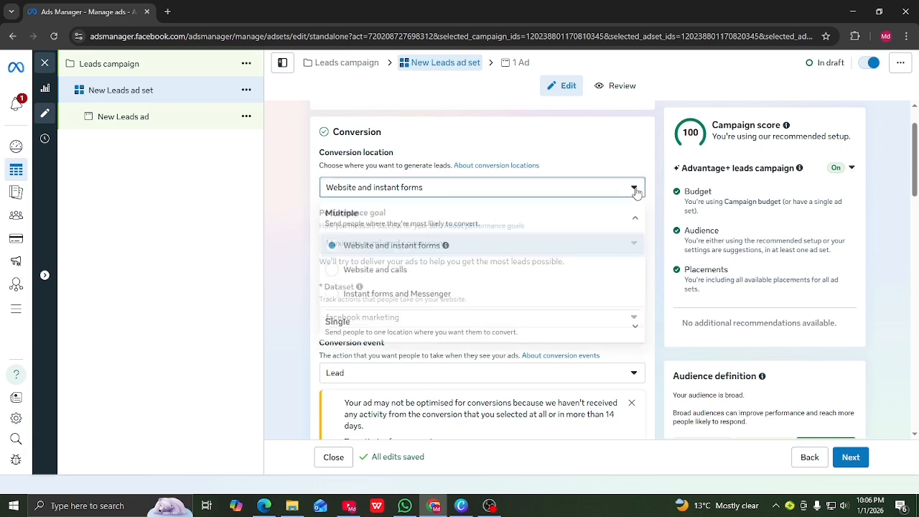
{"action": "left_click", "coordinate": [334, 302]}
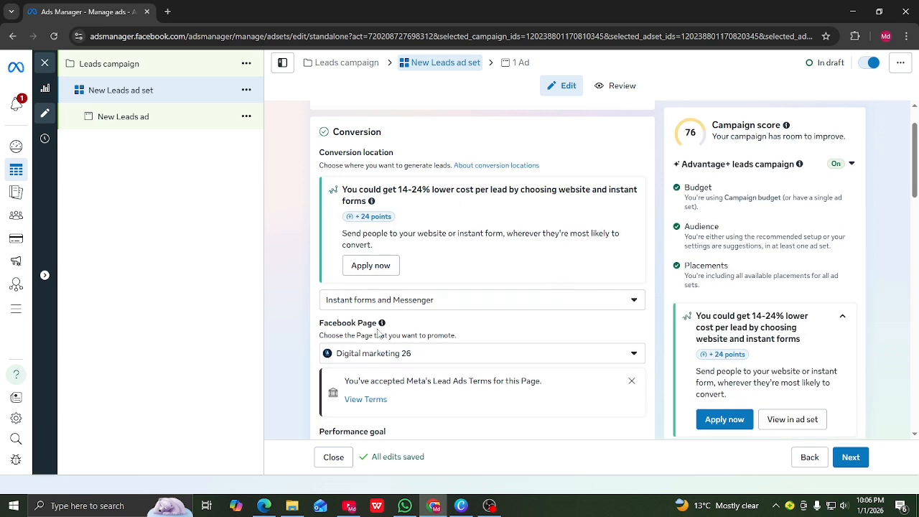
Keep Digital marketing 26 as the promoted Page and reach the performance goal and value rules
{"action": "scroll", "coordinate": [372, 348], "scroll_direction": "down", "scroll_amount": 1}
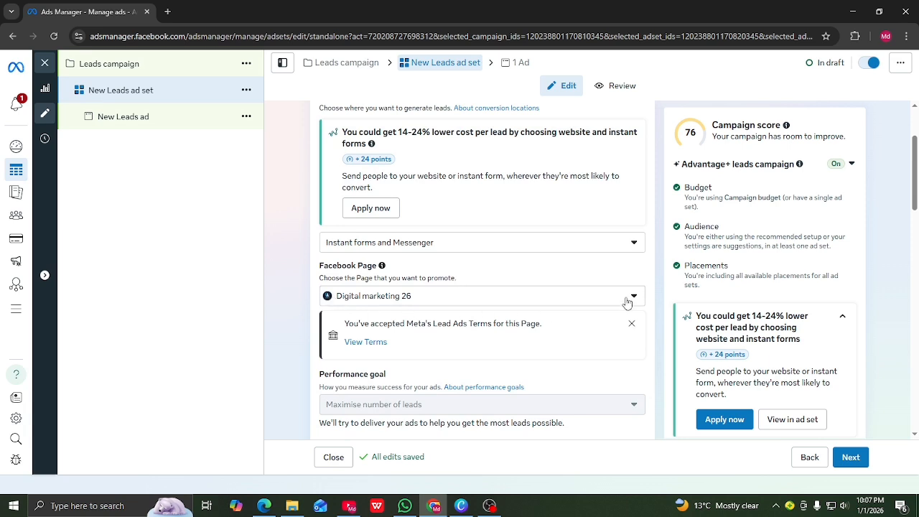
{"action": "left_click", "coordinate": [632, 324]}
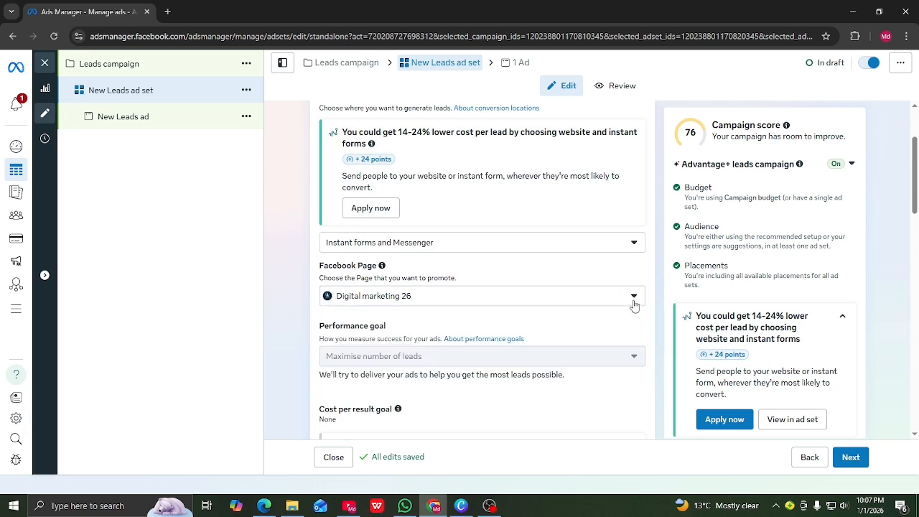
{"action": "left_click", "coordinate": [634, 298]}
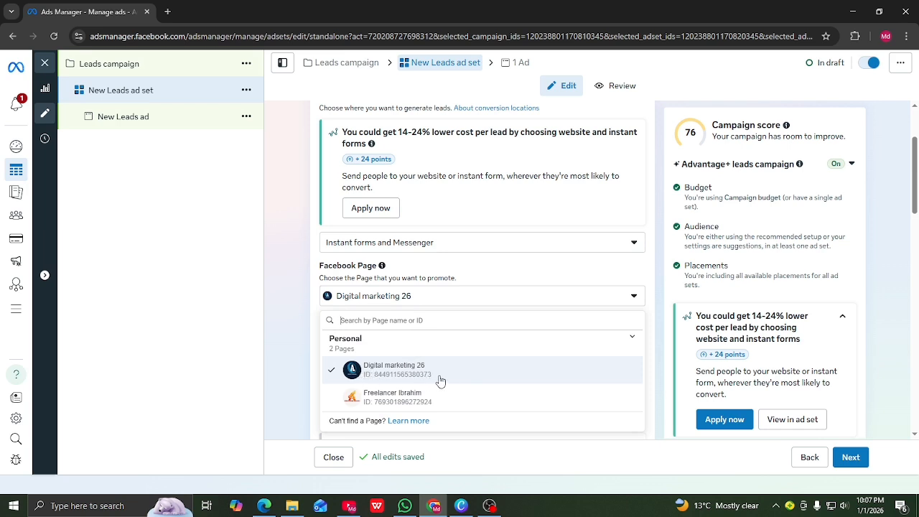
{"action": "left_click", "coordinate": [313, 343]}
{"action": "scroll", "coordinate": [413, 338], "scroll_direction": "down", "scroll_amount": 2}
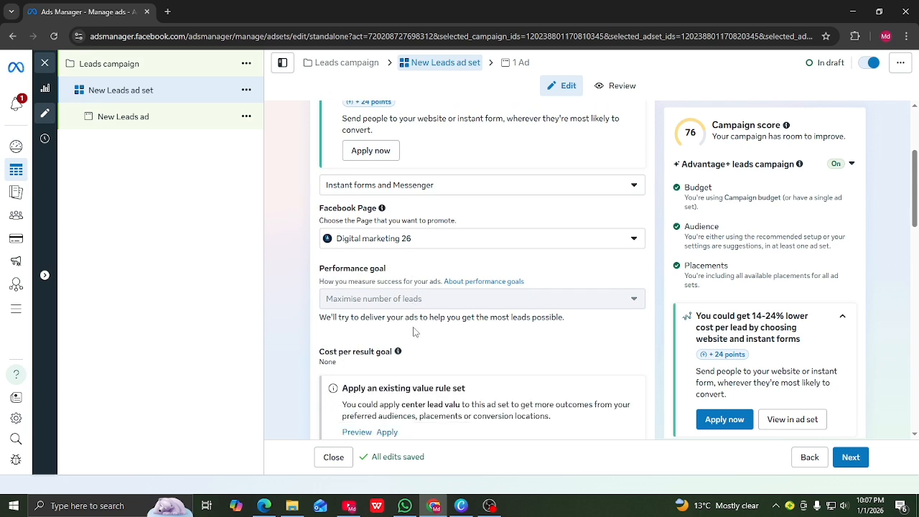
{"action": "scroll", "coordinate": [388, 301], "scroll_direction": "down", "scroll_amount": 2}
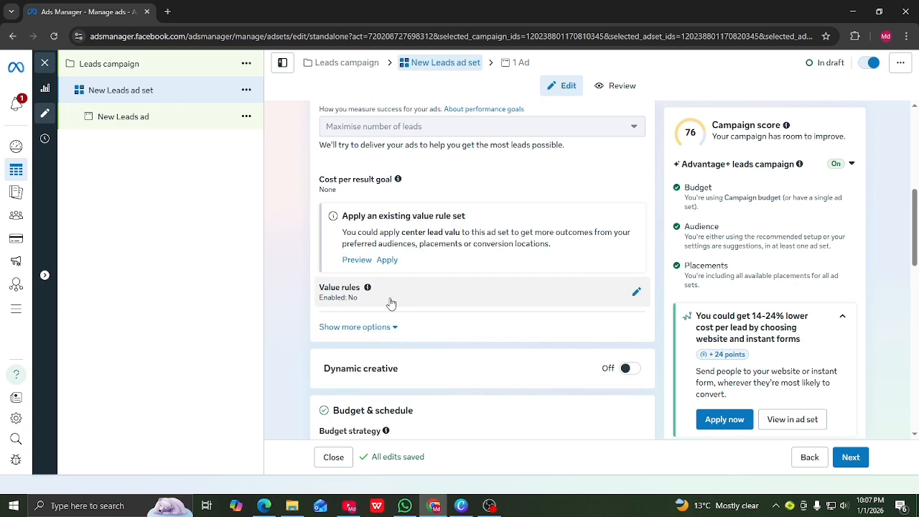
Enable value rules for the ad set and begin creating a new rule set
{"action": "left_click", "coordinate": [636, 297]}
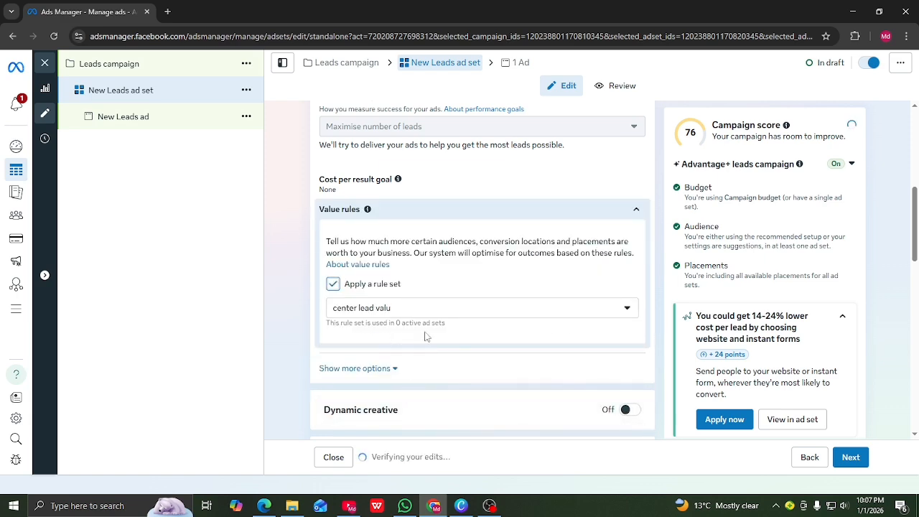
{"action": "scroll", "coordinate": [427, 334], "scroll_direction": "down", "scroll_amount": 1}
{"action": "left_click", "coordinate": [636, 252]}
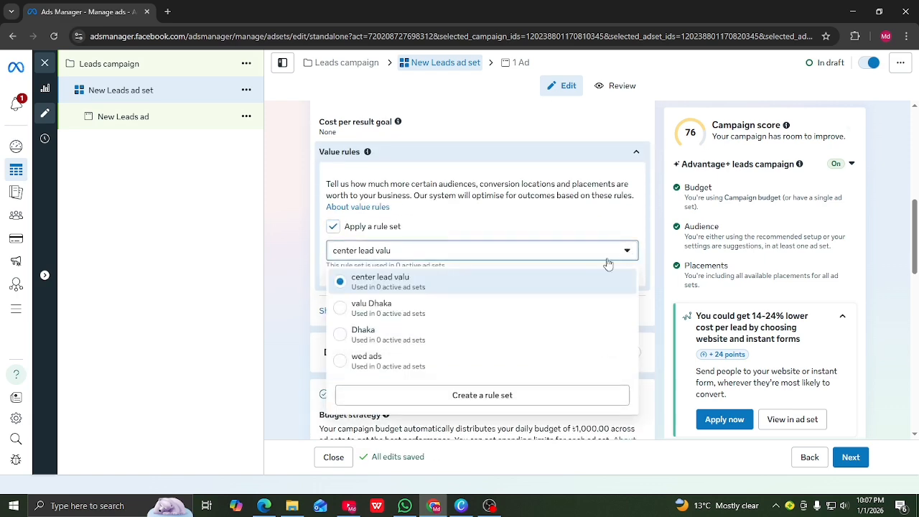
{"action": "left_click", "coordinate": [486, 397]}
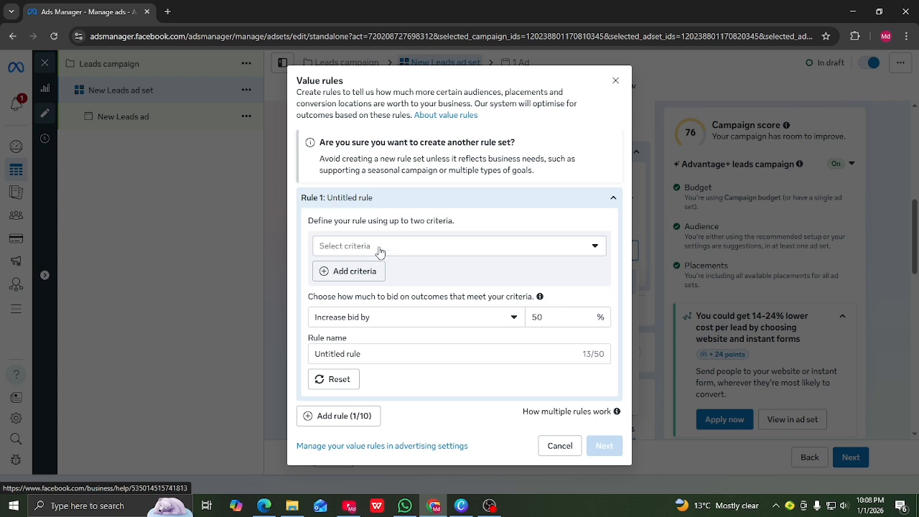
Base Rule 1 on location Rajshahi, Rajshahi Division, with a 25% bid increase
{"action": "left_click", "coordinate": [596, 248]}
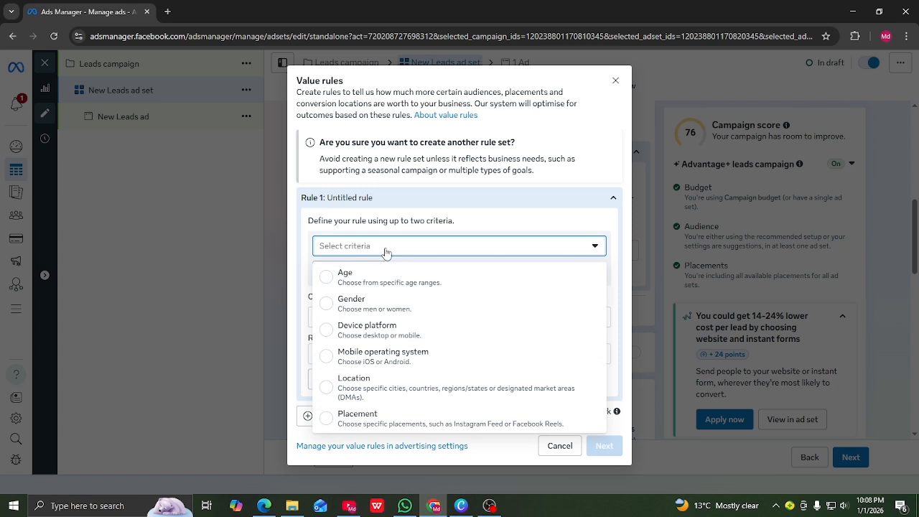
{"action": "left_click", "coordinate": [328, 392]}
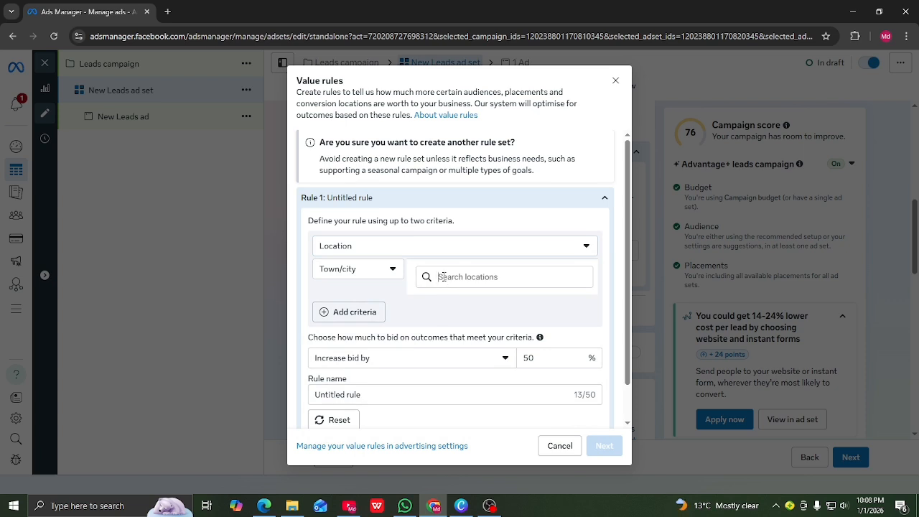
{"action": "type", "text": "R"}
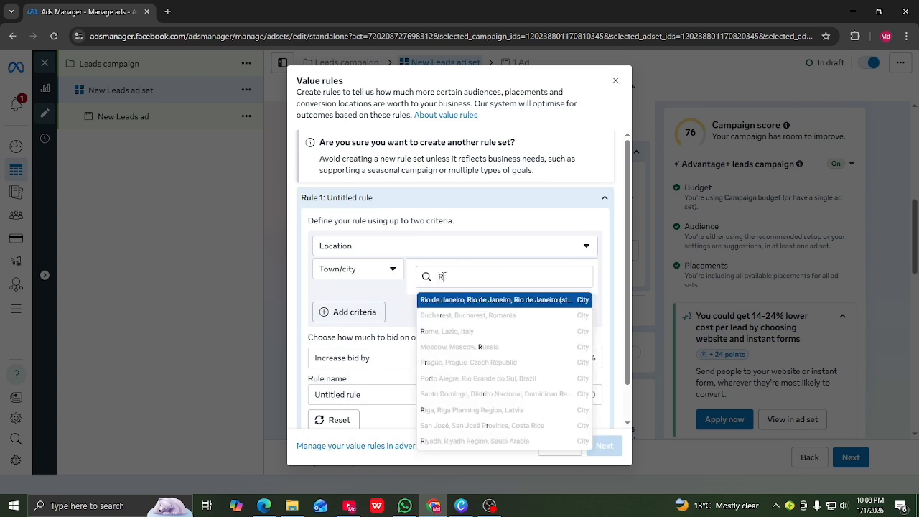
{"action": "type", "text": "a"}
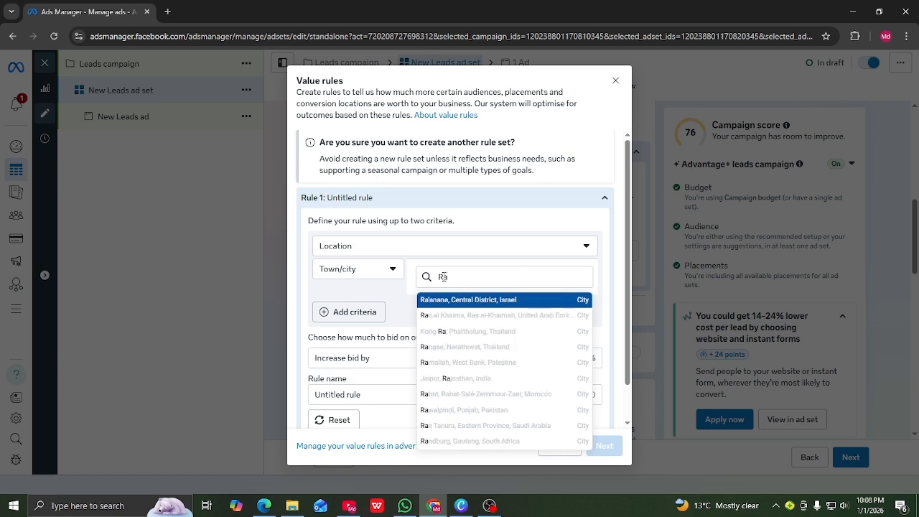
{"action": "type", "text": "jsha"}
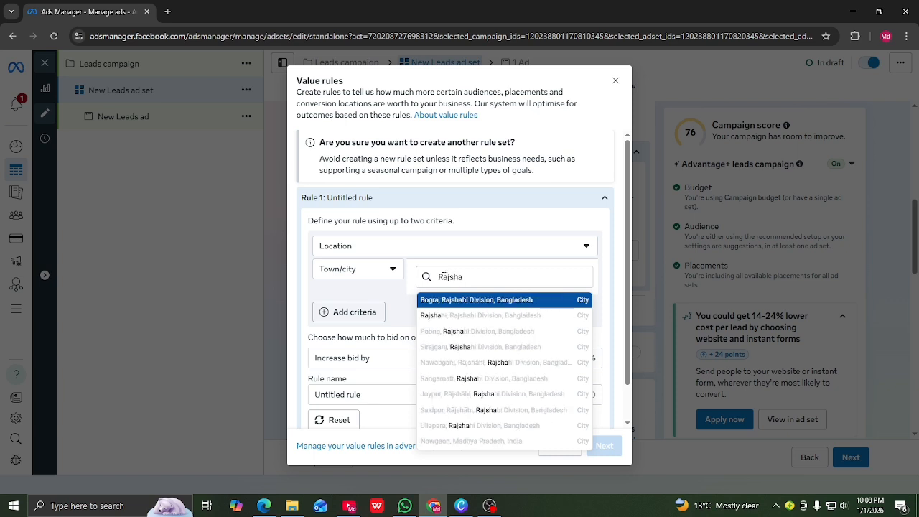
{"action": "left_click", "coordinate": [502, 318]}
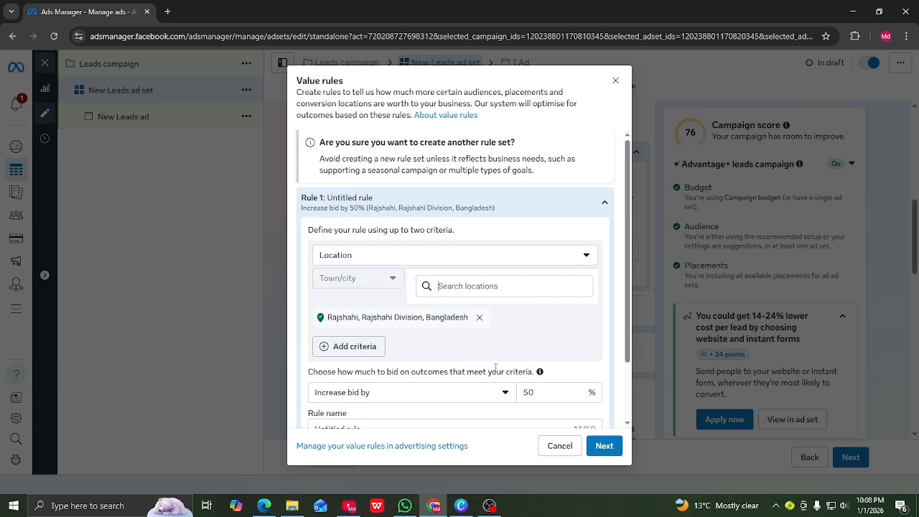
{"action": "scroll", "coordinate": [553, 359], "scroll_direction": "down", "scroll_amount": 1}
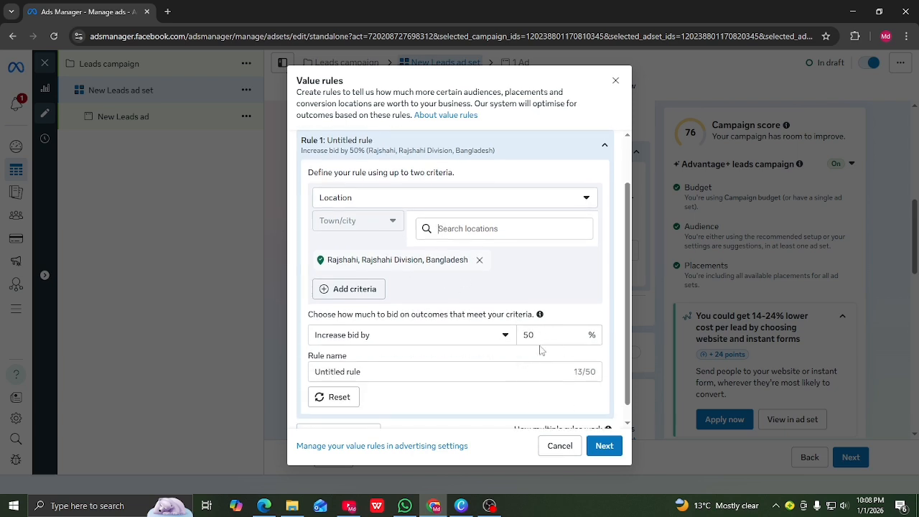
{"action": "left_click", "coordinate": [538, 335]}
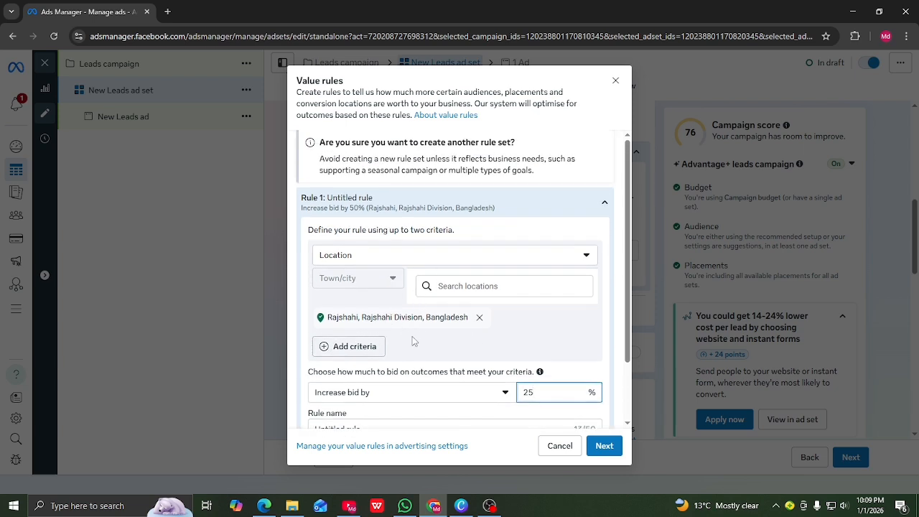
Add an Age criterion covering 18-24 and 25-34, then continue to the summary
{"action": "left_click", "coordinate": [325, 349]}
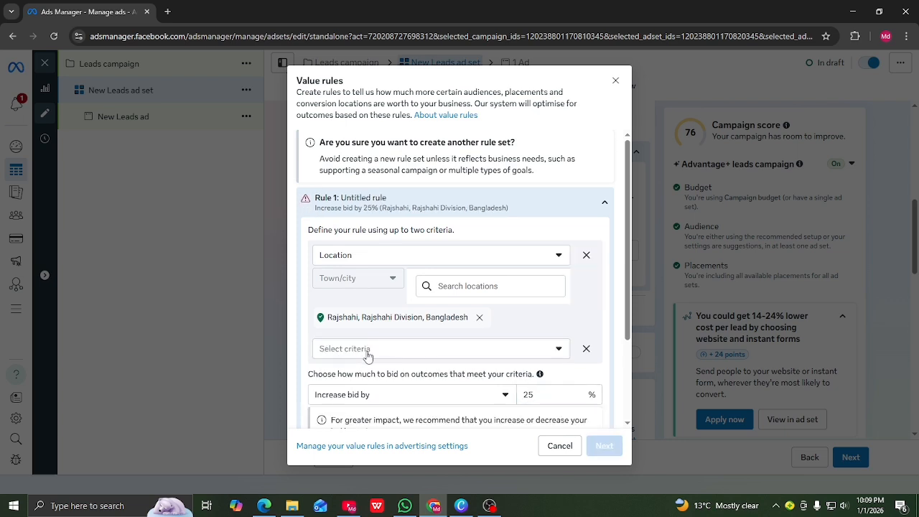
{"action": "scroll", "coordinate": [370, 357], "scroll_direction": "down", "scroll_amount": 1}
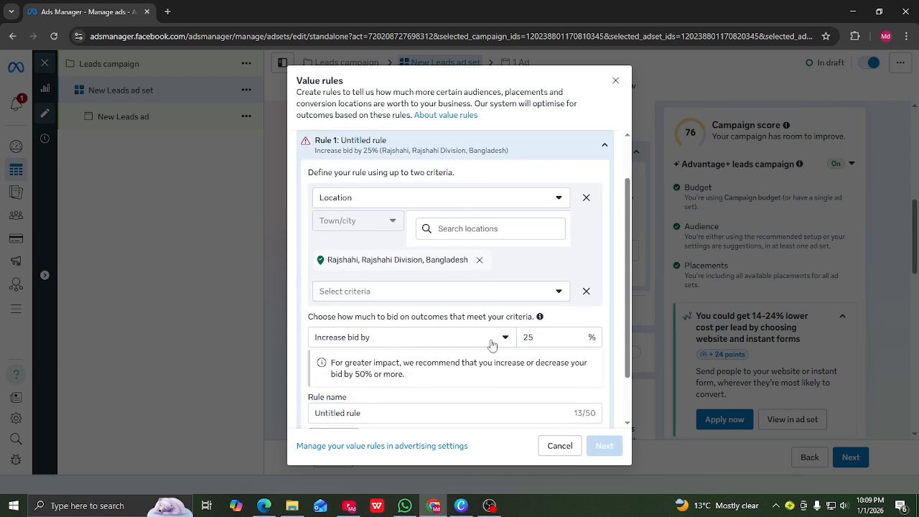
{"action": "left_click", "coordinate": [562, 294]}
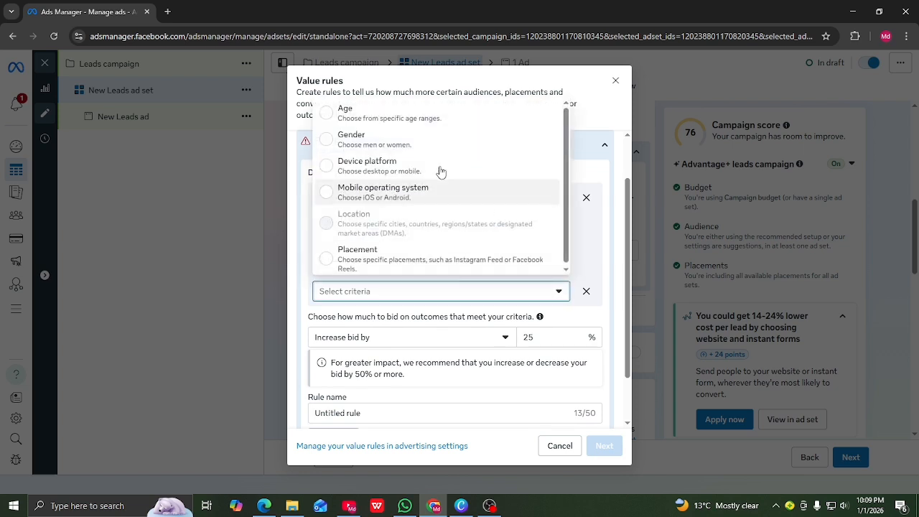
{"action": "left_click", "coordinate": [330, 117]}
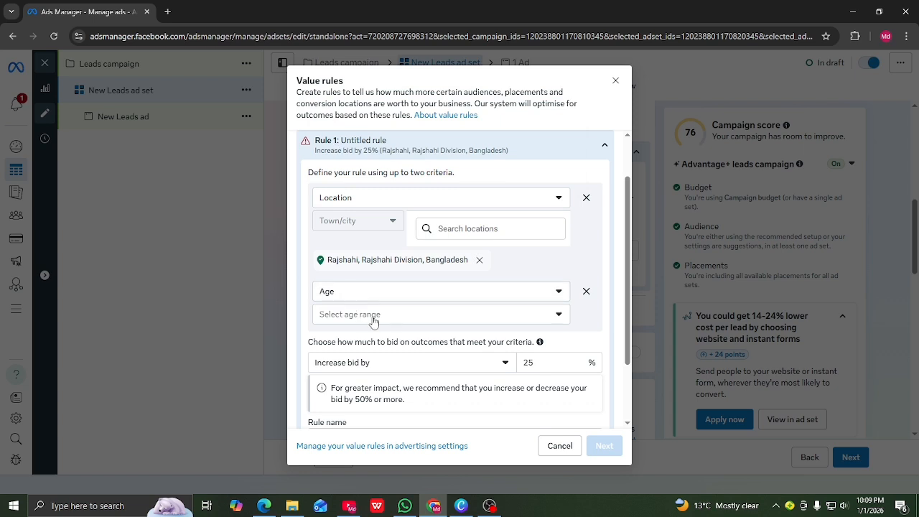
{"action": "left_click", "coordinate": [558, 316]}
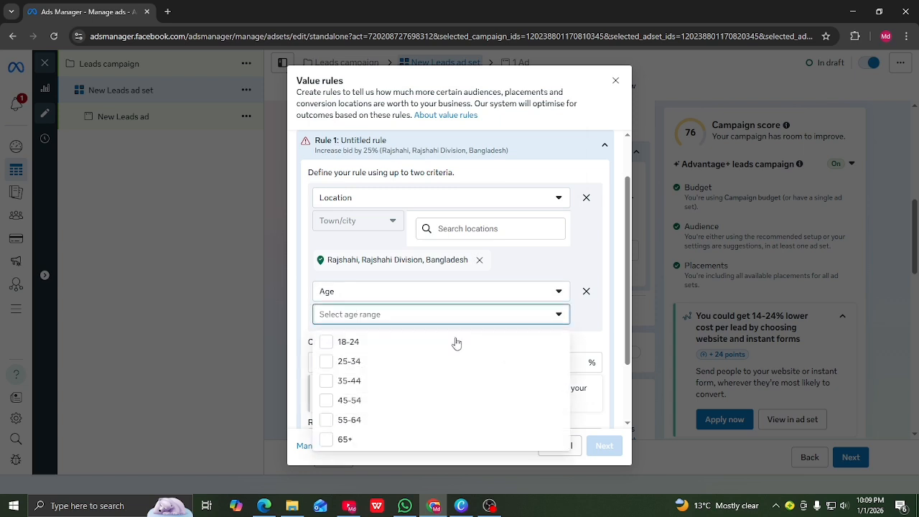
{"action": "left_click", "coordinate": [328, 344]}
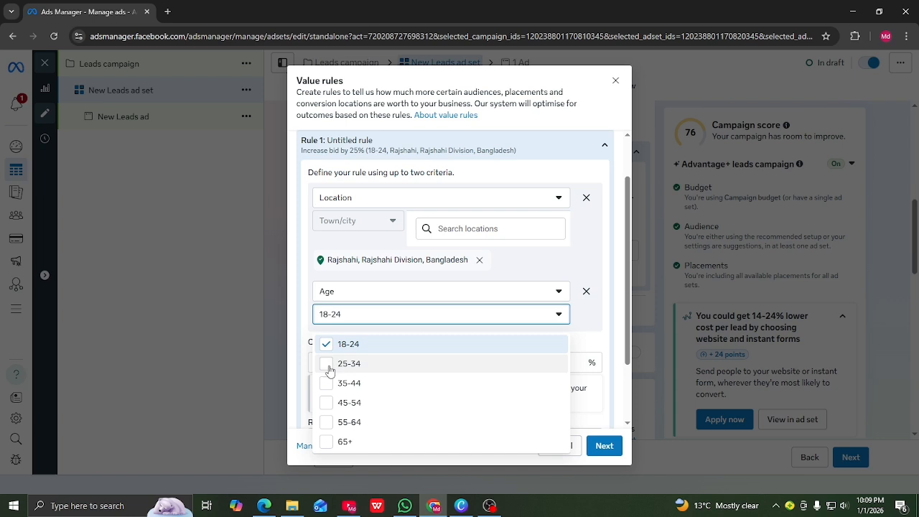
{"action": "left_click", "coordinate": [329, 364]}
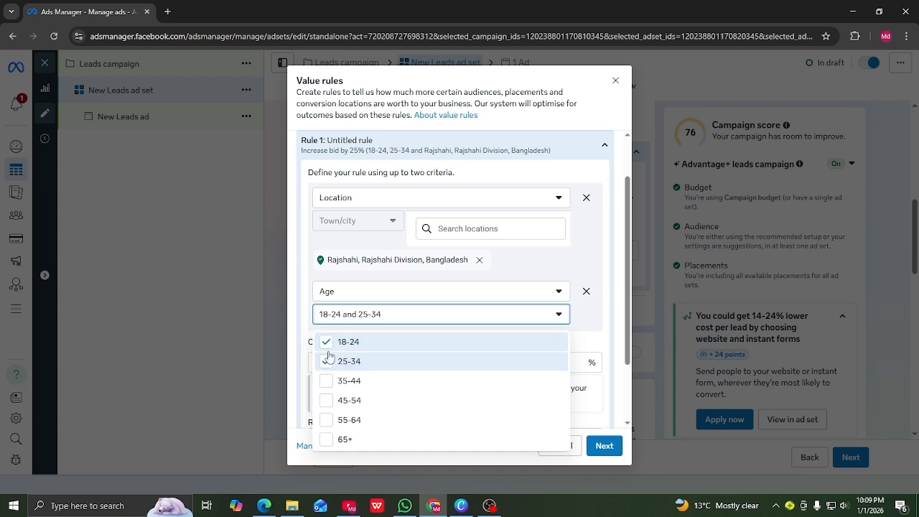
{"action": "left_click", "coordinate": [604, 446]}
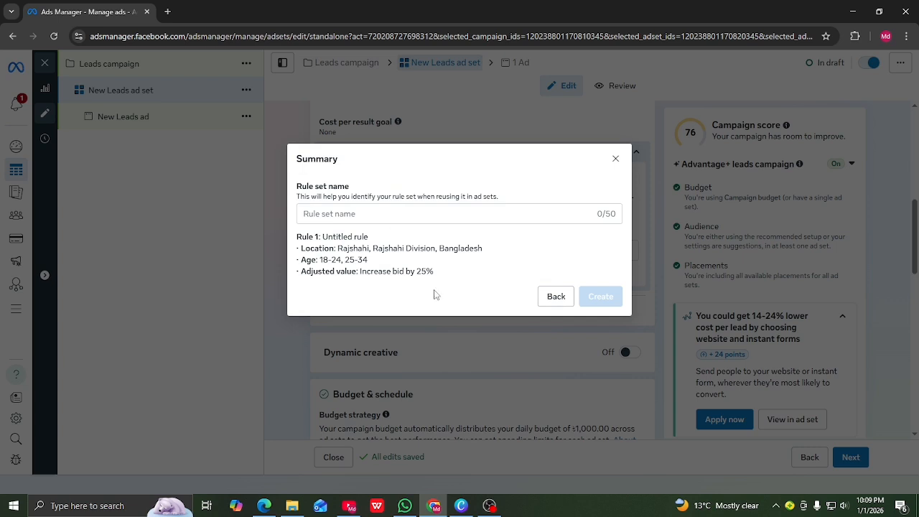
Name the rule set 'Rajshahi center valu' and create it
{"action": "left_click", "coordinate": [319, 211]}
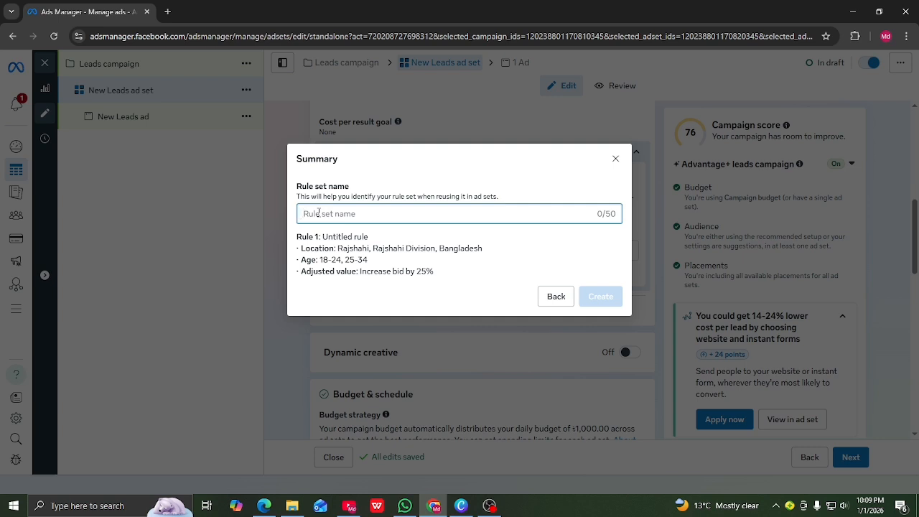
{"action": "type", "text": "r"}
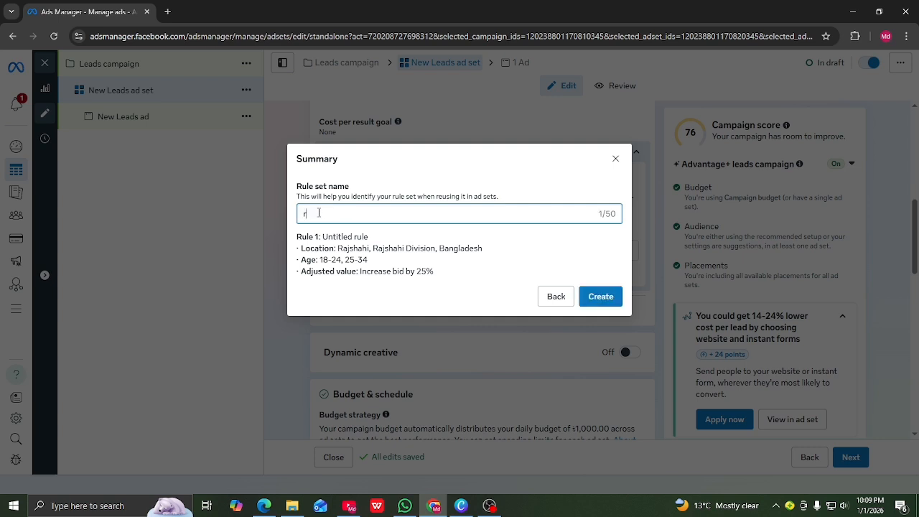
{"action": "key", "text": "BackSpace"}
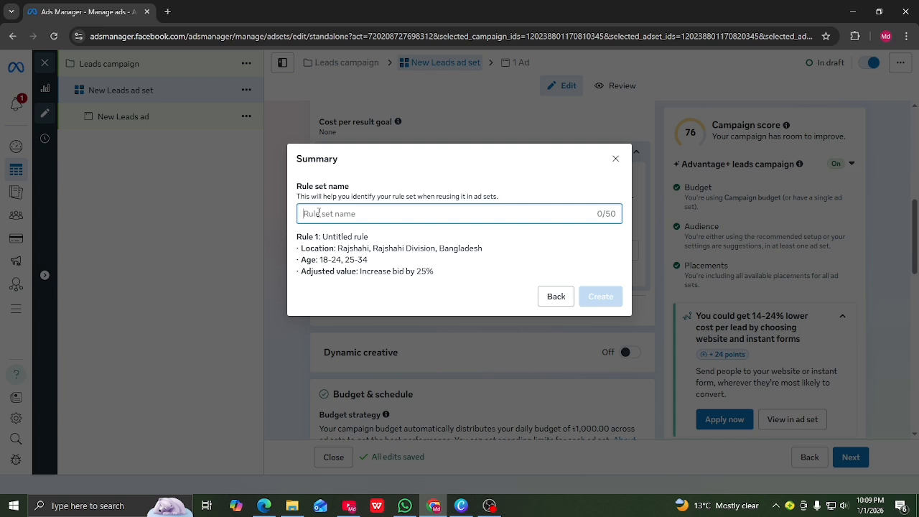
{"action": "type", "text": "r"}
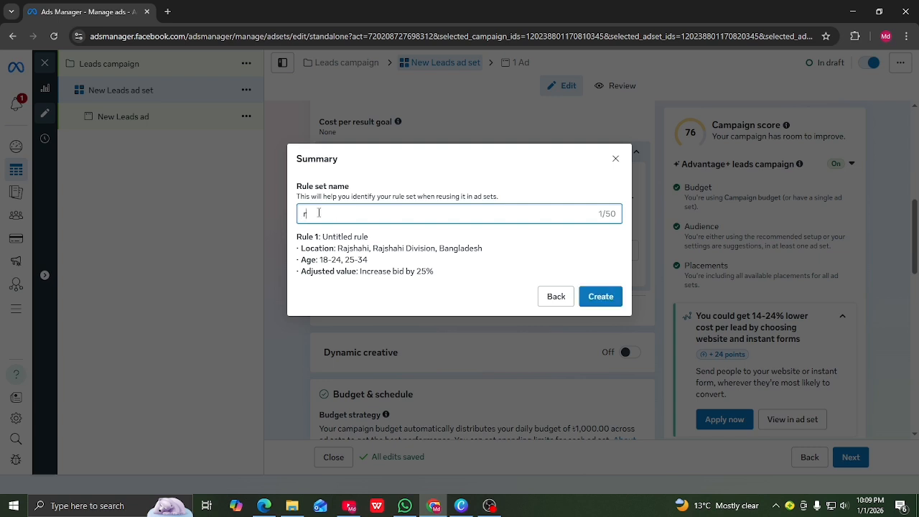
{"action": "key", "text": "BackSpace"}
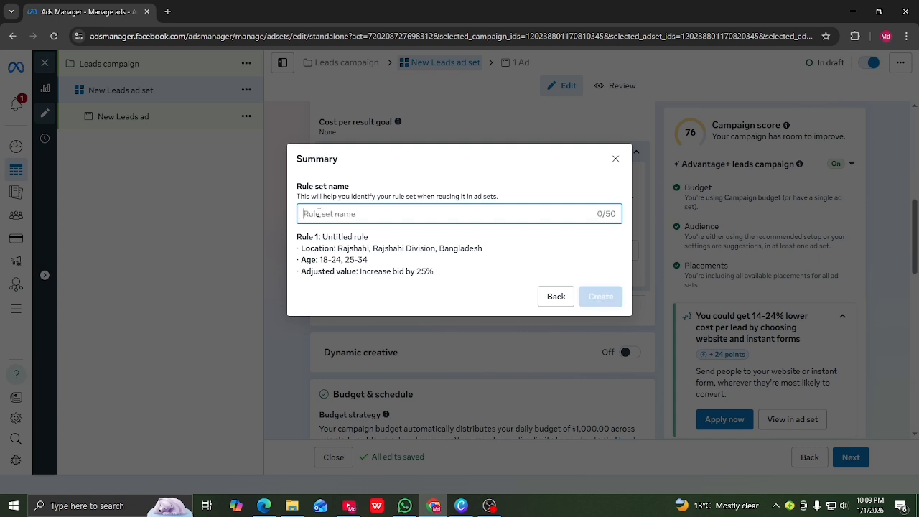
{"action": "type", "text": "Rajshahi center valu"}
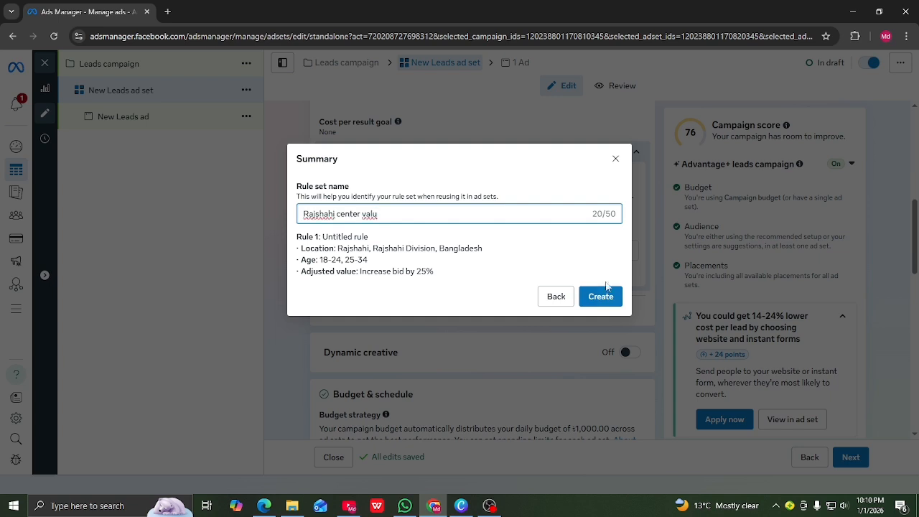
{"action": "left_click", "coordinate": [602, 298]}
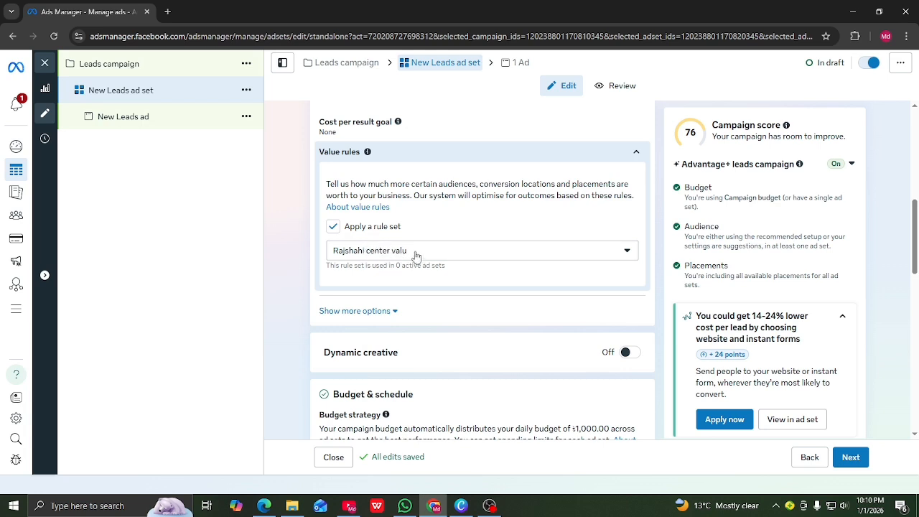
Review the Leads campaign settings, then bring up the New Leads ad set's budget and schedule
{"action": "scroll", "coordinate": [371, 266], "scroll_direction": "down", "scroll_amount": 1}
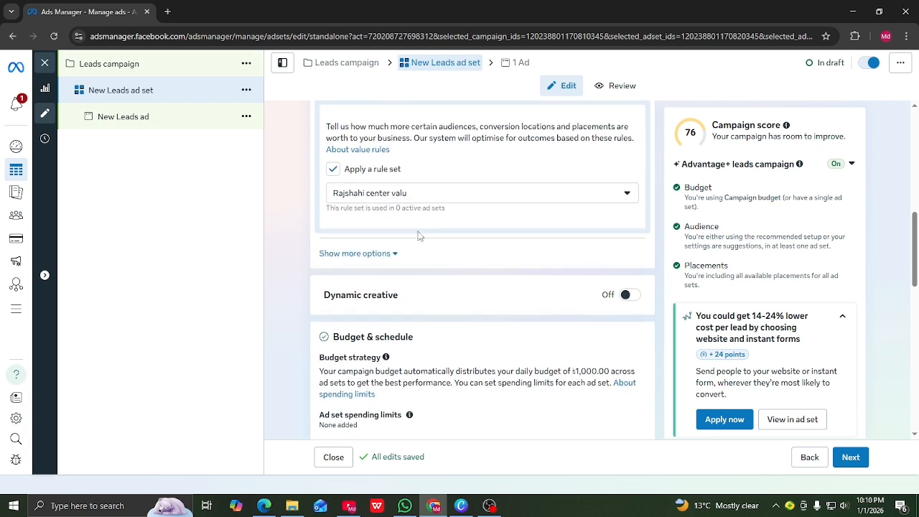
{"action": "scroll", "coordinate": [365, 283], "scroll_direction": "down", "scroll_amount": 2}
{"action": "scroll", "coordinate": [361, 277], "scroll_direction": "down", "scroll_amount": 1}
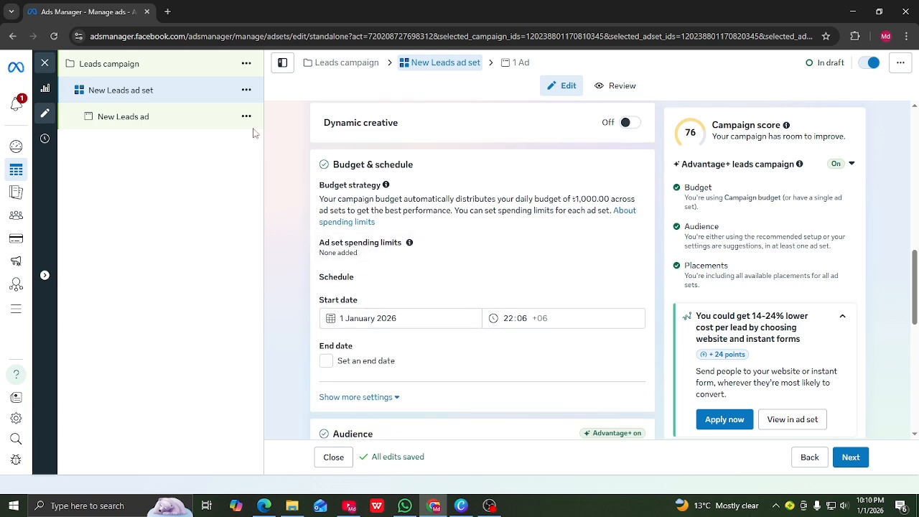
{"action": "left_click", "coordinate": [170, 69]}
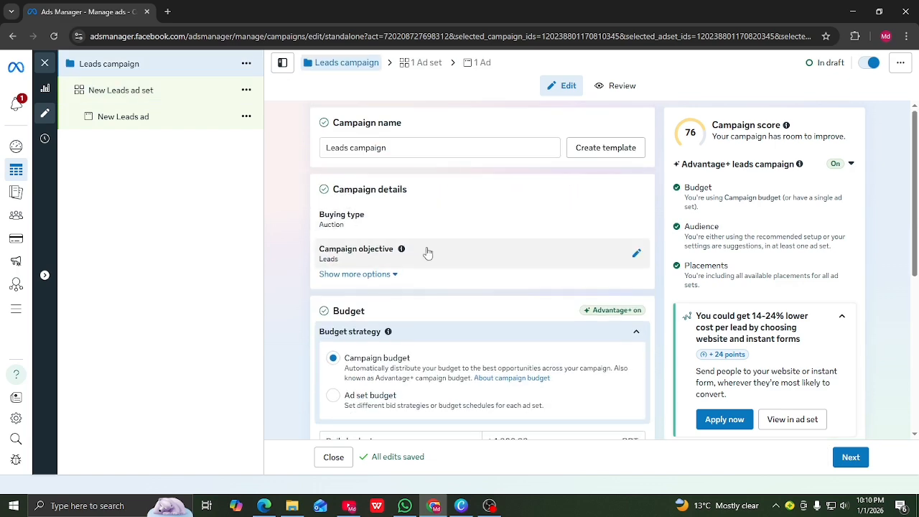
{"action": "scroll", "coordinate": [395, 237], "scroll_direction": "down", "scroll_amount": 1}
{"action": "scroll", "coordinate": [400, 245], "scroll_direction": "down", "scroll_amount": 4}
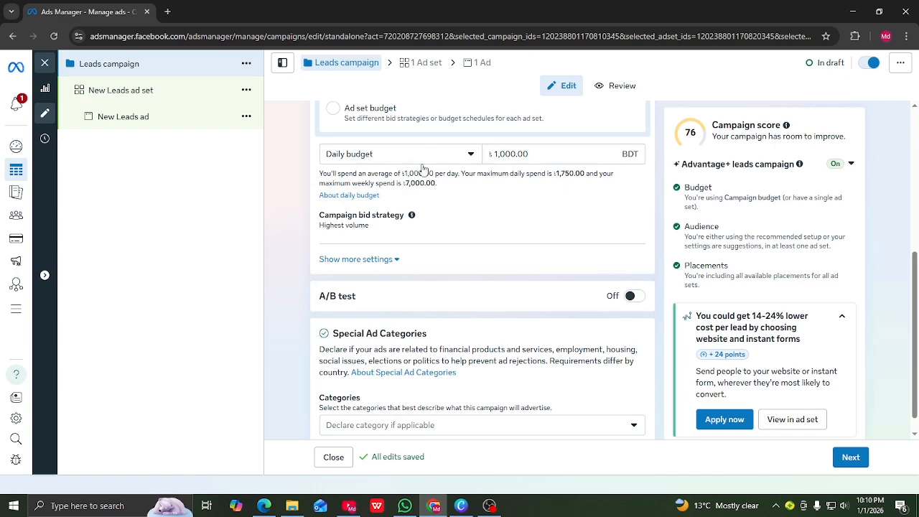
{"action": "left_click", "coordinate": [196, 96]}
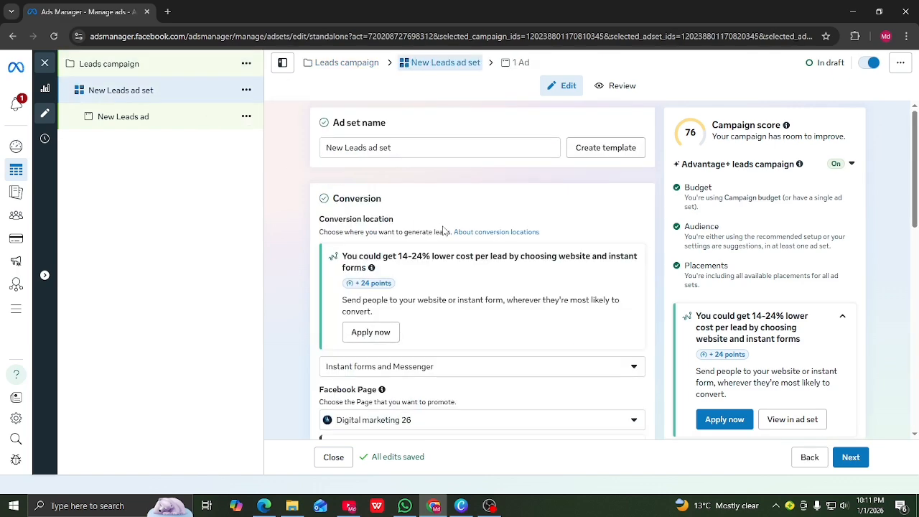
{"action": "scroll", "coordinate": [402, 280], "scroll_direction": "down", "scroll_amount": 8}
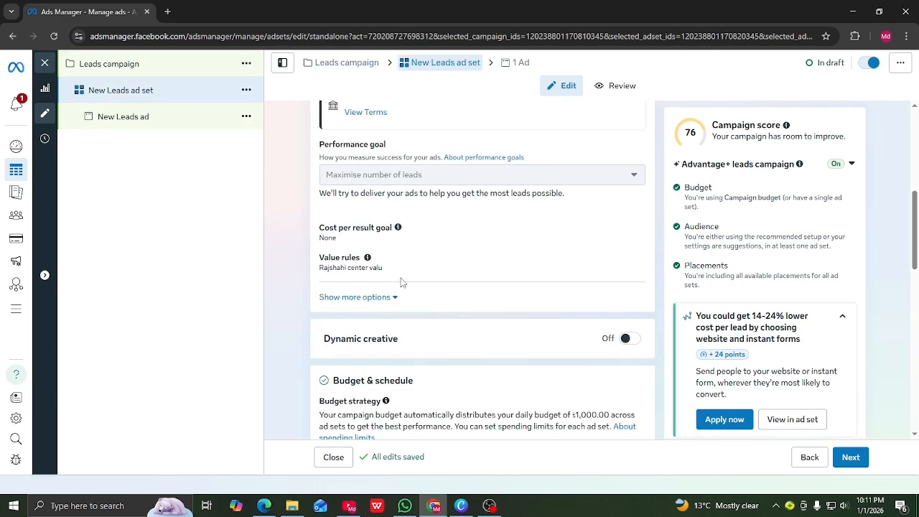
{"action": "scroll", "coordinate": [415, 320], "scroll_direction": "down", "scroll_amount": 2}
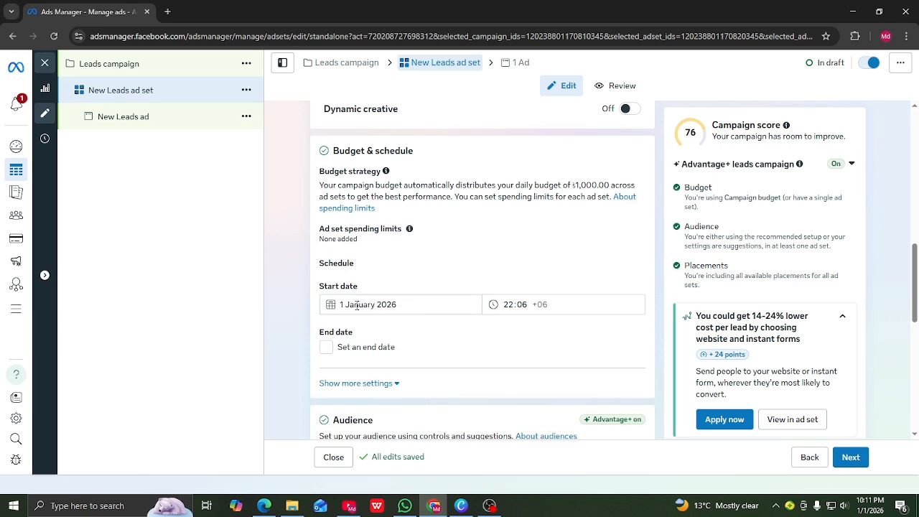
Move the ad set's start date to 2 January 2026
{"action": "left_click", "coordinate": [372, 308]}
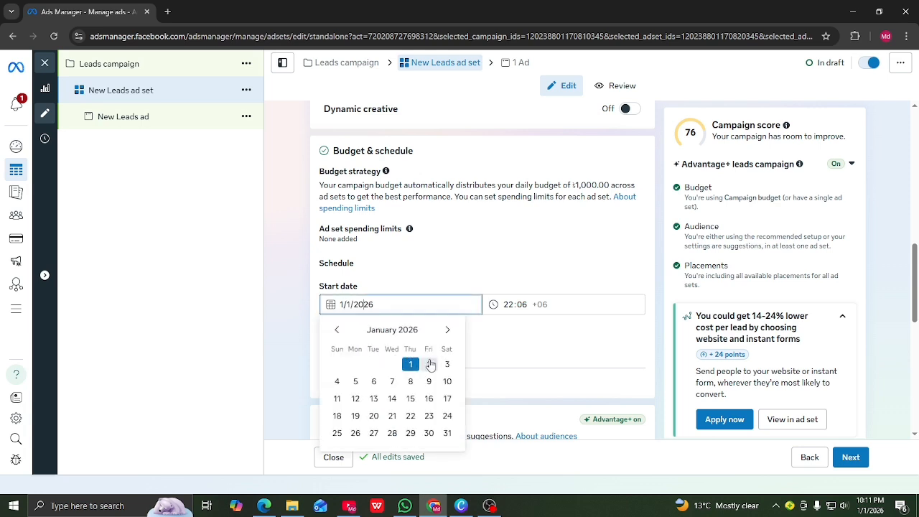
{"action": "left_click", "coordinate": [429, 364]}
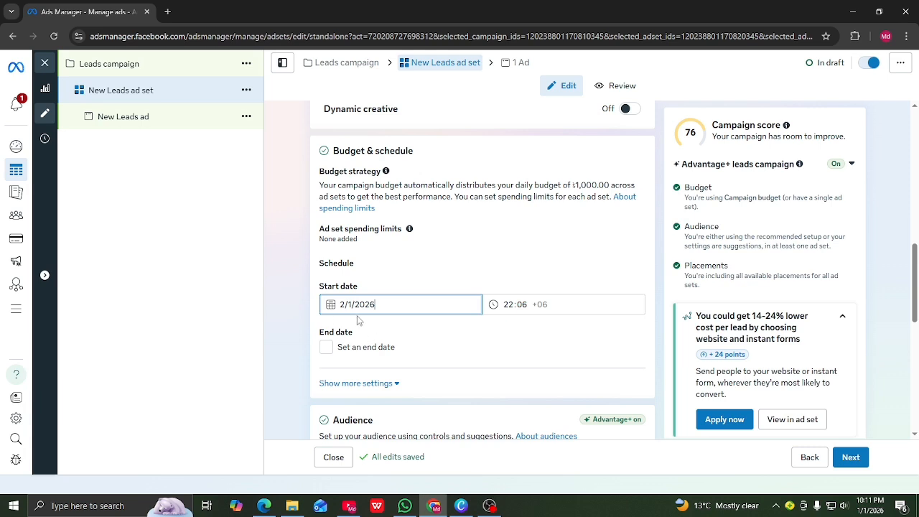
{"action": "left_click", "coordinate": [515, 305]}
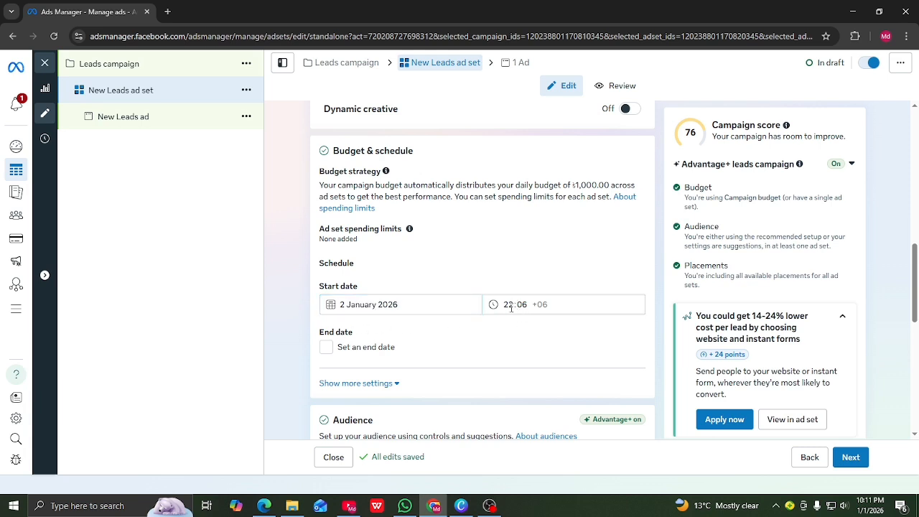
Add an end date of 7 January 2026 at 12:00
{"action": "left_click", "coordinate": [341, 351]}
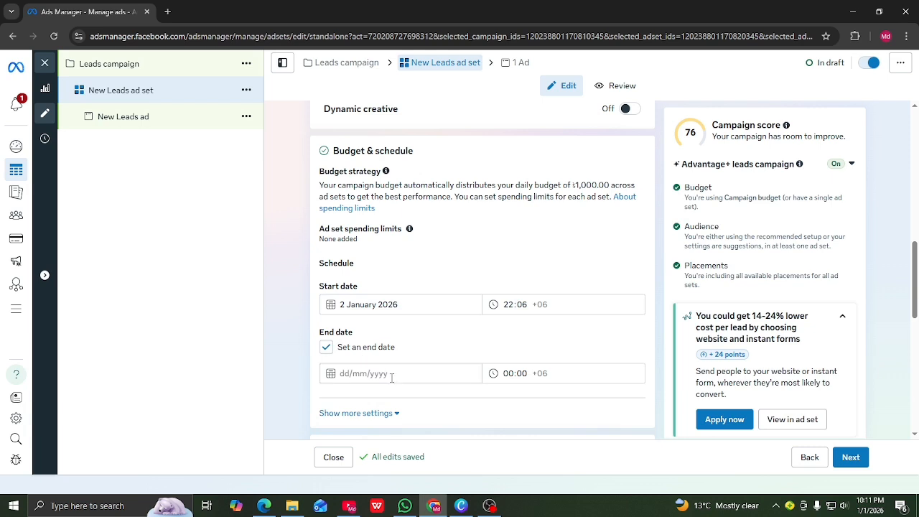
{"action": "left_click", "coordinate": [354, 374]}
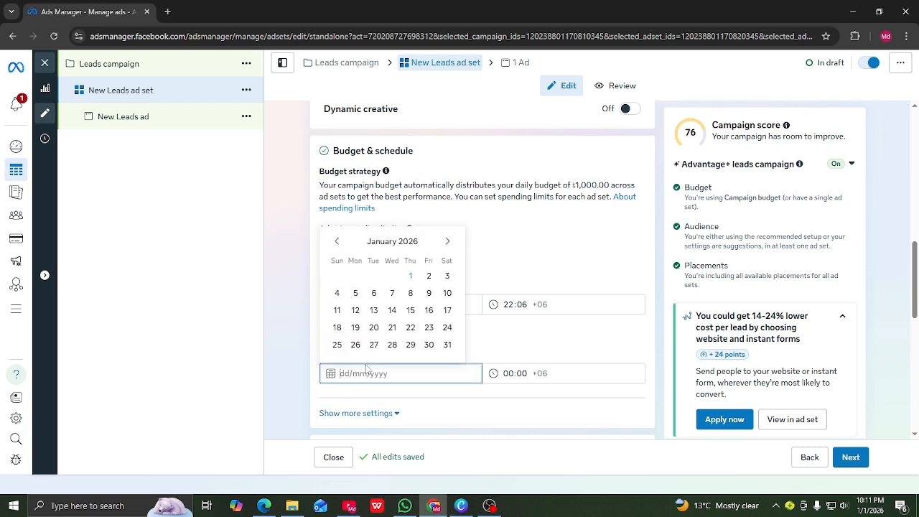
{"action": "left_click", "coordinate": [392, 293]}
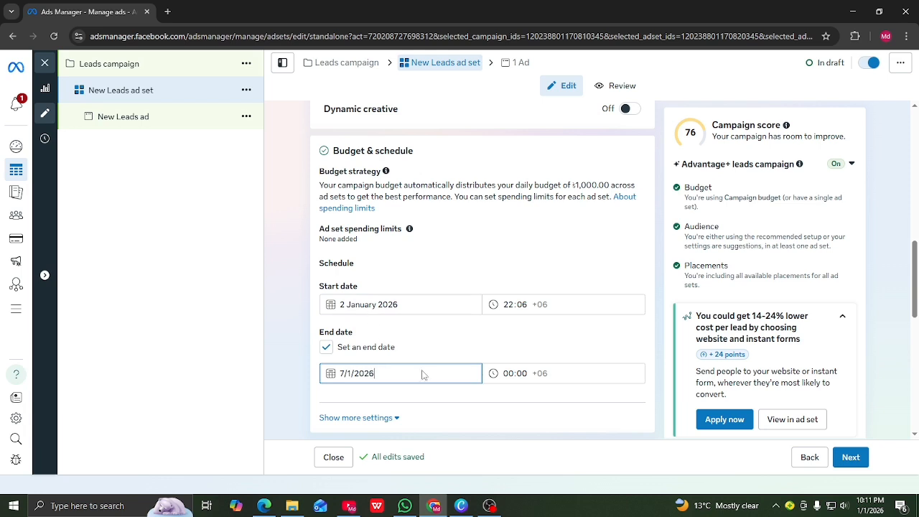
{"action": "key", "text": "Tab"}
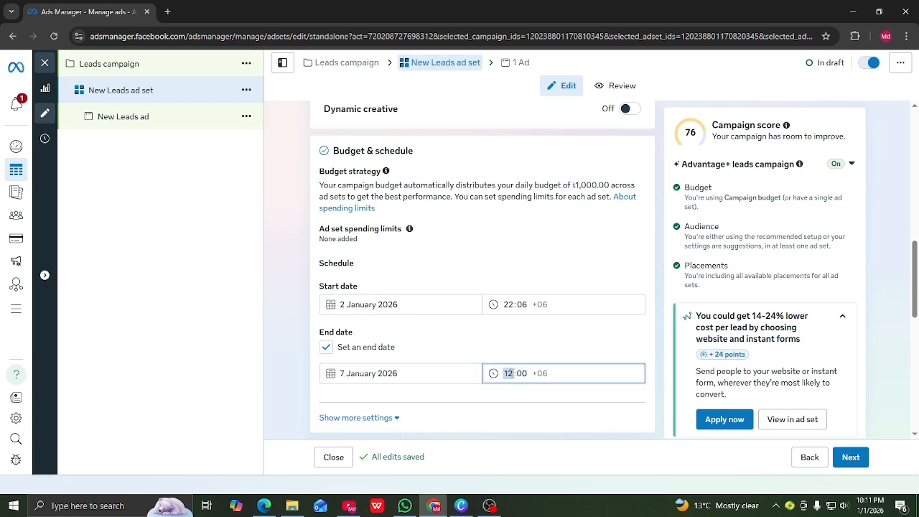
{"action": "scroll", "coordinate": [397, 409], "scroll_direction": "down", "scroll_amount": 2}
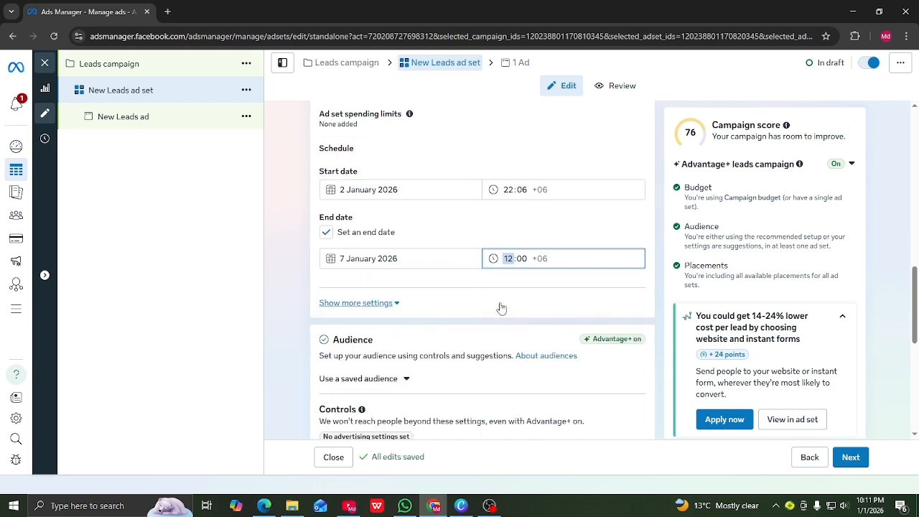
{"action": "left_click", "coordinate": [507, 320]}
{"action": "scroll", "coordinate": [487, 328], "scroll_direction": "down", "scroll_amount": 1}
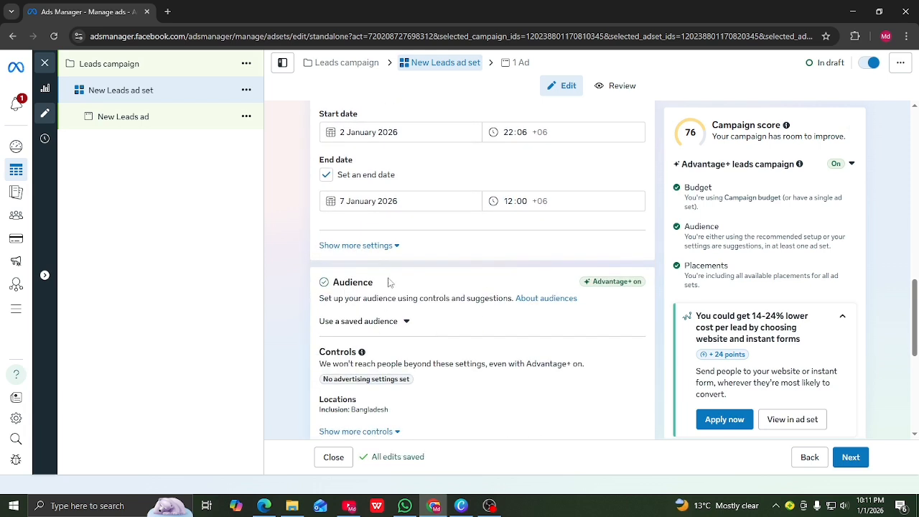
{"action": "scroll", "coordinate": [372, 331], "scroll_direction": "down", "scroll_amount": 1}
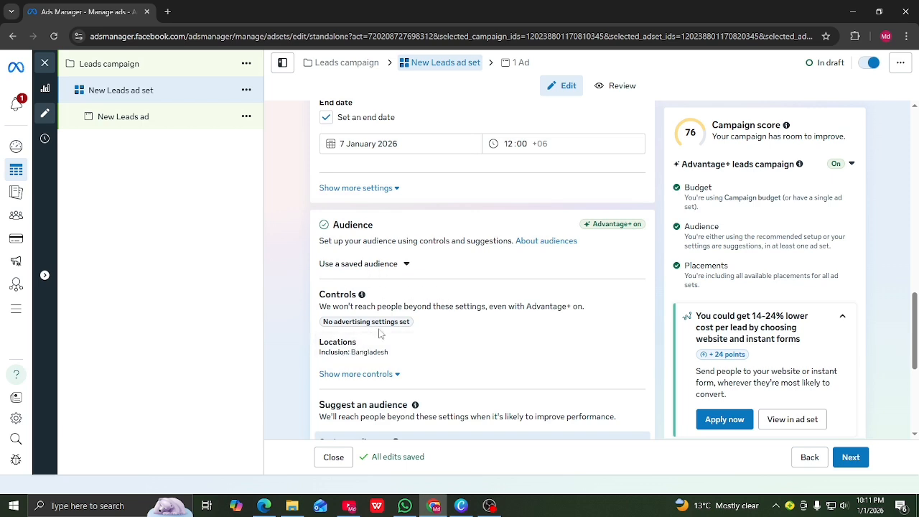
{"action": "left_click", "coordinate": [635, 351]}
{"action": "scroll", "coordinate": [460, 353], "scroll_direction": "down", "scroll_amount": 1}
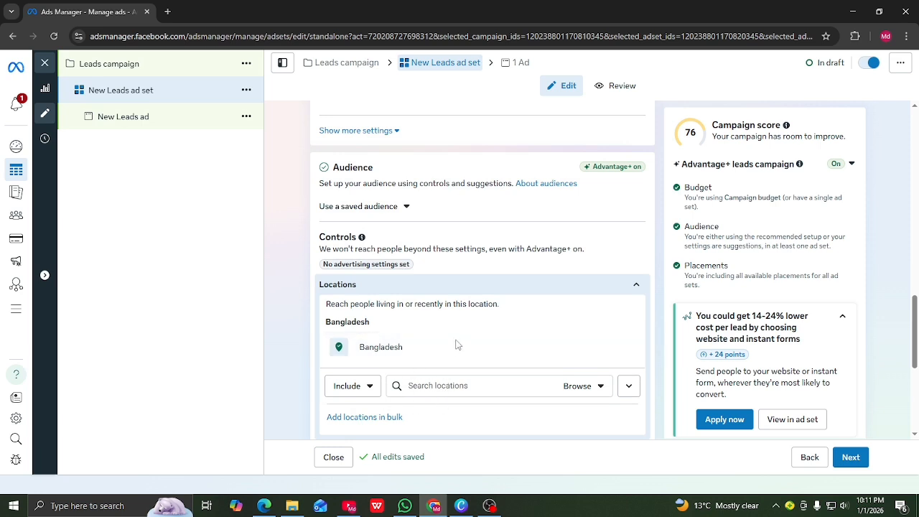
{"action": "mouse_move", "coordinate": [407, 355]}
{"action": "left_click", "coordinate": [412, 386]}
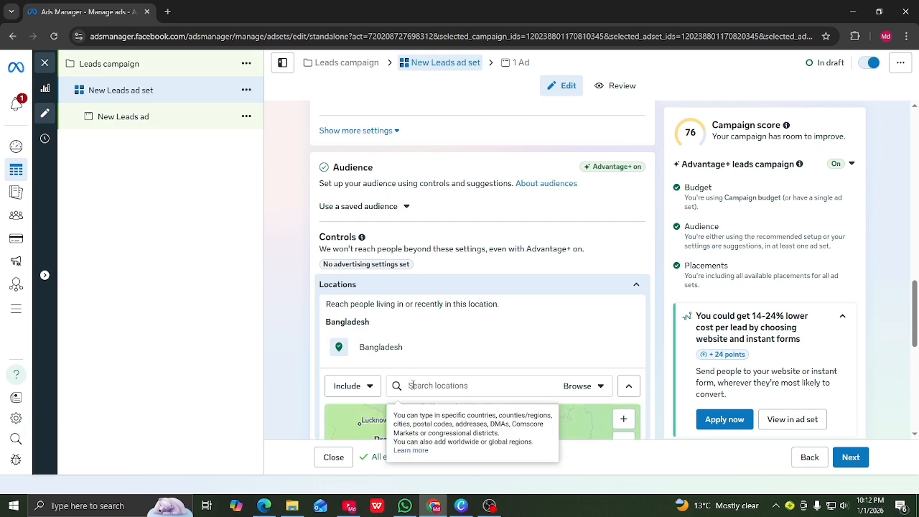
{"action": "type", "text": "f"}
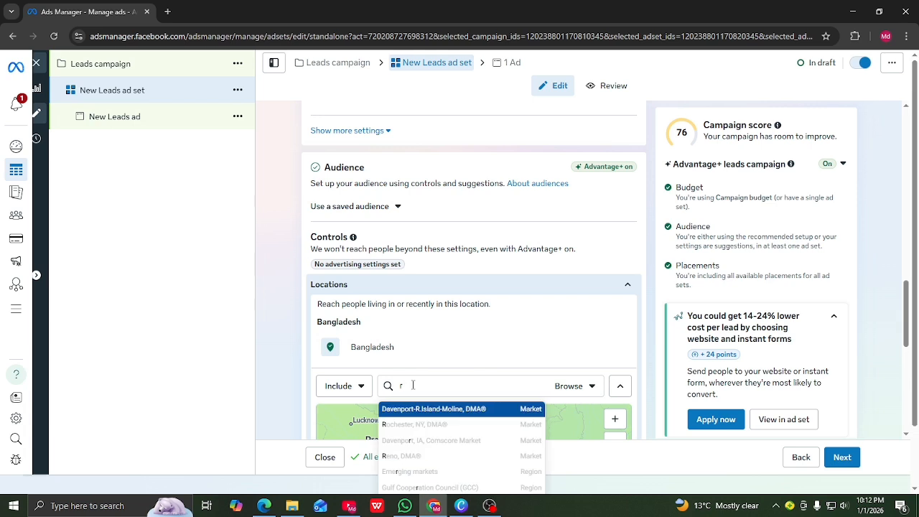
{"action": "type", "text": "ajshahi"}
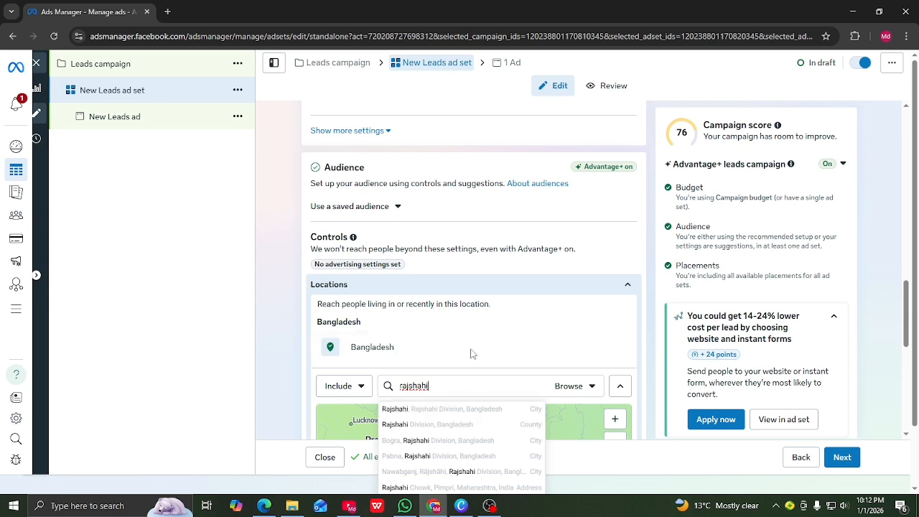
{"action": "key", "text": "BackSpace"}
{"action": "key", "text": "BackSpace"}
{"action": "key", "text": "BackSpace"}
{"action": "key", "text": "BackSpace"}
{"action": "key", "text": "BackSpace"}
{"action": "key", "text": "BackSpace"}
{"action": "key", "text": "BackSpace"}
{"action": "scroll", "coordinate": [431, 343], "scroll_direction": "down", "scroll_amount": 2}
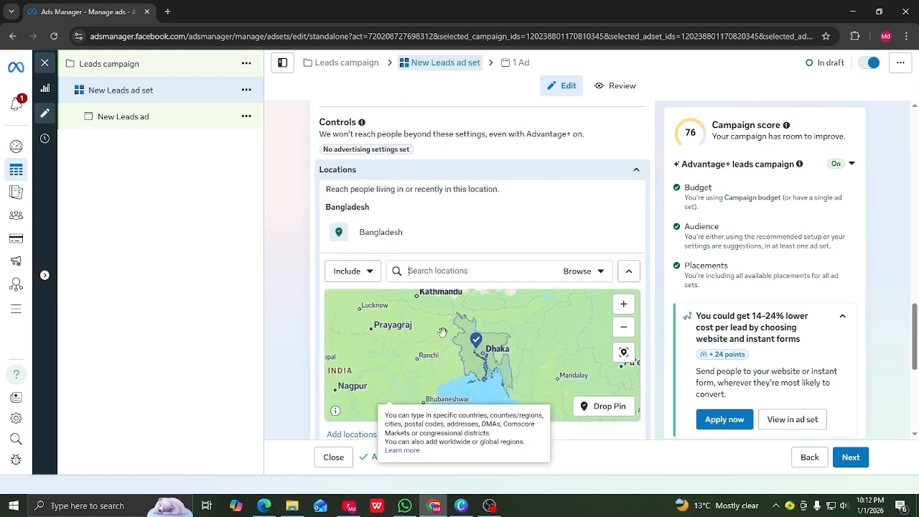
{"action": "scroll", "coordinate": [613, 384], "scroll_direction": "down", "scroll_amount": 4}
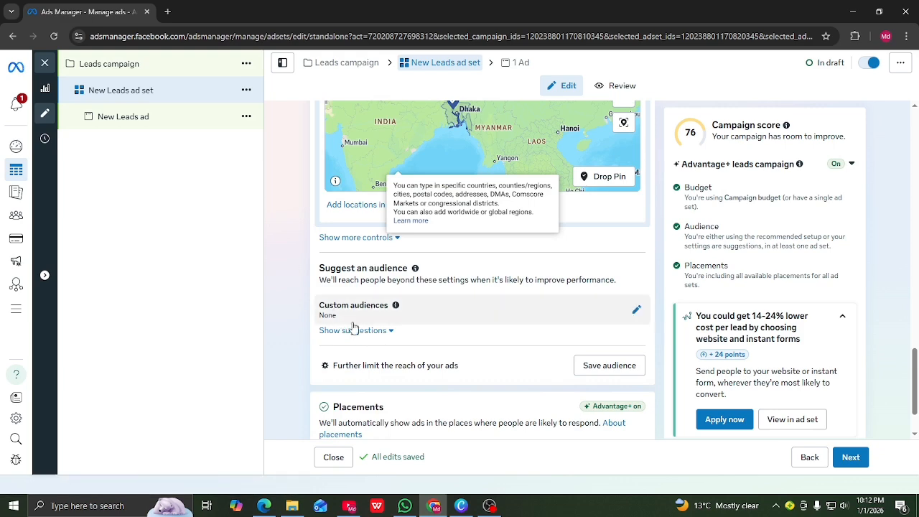
{"action": "scroll", "coordinate": [330, 302], "scroll_direction": "up", "scroll_amount": 5}
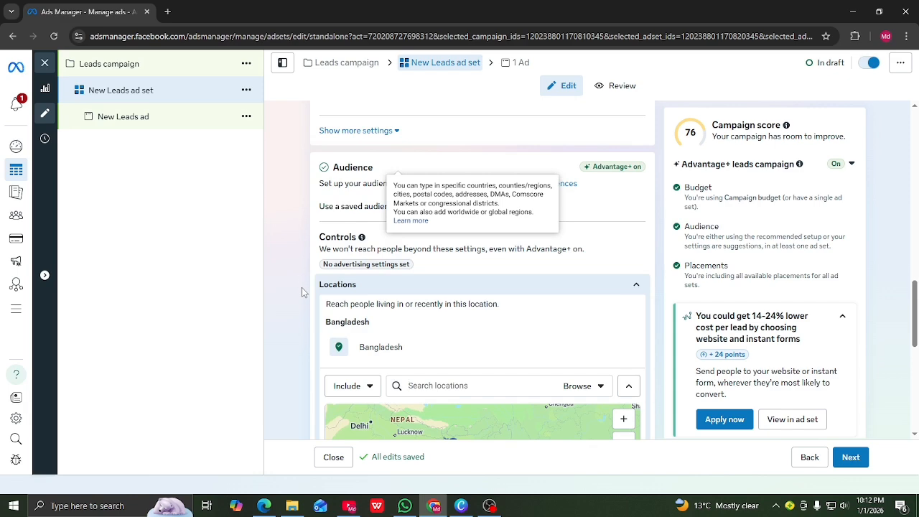
{"action": "scroll", "coordinate": [303, 294], "scroll_direction": "down", "scroll_amount": 2}
{"action": "left_click", "coordinate": [301, 299]}
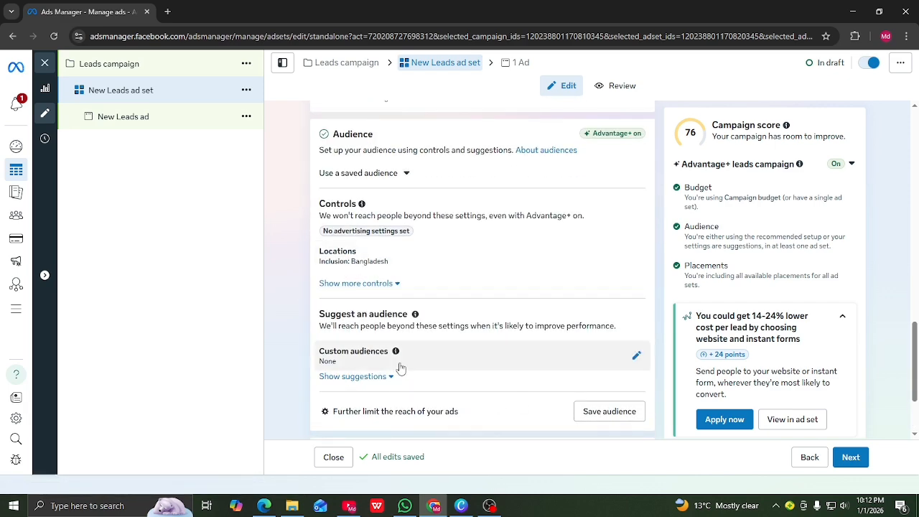
Reveal more audience controls, keep minimum age at 18, and start excluding custom audiences
{"action": "left_click", "coordinate": [396, 285]}
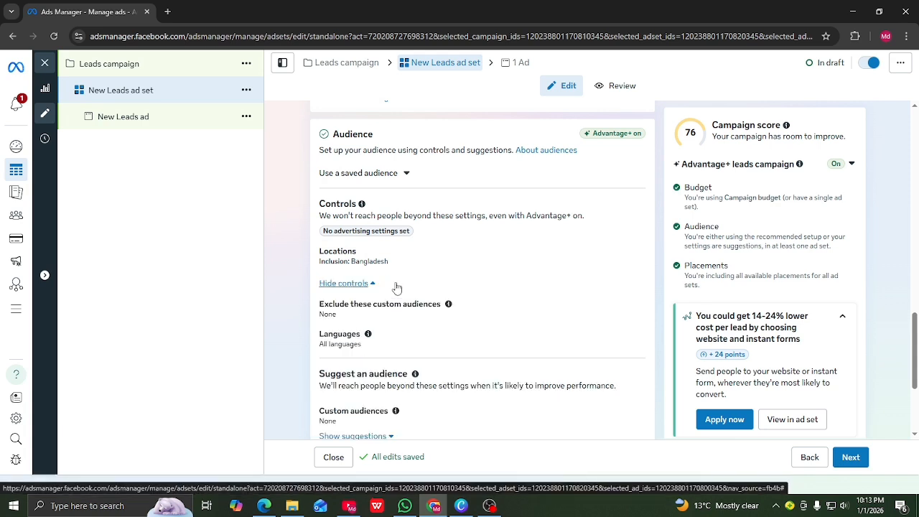
{"action": "scroll", "coordinate": [377, 301], "scroll_direction": "down", "scroll_amount": 2}
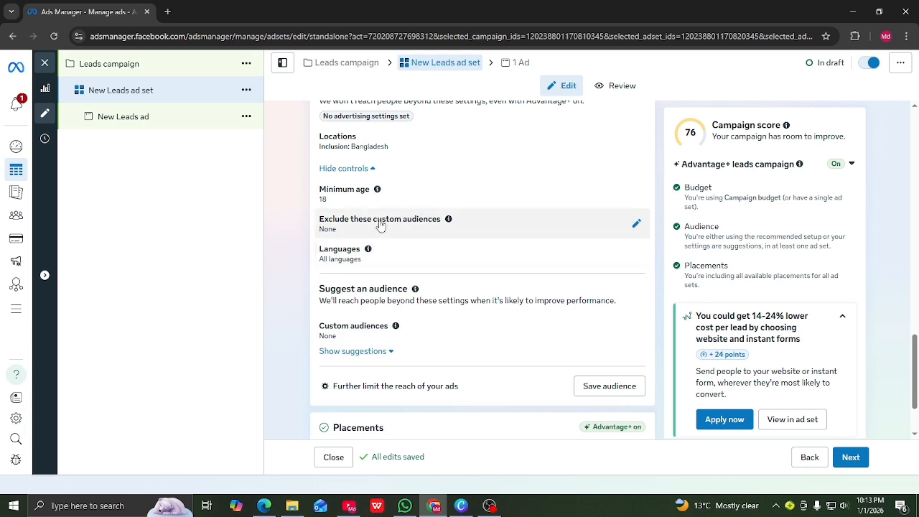
{"action": "left_click", "coordinate": [361, 201]}
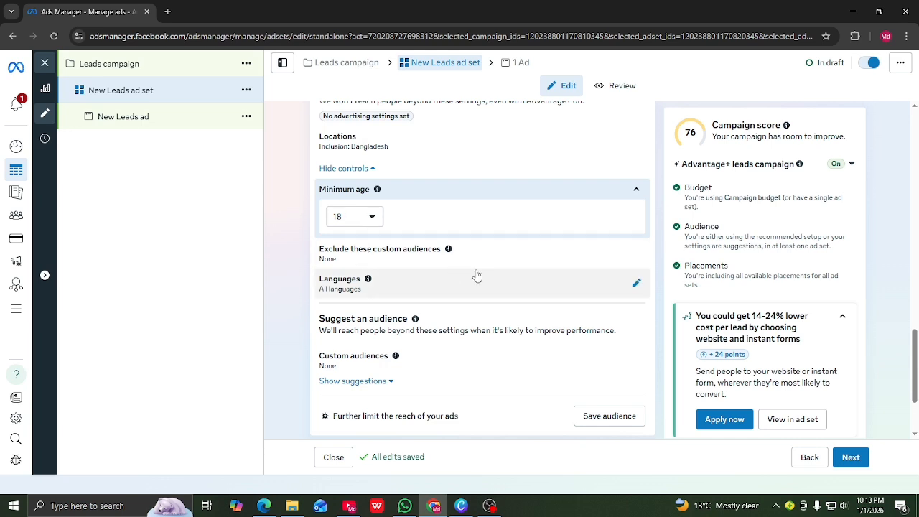
{"action": "left_click", "coordinate": [347, 219]}
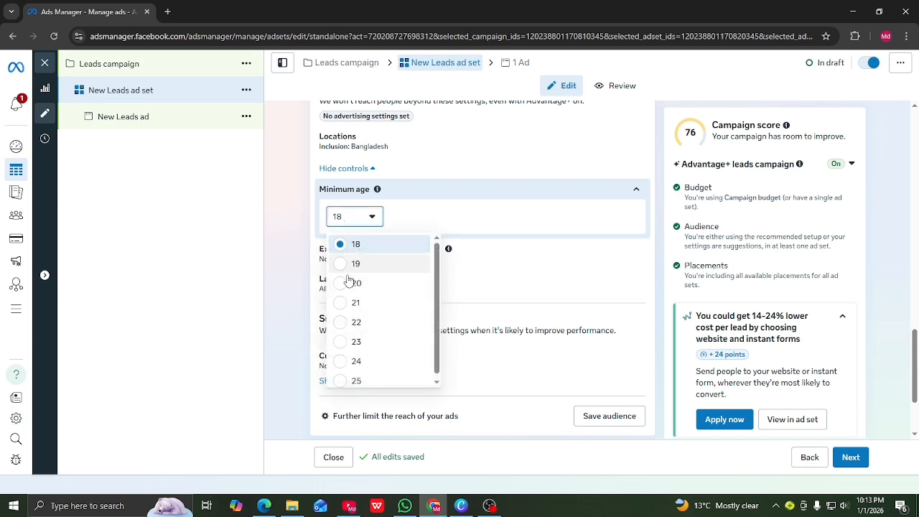
{"action": "left_click", "coordinate": [433, 227]}
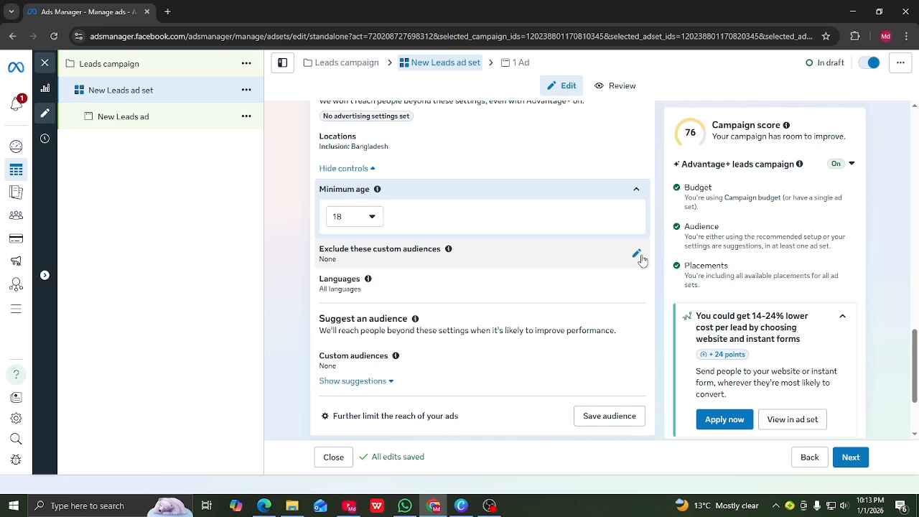
{"action": "left_click", "coordinate": [636, 254]}
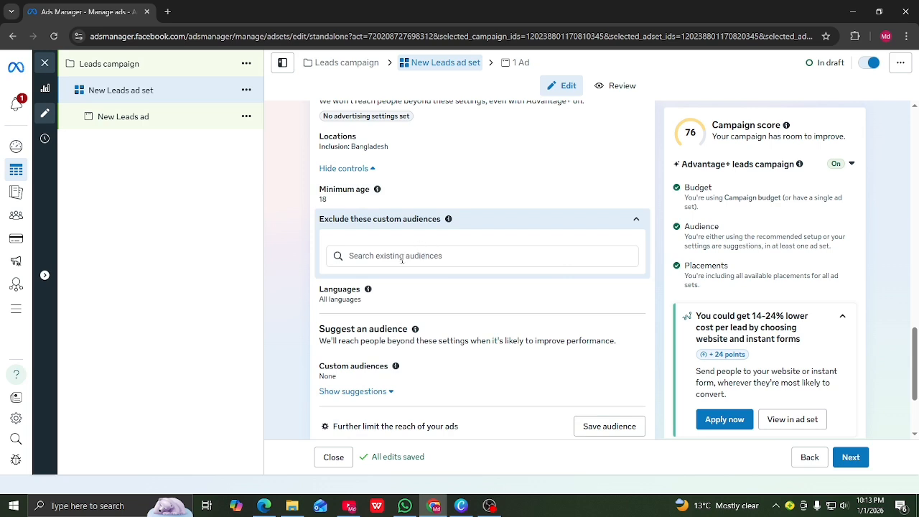
{"action": "left_click", "coordinate": [370, 253]}
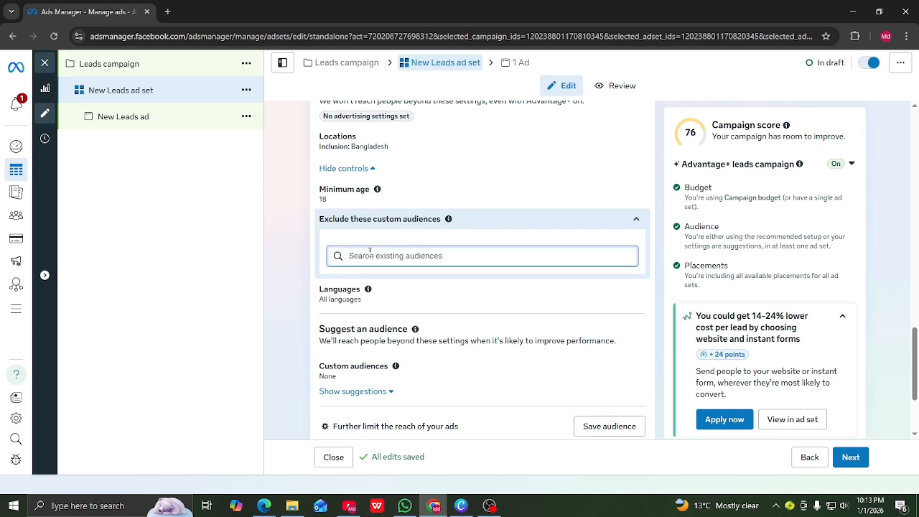
{"action": "left_click", "coordinate": [363, 255]}
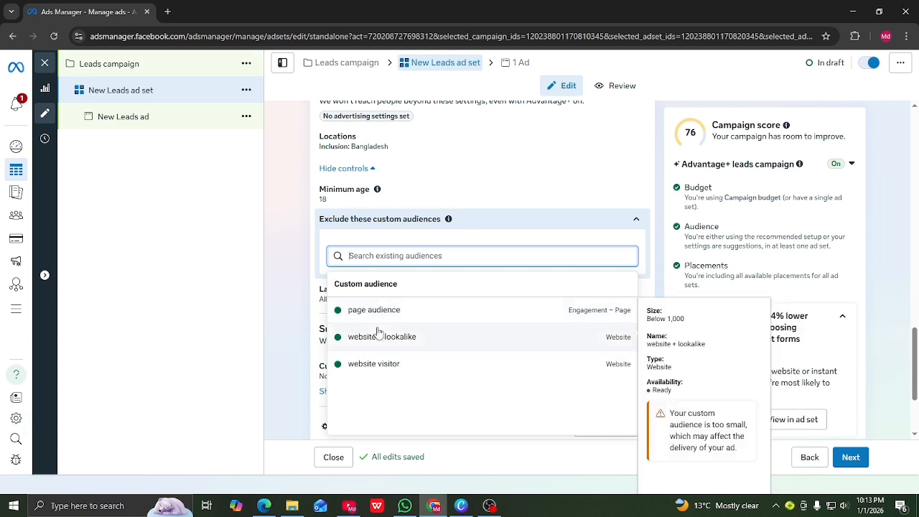
{"action": "left_click", "coordinate": [291, 299]}
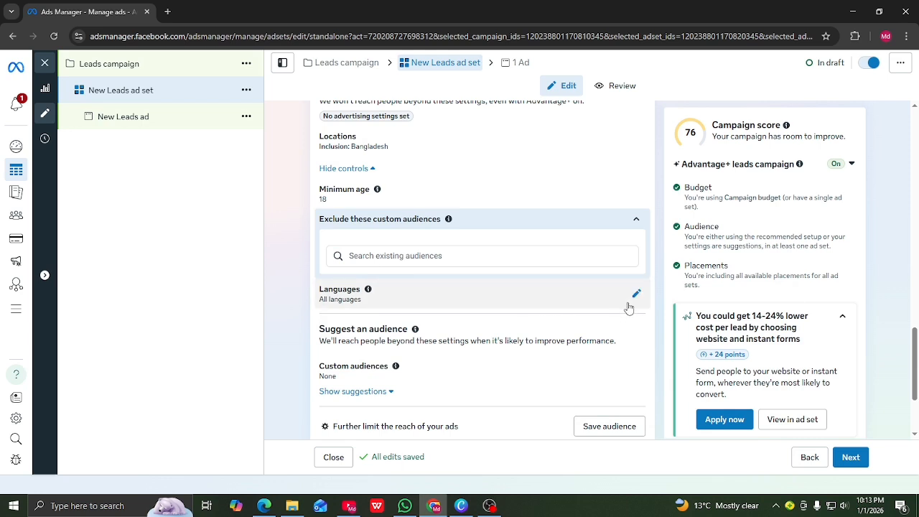
Search 'ben' in the Languages setting and target Bengali as the ad set's language
{"action": "left_click", "coordinate": [636, 294]}
{"action": "left_click", "coordinate": [365, 304]}
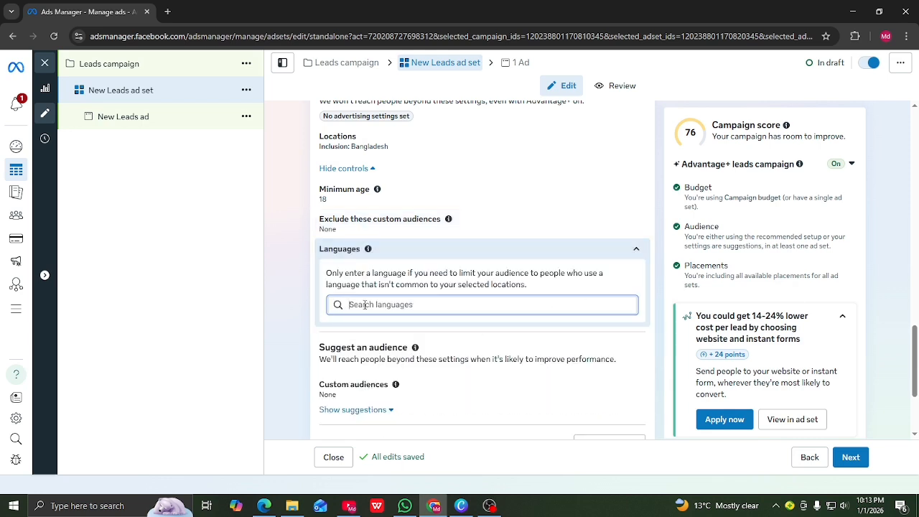
{"action": "type", "text": "ben"}
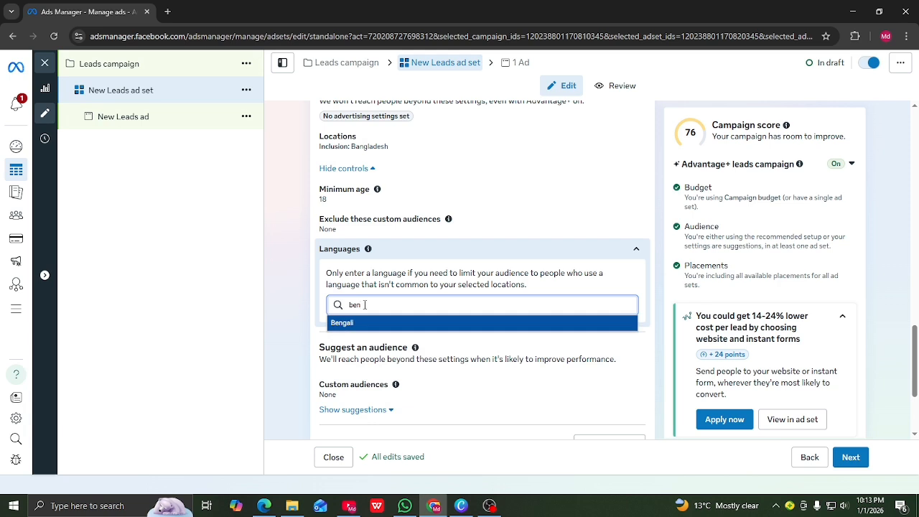
{"action": "left_click", "coordinate": [349, 324]}
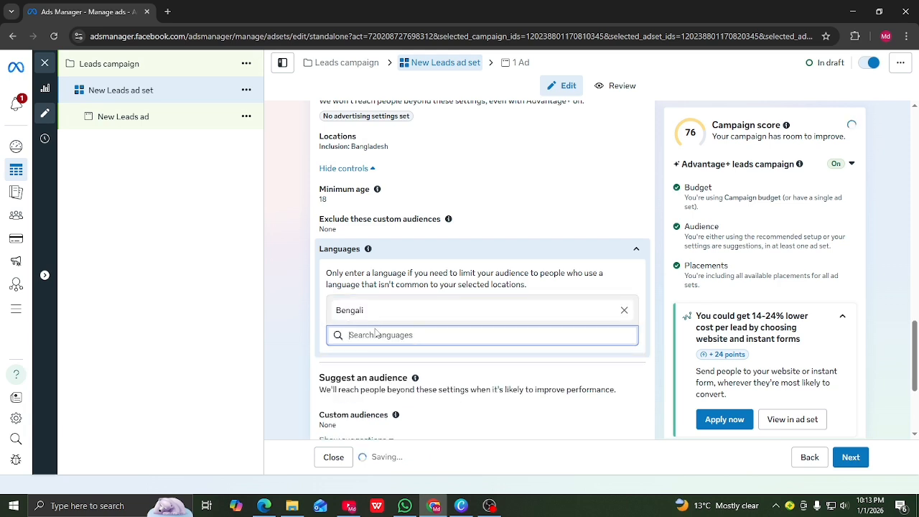
{"action": "scroll", "coordinate": [480, 251], "scroll_direction": "down", "scroll_amount": 1}
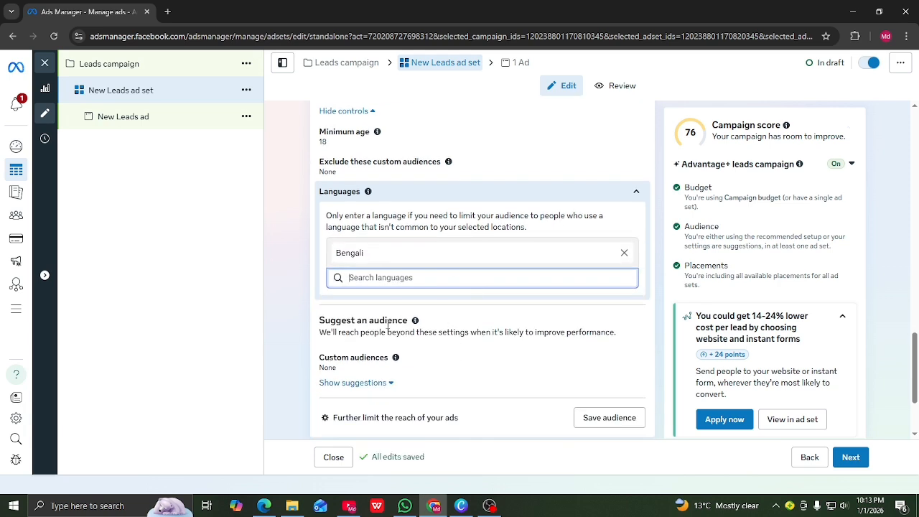
{"action": "scroll", "coordinate": [407, 312], "scroll_direction": "down", "scroll_amount": 2}
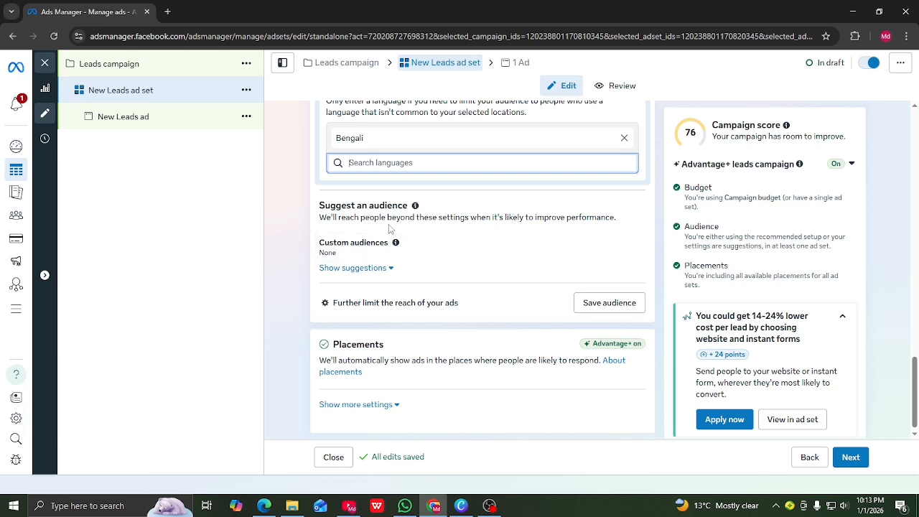
{"action": "scroll", "coordinate": [389, 229], "scroll_direction": "up", "scroll_amount": 1}
{"action": "scroll", "coordinate": [402, 226], "scroll_direction": "up", "scroll_amount": 2}
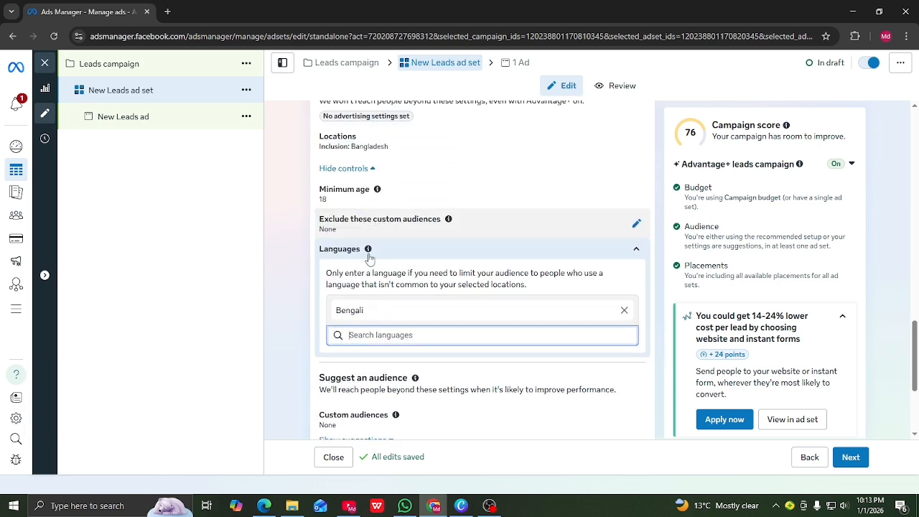
{"action": "scroll", "coordinate": [369, 287], "scroll_direction": "down", "scroll_amount": 2}
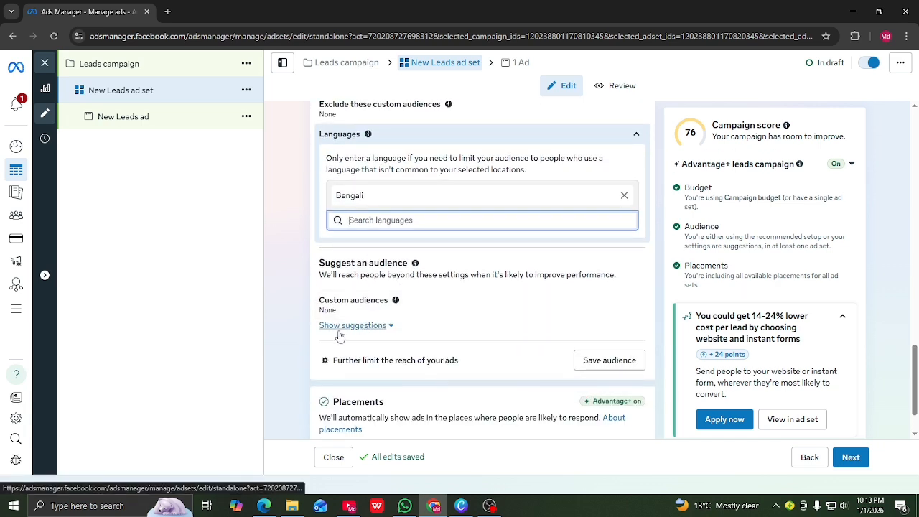
Change the suggested audience's maximum age from 65+ to 27, giving an 18–27 range
{"action": "left_click", "coordinate": [389, 327]}
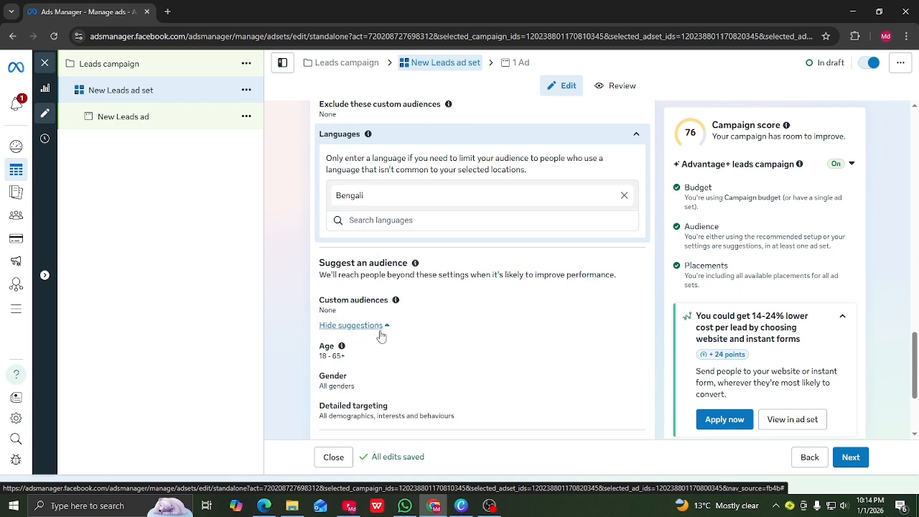
{"action": "scroll", "coordinate": [379, 329], "scroll_direction": "down", "scroll_amount": 1}
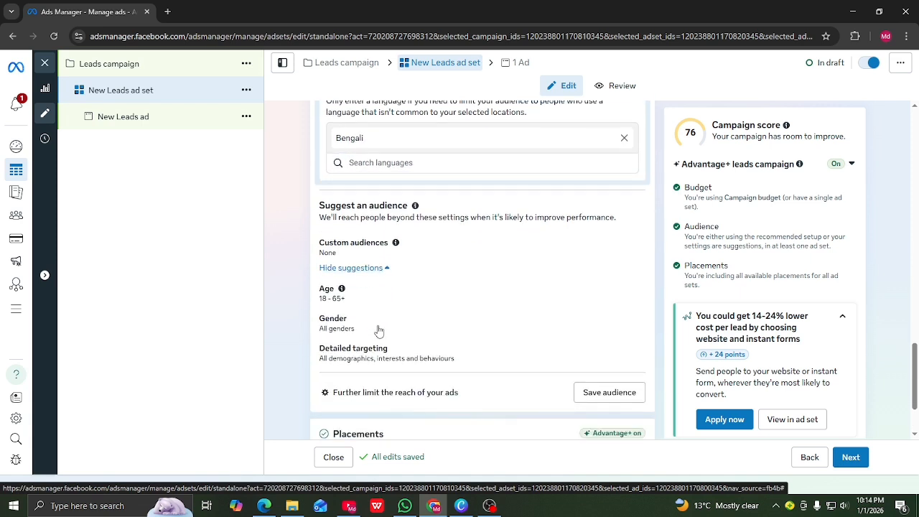
{"action": "left_click", "coordinate": [636, 294]}
{"action": "scroll", "coordinate": [375, 349], "scroll_direction": "down", "scroll_amount": 1}
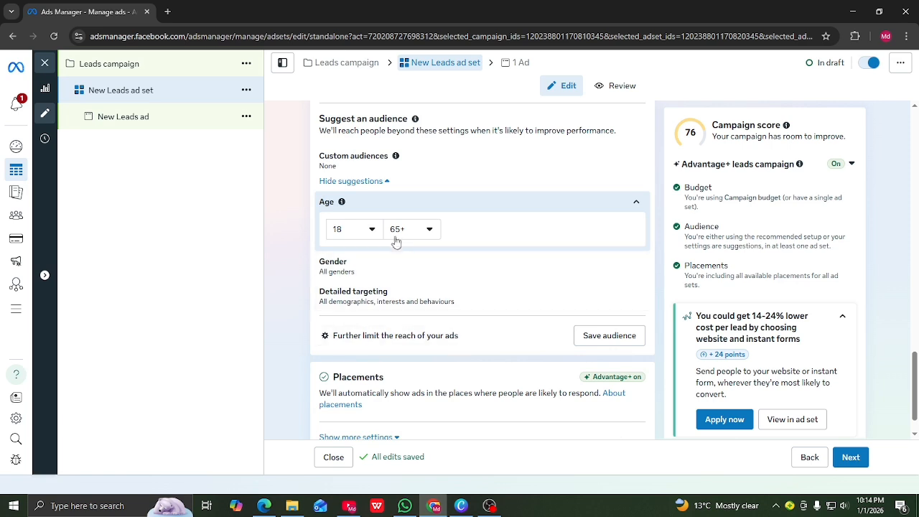
{"action": "scroll", "coordinate": [425, 215], "scroll_direction": "down", "scroll_amount": 1}
{"action": "left_click", "coordinate": [431, 190]}
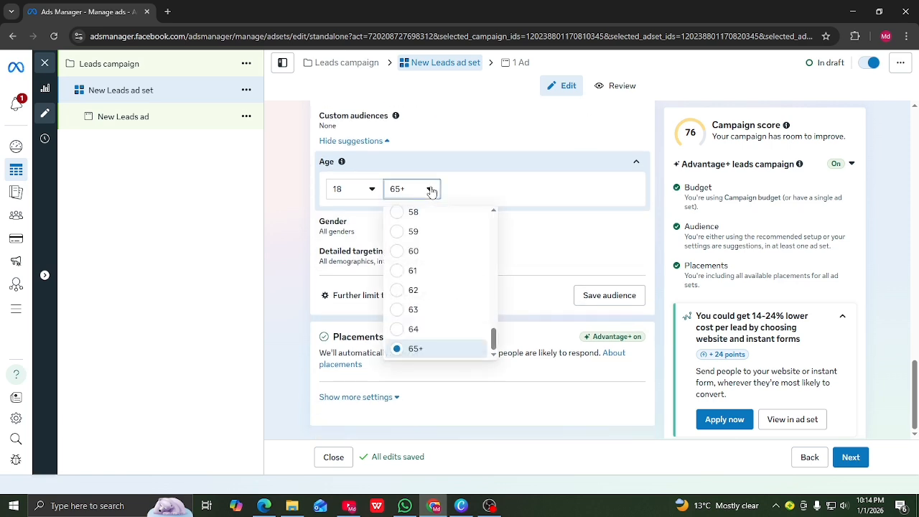
{"action": "scroll", "coordinate": [418, 252], "scroll_direction": "up", "scroll_amount": 2}
{"action": "scroll", "coordinate": [419, 253], "scroll_direction": "up", "scroll_amount": 7}
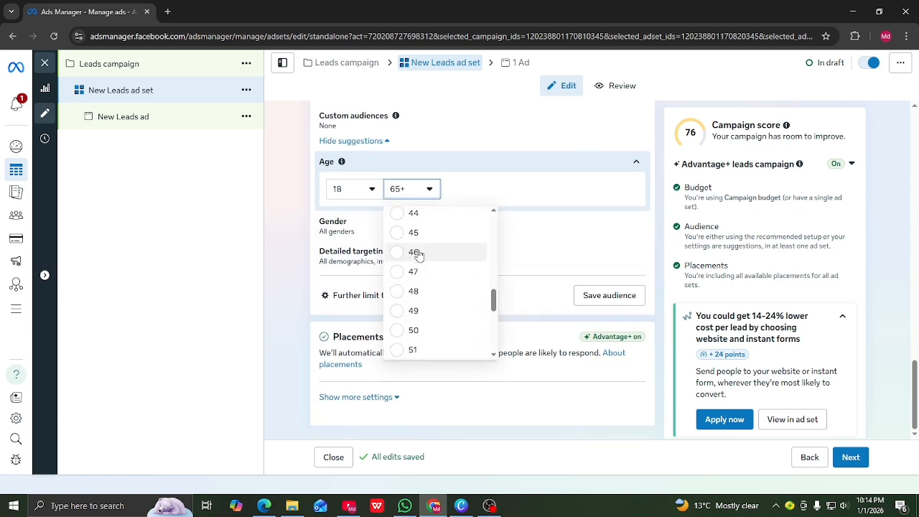
{"action": "scroll", "coordinate": [415, 256], "scroll_direction": "up", "scroll_amount": 1}
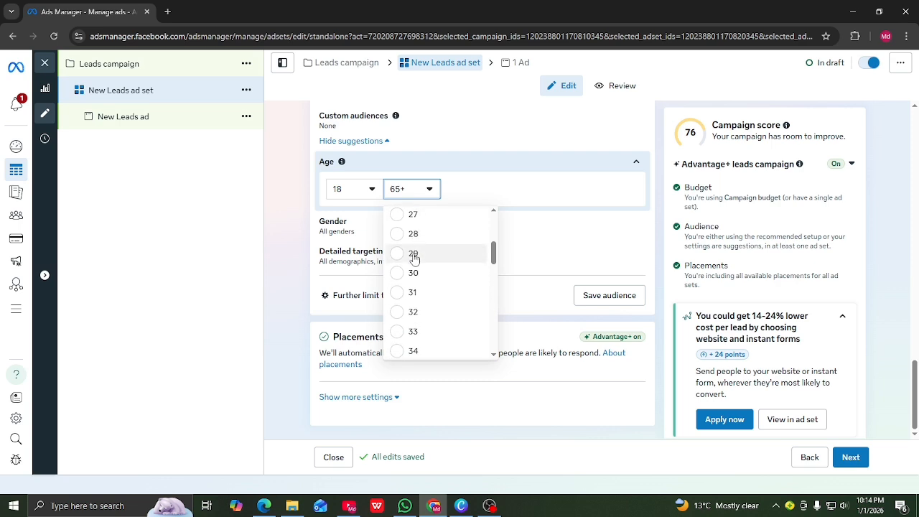
{"action": "scroll", "coordinate": [420, 270], "scroll_direction": "up", "scroll_amount": 1}
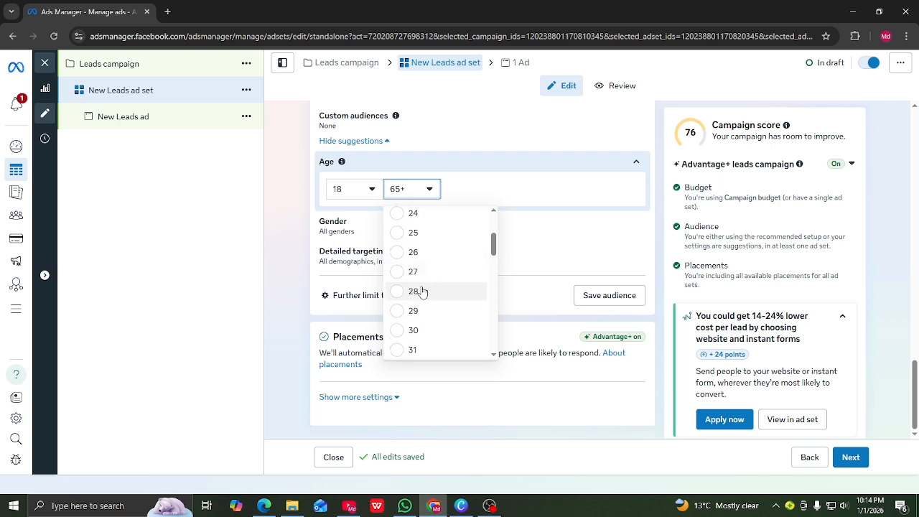
{"action": "left_click", "coordinate": [400, 279]}
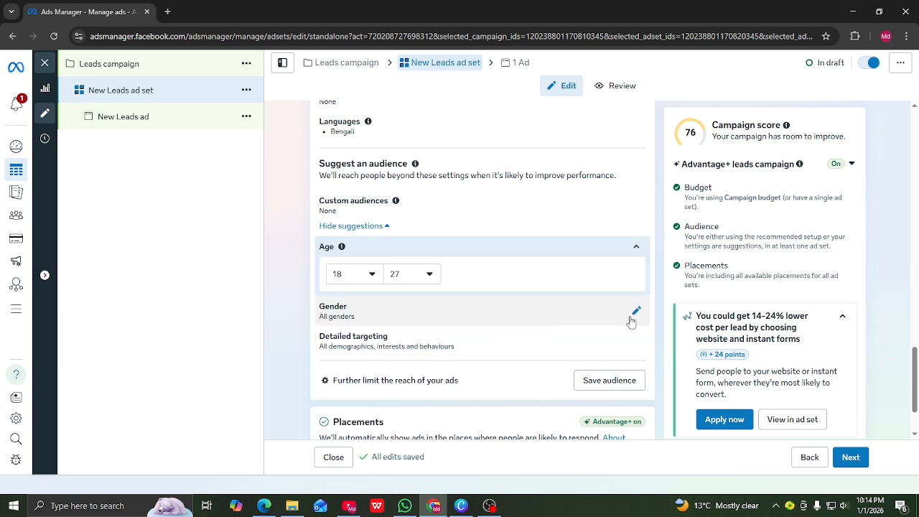
Keep gender at All genders and open the Detailed targeting editor
{"action": "left_click", "coordinate": [637, 312]}
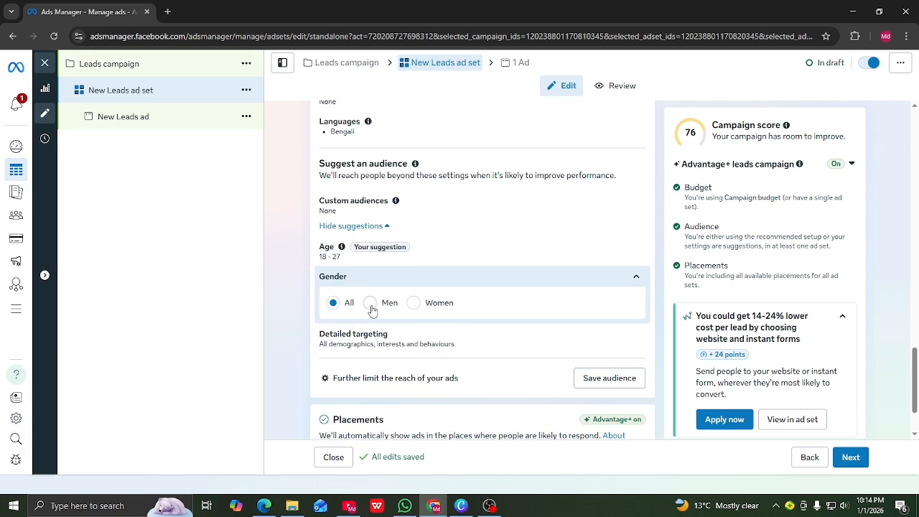
{"action": "left_click", "coordinate": [637, 280]}
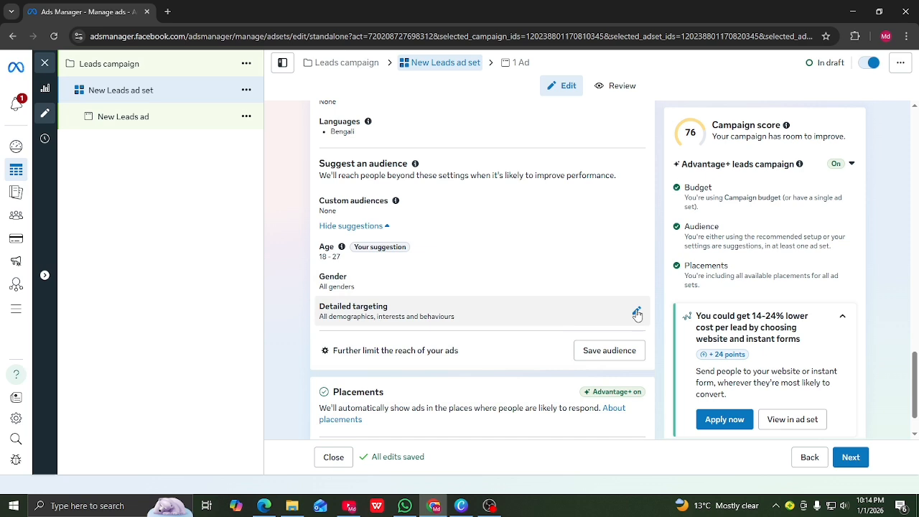
{"action": "left_click", "coordinate": [637, 311]}
Search detailed targeting and add the Education (social concept) interest
{"action": "left_click", "coordinate": [361, 347]}
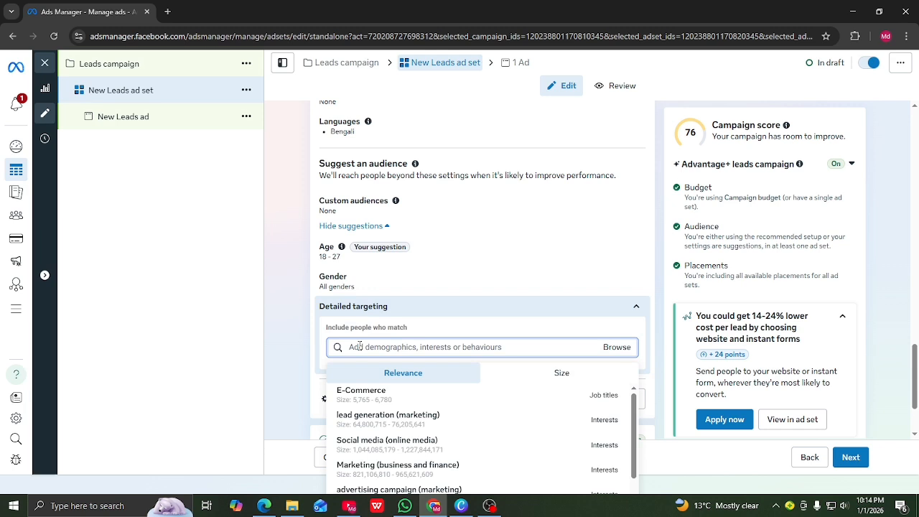
{"action": "type", "text": "d"}
{"action": "key", "text": "BackSpace"}
{"action": "type", "text": "education"}
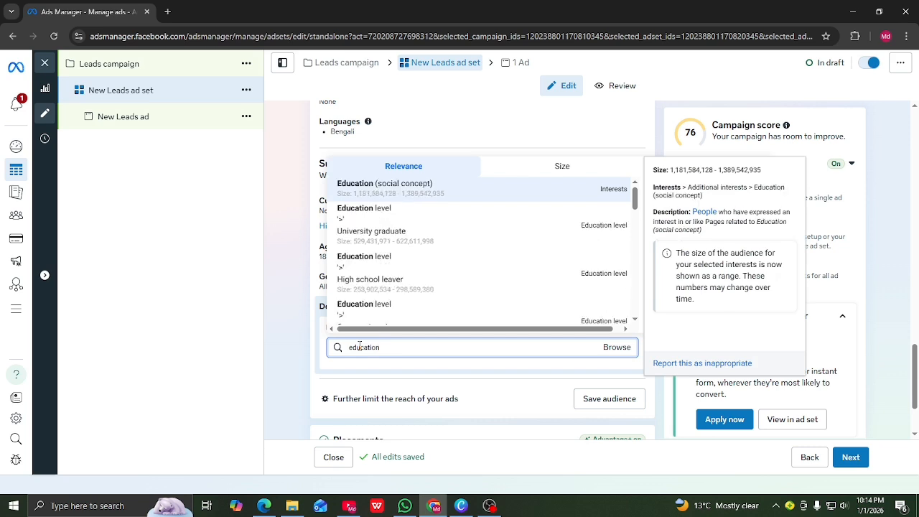
{"action": "left_click", "coordinate": [379, 189]}
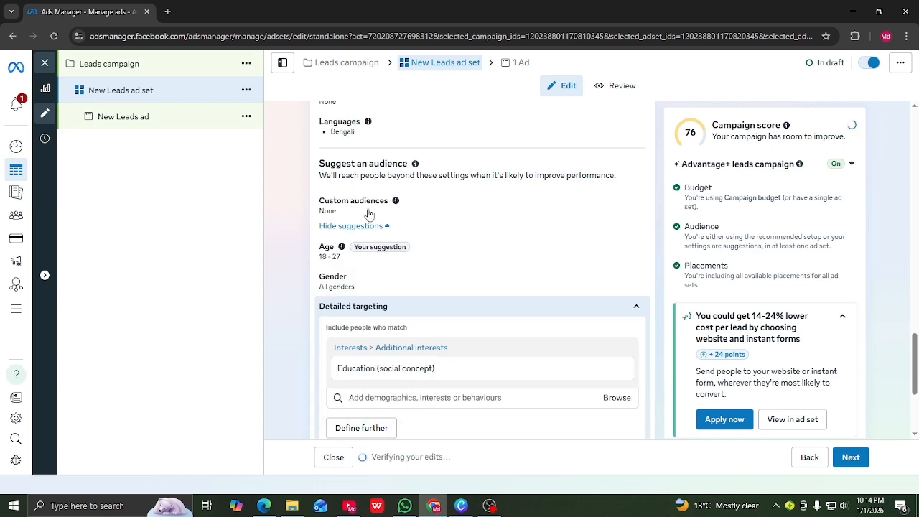
{"action": "scroll", "coordinate": [379, 293], "scroll_direction": "down", "scroll_amount": 3}
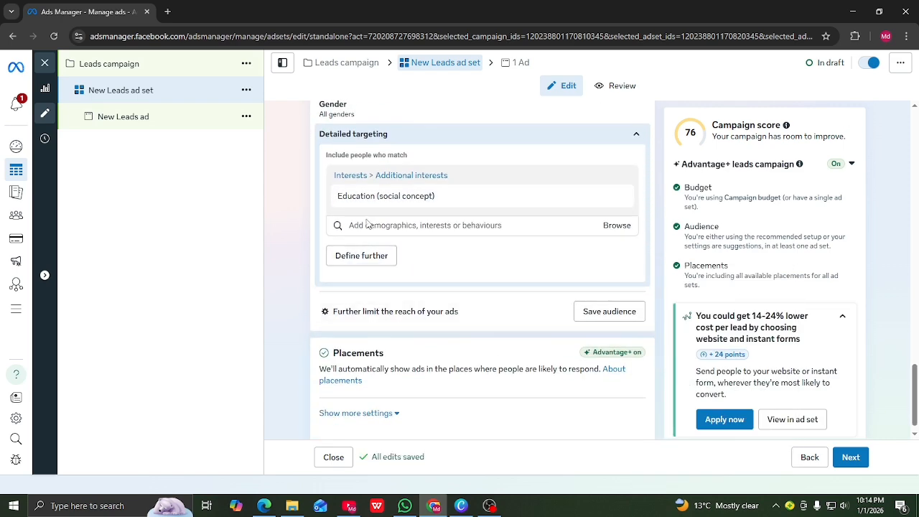
{"action": "scroll", "coordinate": [368, 224], "scroll_direction": "up", "scroll_amount": 1}
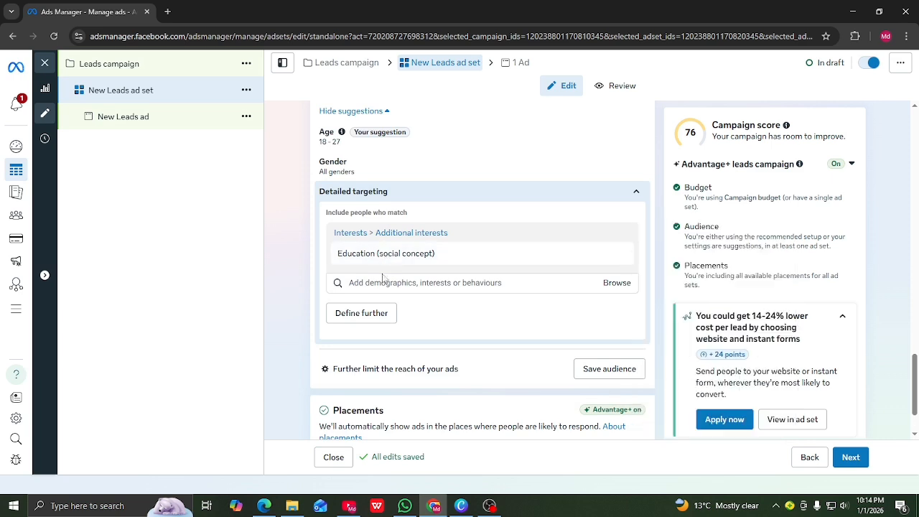
Add the Learning (education) and Student (education) interests, then dismiss the suggestions
{"action": "left_click", "coordinate": [353, 282]}
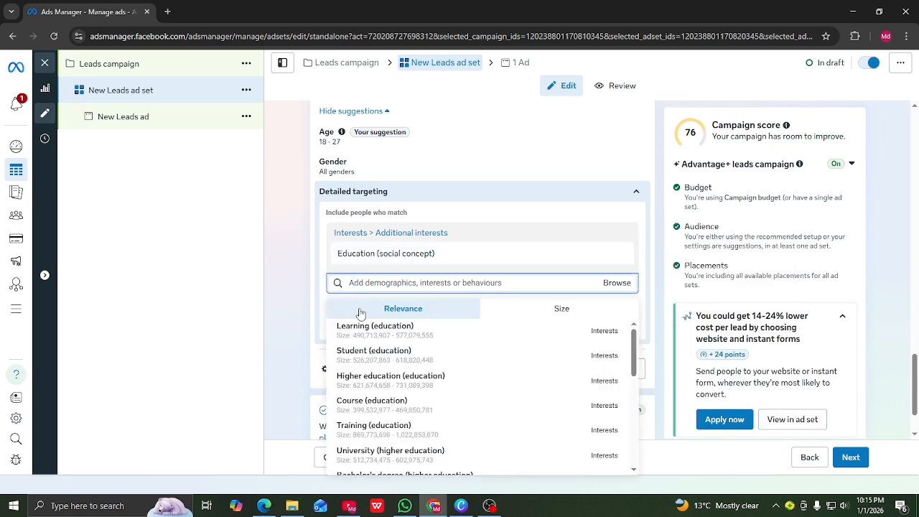
{"action": "mouse_move", "coordinate": [361, 350]}
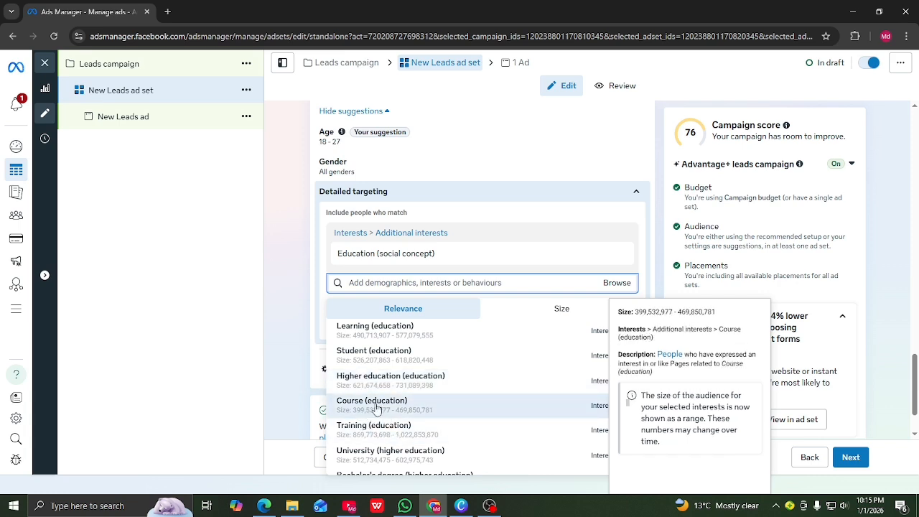
{"action": "left_click", "coordinate": [367, 332]}
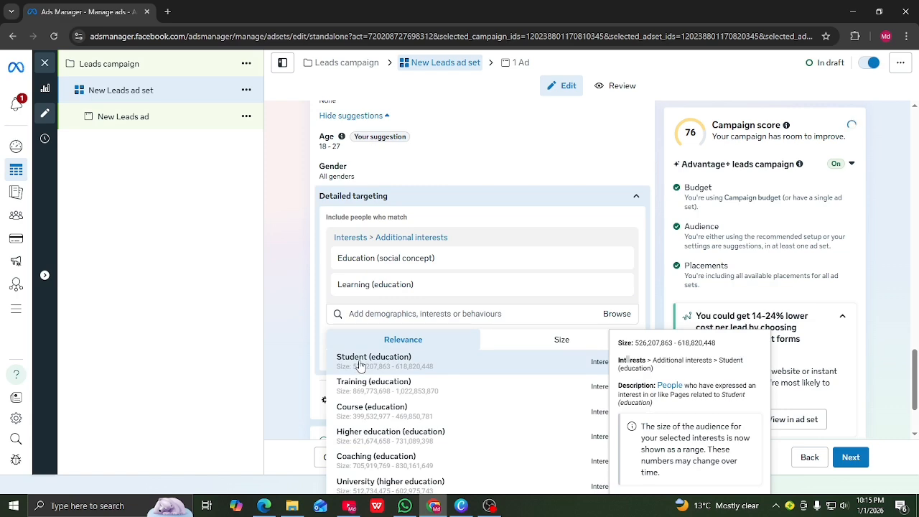
{"action": "left_click", "coordinate": [361, 366]}
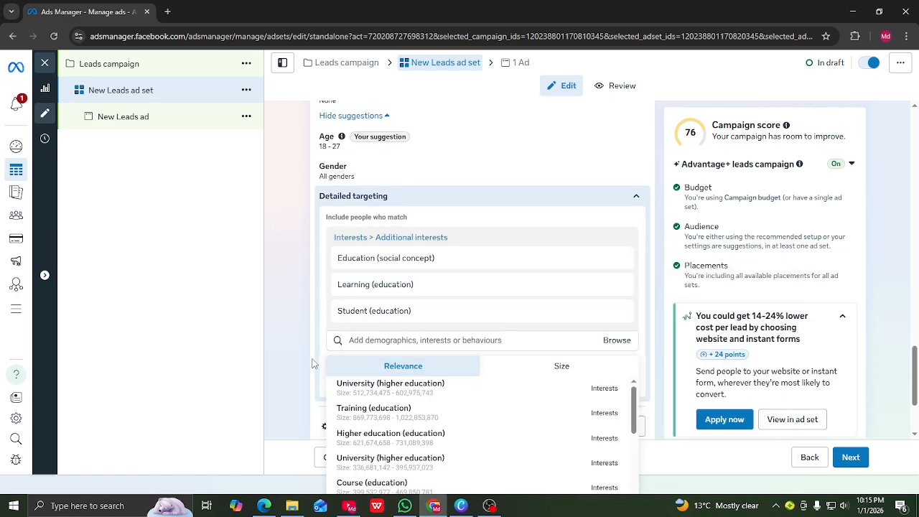
{"action": "left_click", "coordinate": [321, 395]}
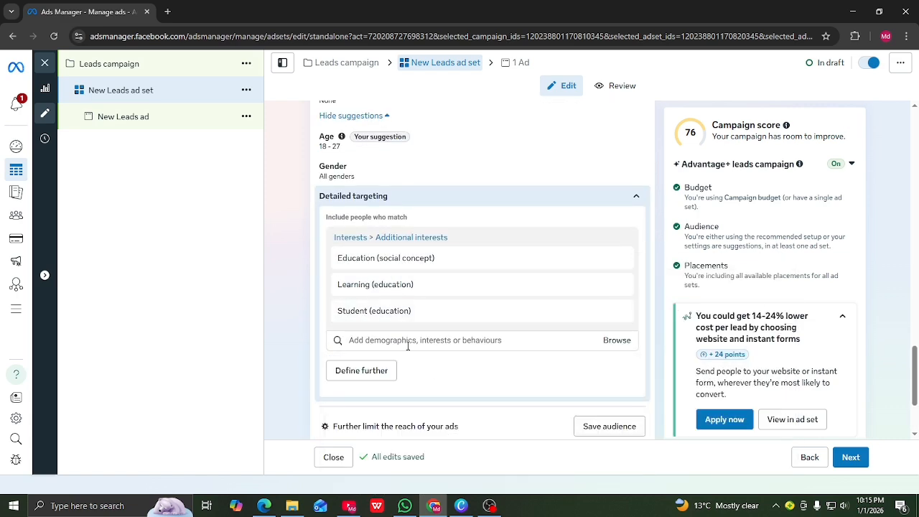
{"action": "scroll", "coordinate": [432, 372], "scroll_direction": "down", "scroll_amount": 1}
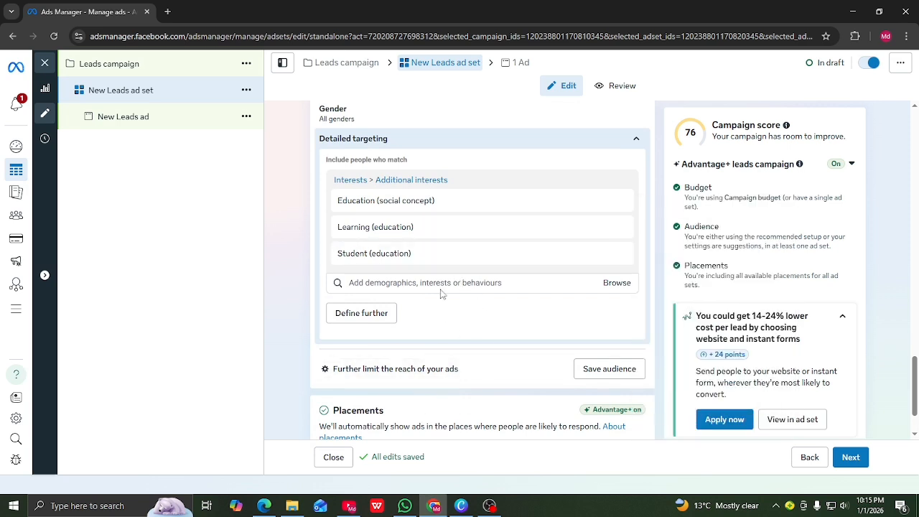
{"action": "scroll", "coordinate": [441, 293], "scroll_direction": "down", "scroll_amount": 1}
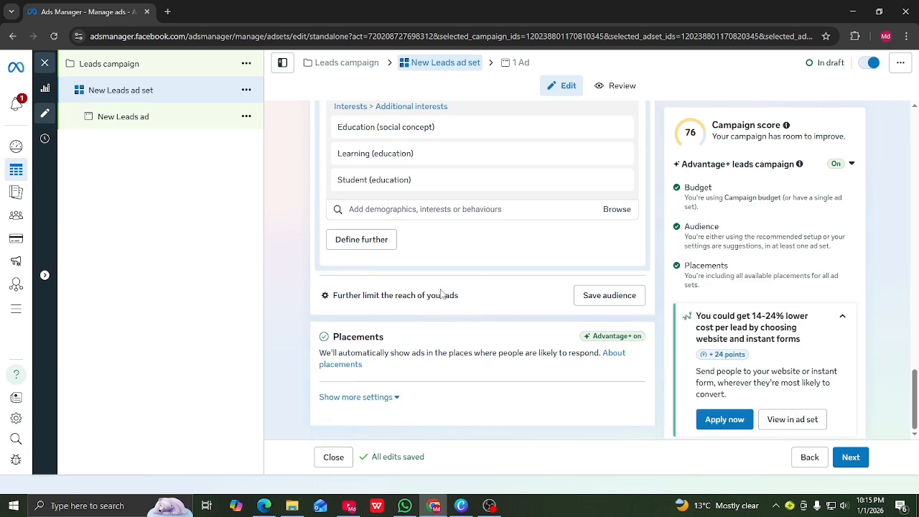
Restrict devices to mobile only, with Desktop unchecked, delivering only when connected to Wi-Fi
{"action": "left_click", "coordinate": [397, 400]}
{"action": "scroll", "coordinate": [402, 395], "scroll_direction": "down", "scroll_amount": 2}
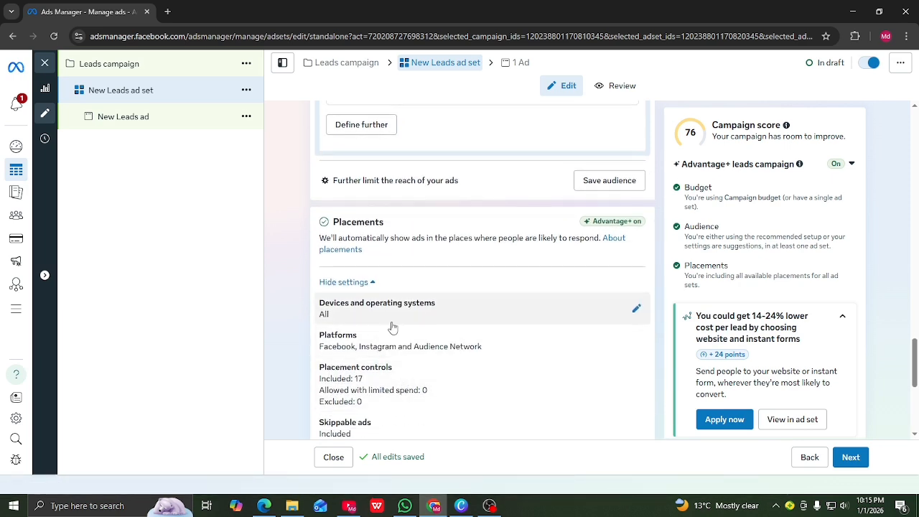
{"action": "left_click", "coordinate": [635, 309]}
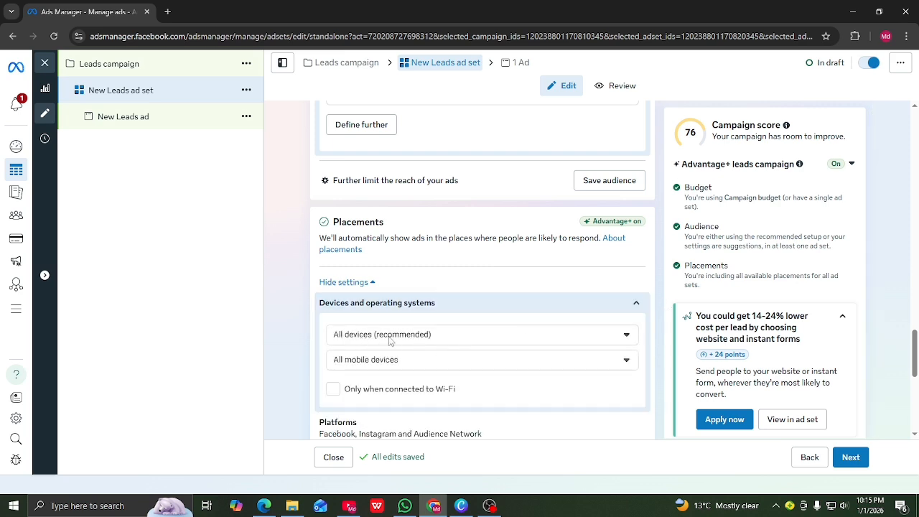
{"action": "left_click", "coordinate": [628, 336]}
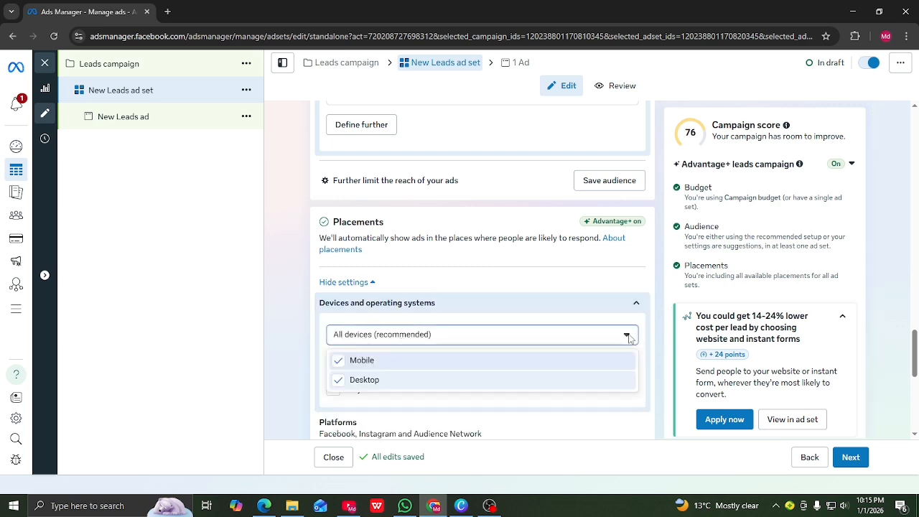
{"action": "left_click", "coordinate": [339, 386]}
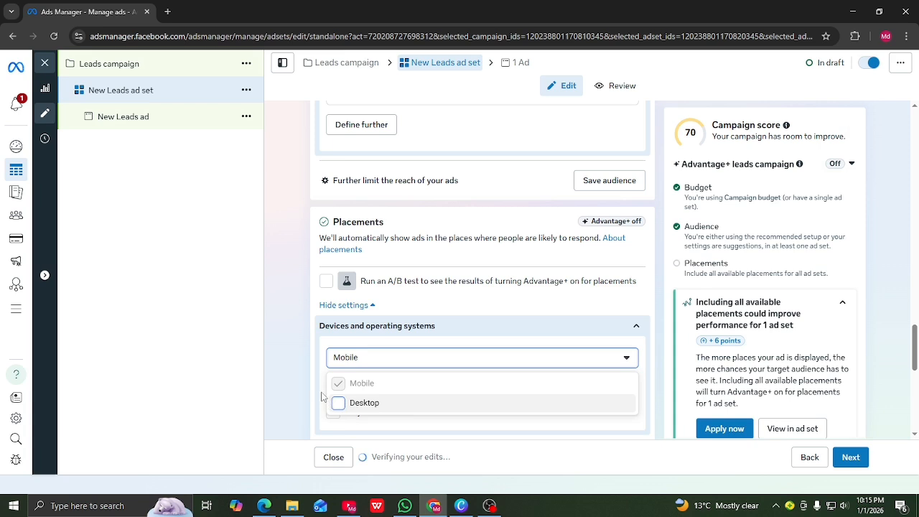
{"action": "left_click", "coordinate": [323, 395]}
{"action": "scroll", "coordinate": [379, 386], "scroll_direction": "down", "scroll_amount": 1}
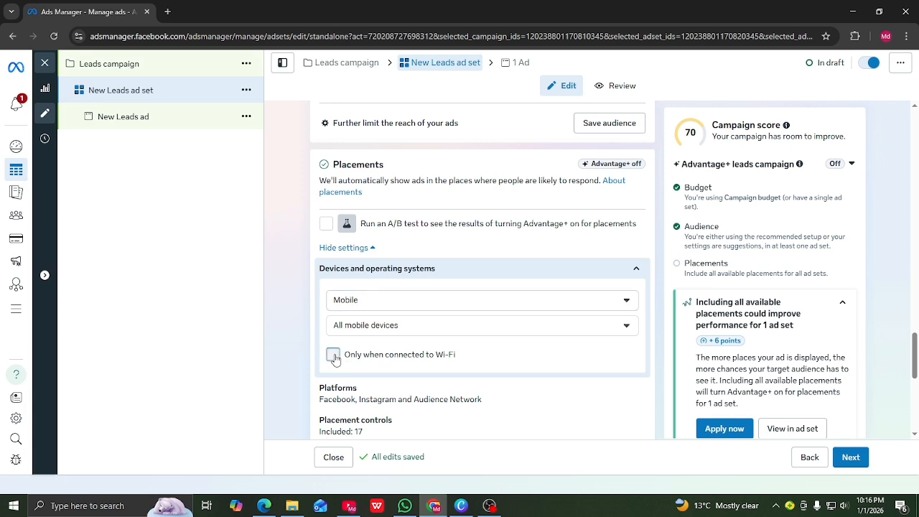
{"action": "left_click", "coordinate": [334, 359]}
{"action": "scroll", "coordinate": [365, 363], "scroll_direction": "down", "scroll_amount": 2}
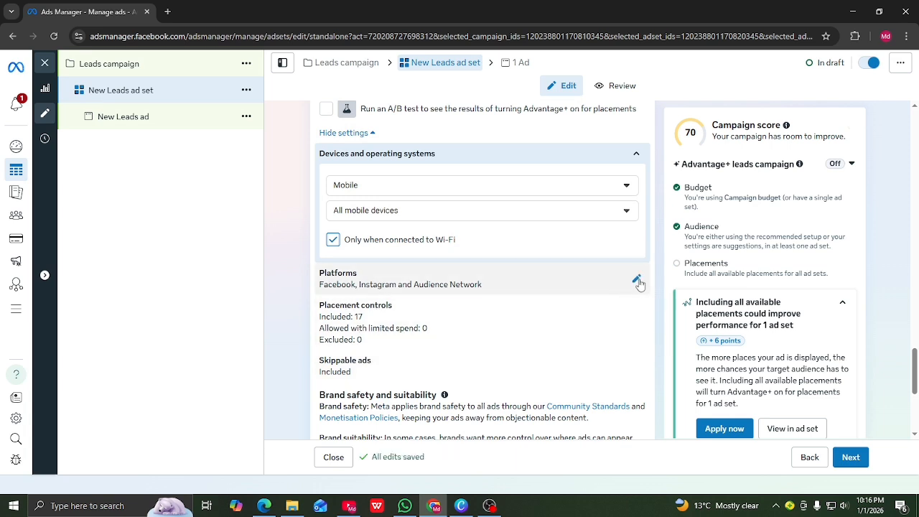
Uncheck Instagram in Platforms, leaving Facebook and Audience Network with 11 placements
{"action": "left_click", "coordinate": [636, 278]}
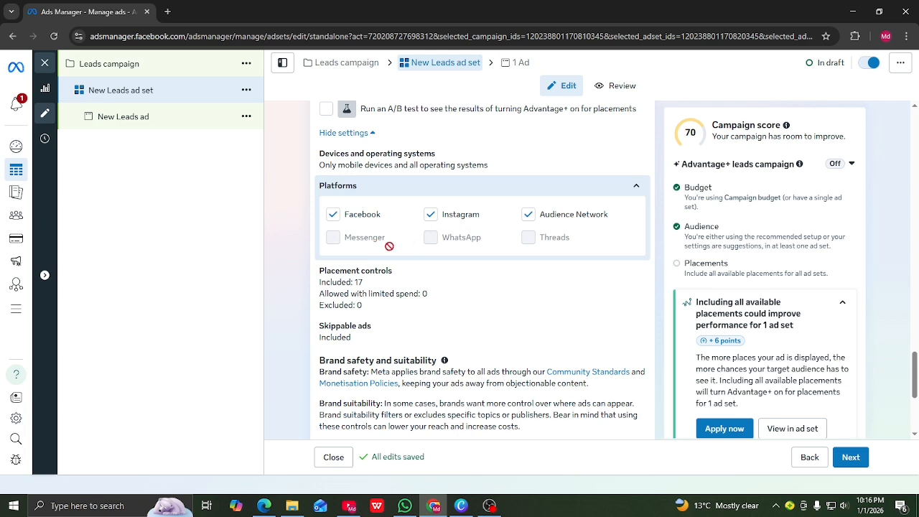
{"action": "left_click", "coordinate": [431, 215]}
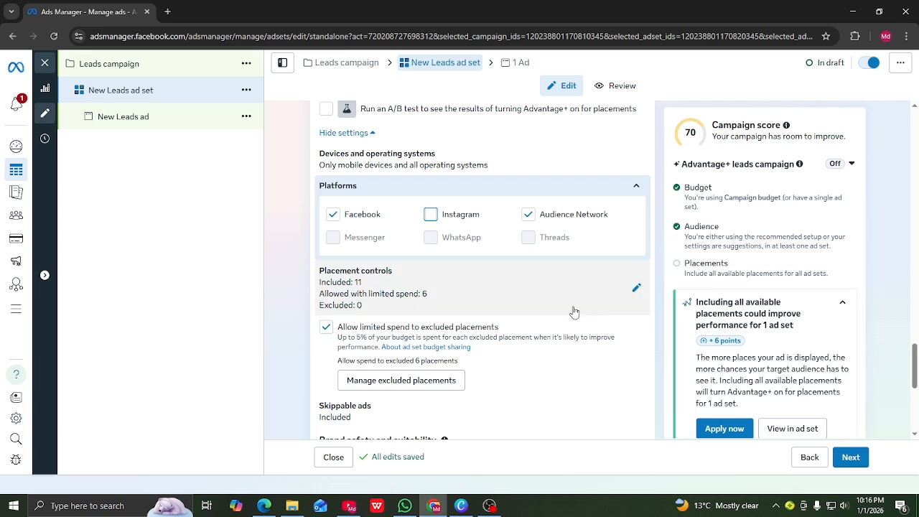
Fully include Feeds placements, exclude in-stream ads for reels, and continue to the ad
{"action": "left_click", "coordinate": [637, 288]}
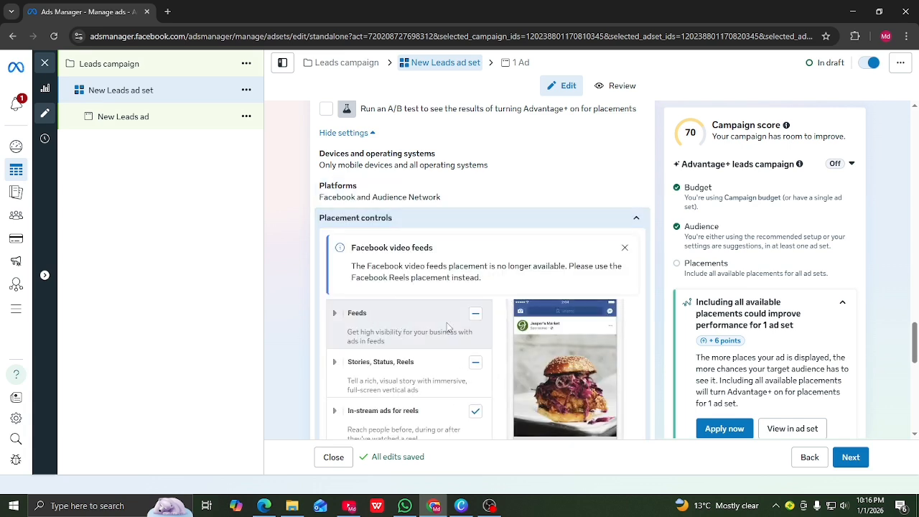
{"action": "scroll", "coordinate": [414, 350], "scroll_direction": "down", "scroll_amount": 1}
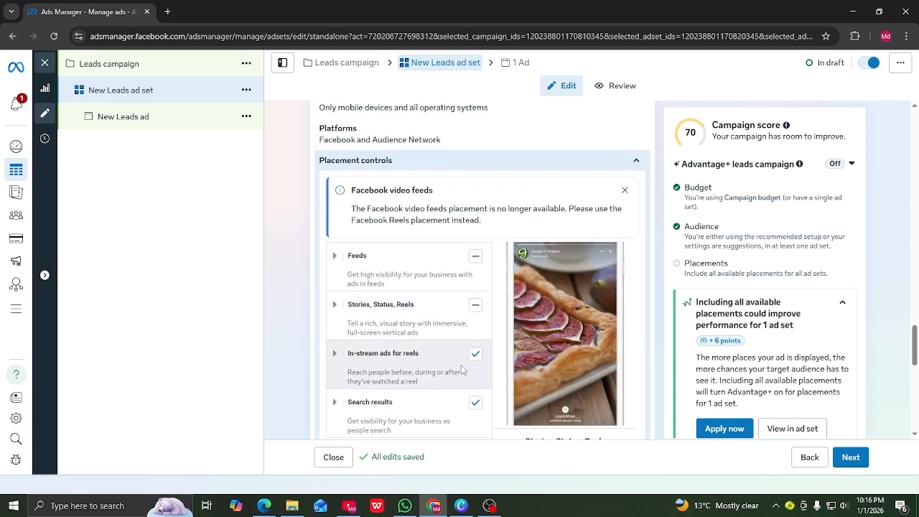
{"action": "left_click", "coordinate": [477, 258]}
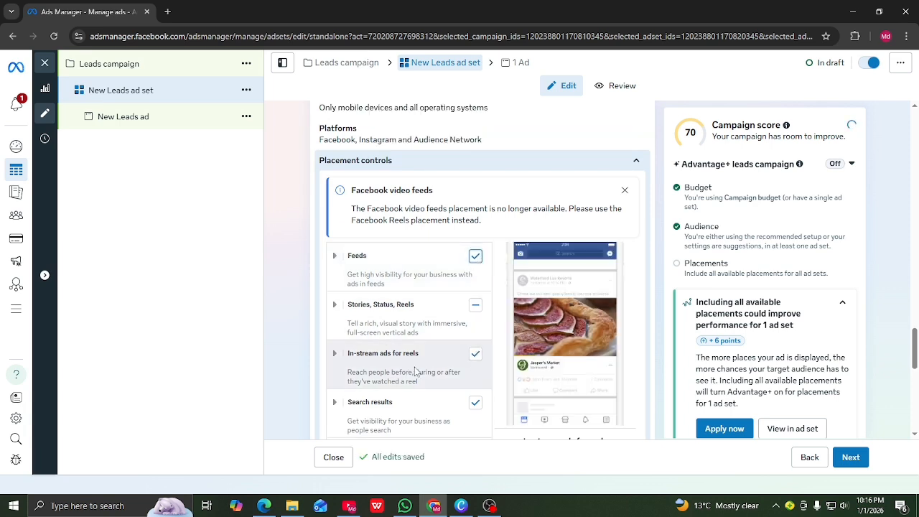
{"action": "left_click", "coordinate": [475, 355]}
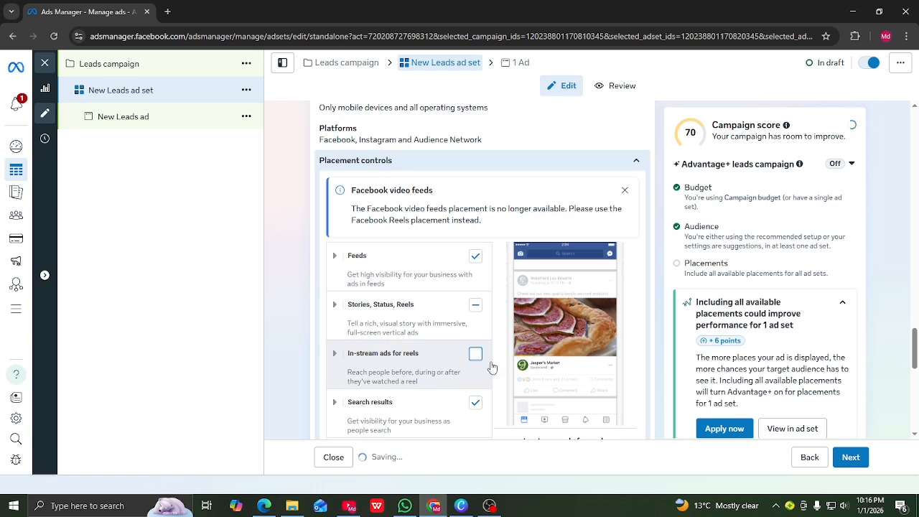
{"action": "scroll", "coordinate": [417, 346], "scroll_direction": "down", "scroll_amount": 1}
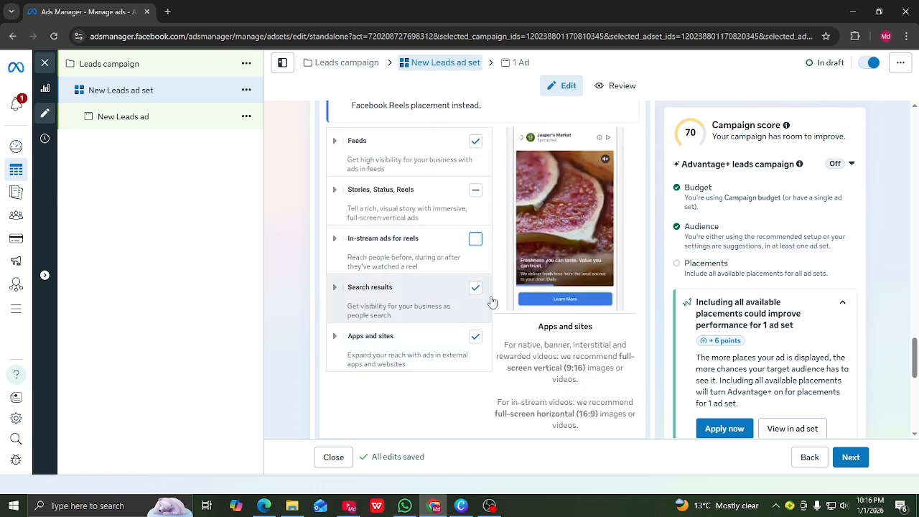
{"action": "scroll", "coordinate": [491, 302], "scroll_direction": "down", "scroll_amount": 4}
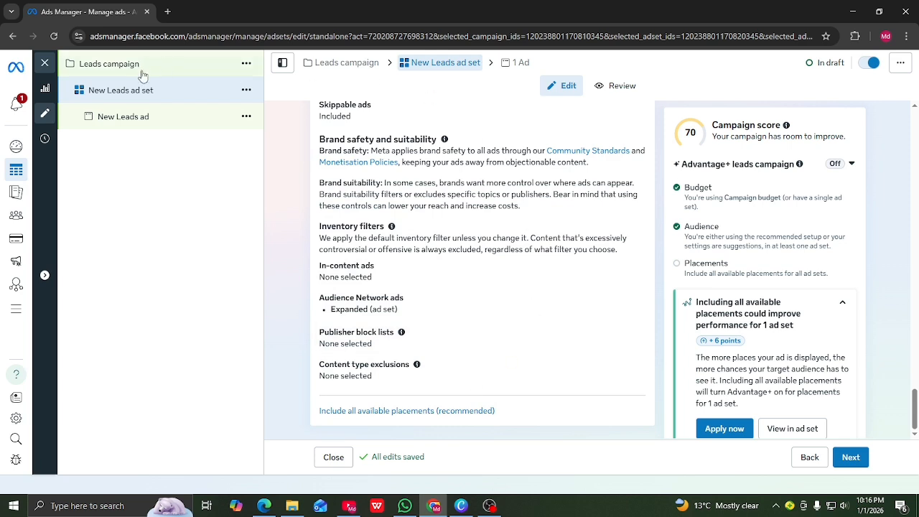
{"action": "left_click", "coordinate": [853, 460]}
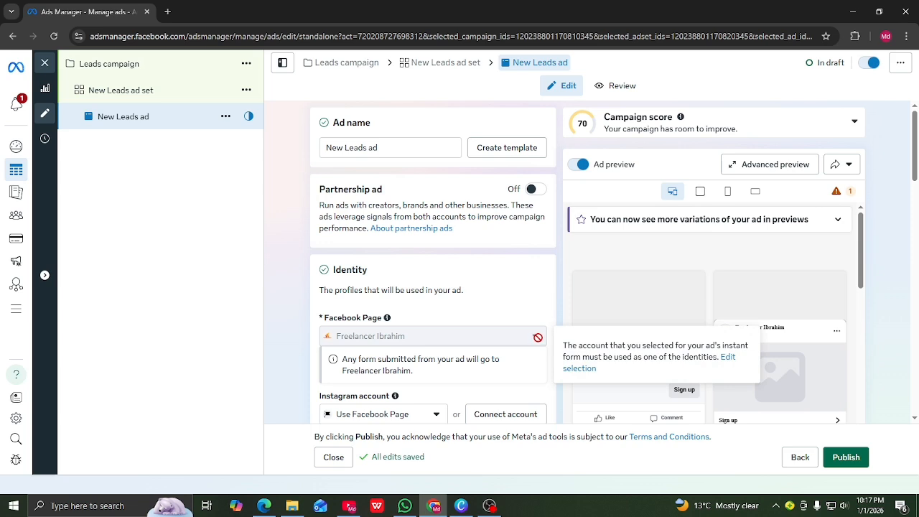
Set the ad set's Facebook Page to Digital marketing 26, then return to the New Leads ad
{"action": "left_click", "coordinate": [142, 90]}
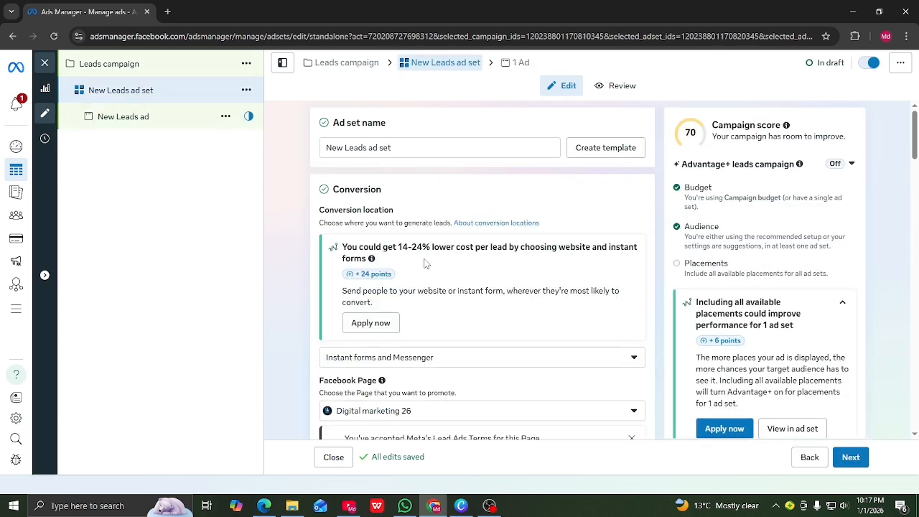
{"action": "scroll", "coordinate": [417, 273], "scroll_direction": "down", "scroll_amount": 2}
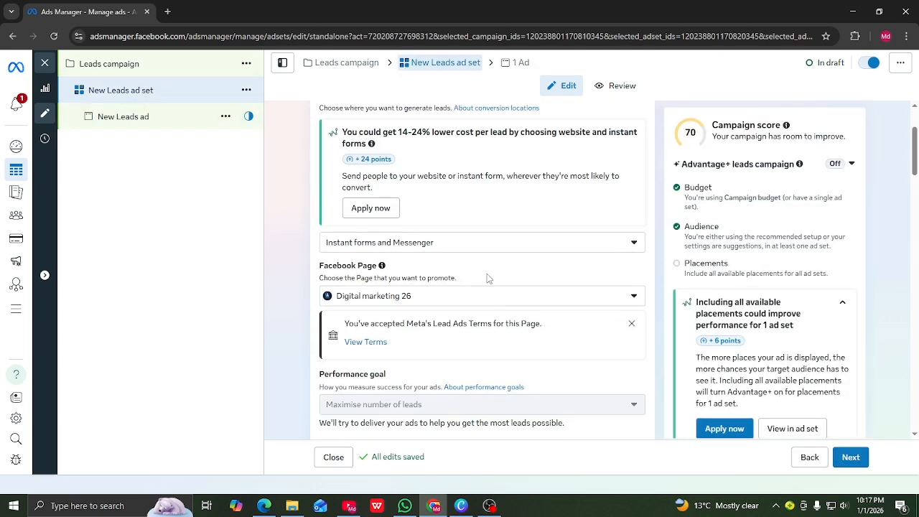
{"action": "left_click", "coordinate": [634, 296]}
{"action": "left_click", "coordinate": [373, 391]}
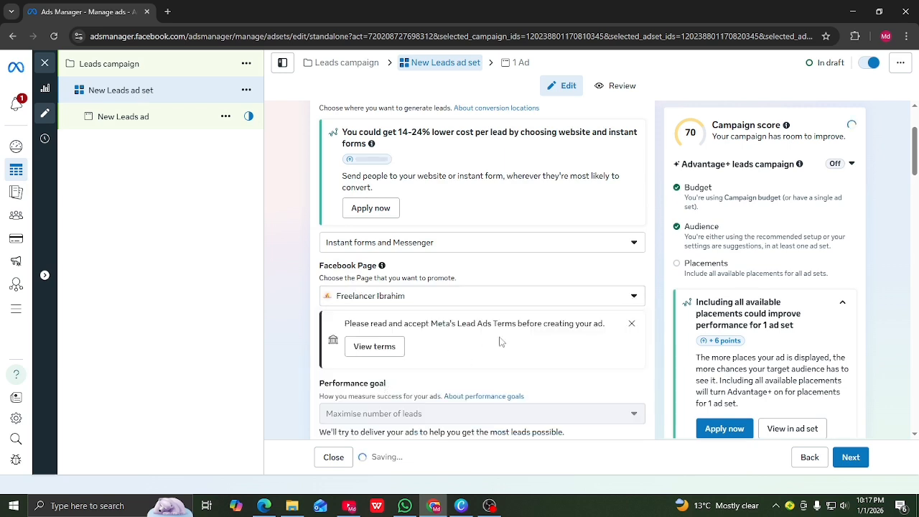
{"action": "left_click", "coordinate": [630, 296]}
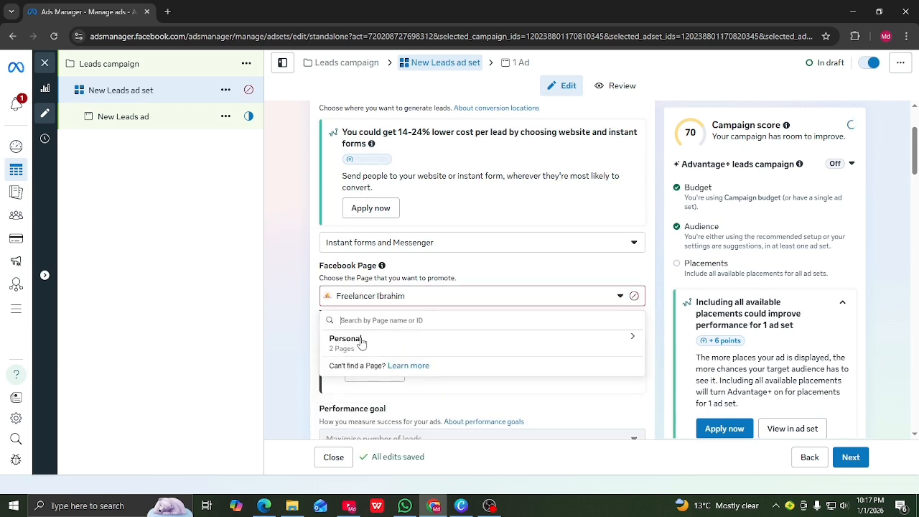
{"action": "left_click", "coordinate": [633, 337]}
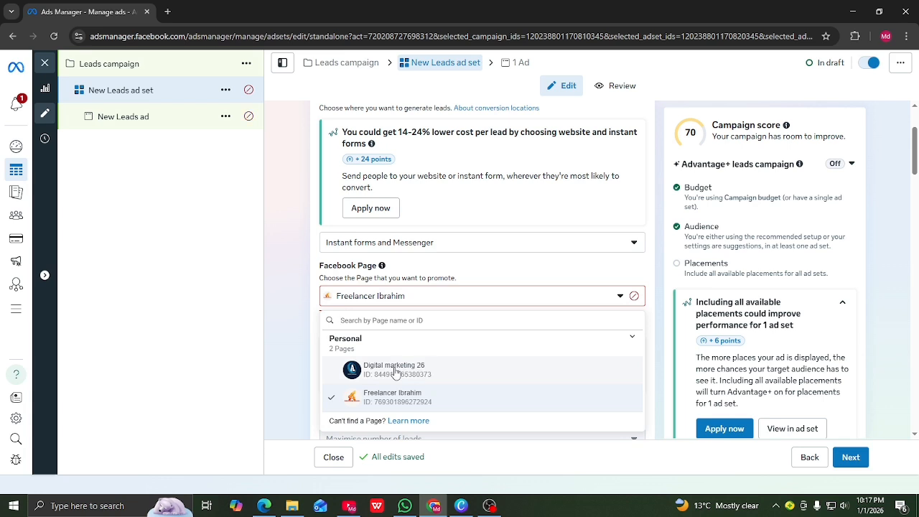
{"action": "left_click", "coordinate": [402, 370]}
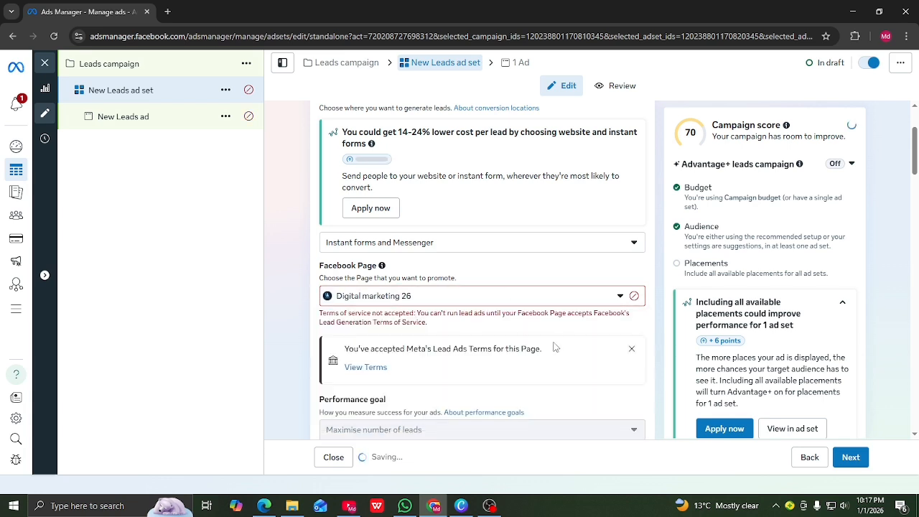
{"action": "scroll", "coordinate": [553, 332], "scroll_direction": "down", "scroll_amount": 1}
{"action": "left_click", "coordinate": [148, 119]}
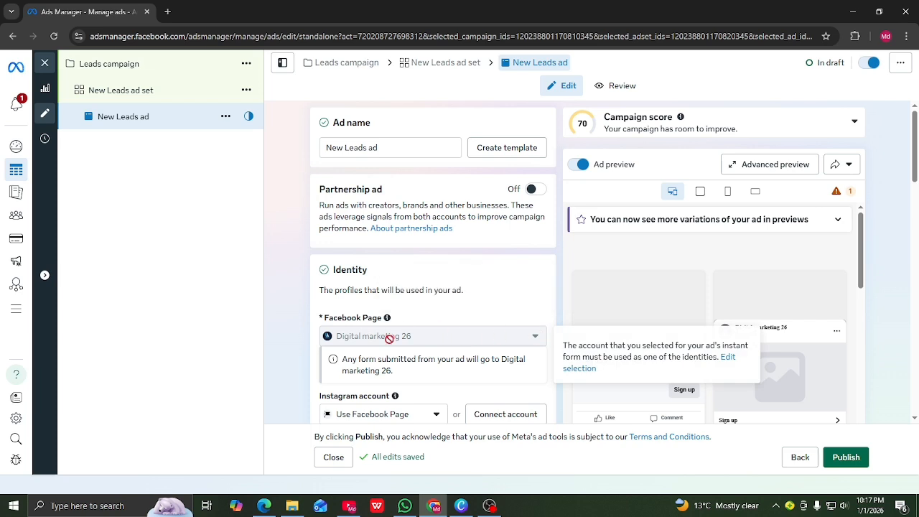
Scroll to Ad creative and open the Set up creative image-or-video dropdown
{"action": "scroll", "coordinate": [373, 301], "scroll_direction": "down", "scroll_amount": 2}
{"action": "scroll", "coordinate": [352, 309], "scroll_direction": "down", "scroll_amount": 2}
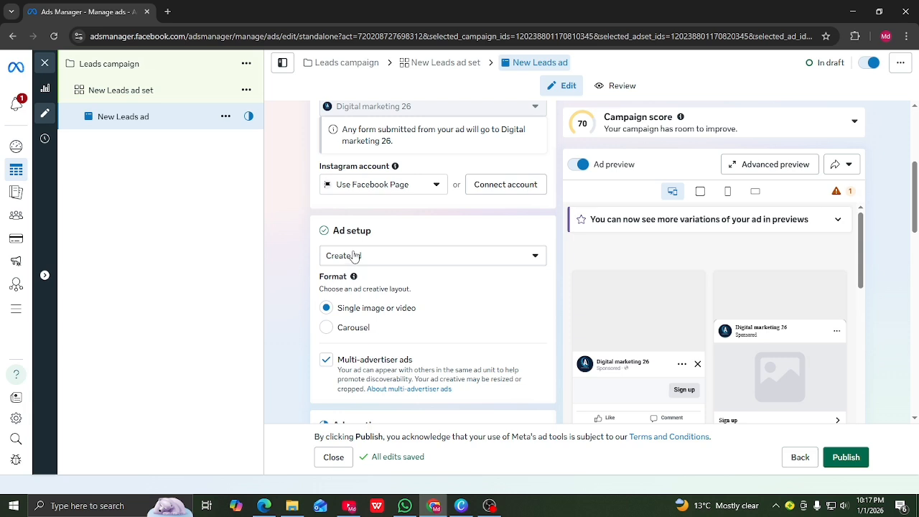
{"action": "mouse_move", "coordinate": [587, 362]}
{"action": "mouse_move", "coordinate": [624, 372]}
{"action": "scroll", "coordinate": [359, 261], "scroll_direction": "down", "scroll_amount": 2}
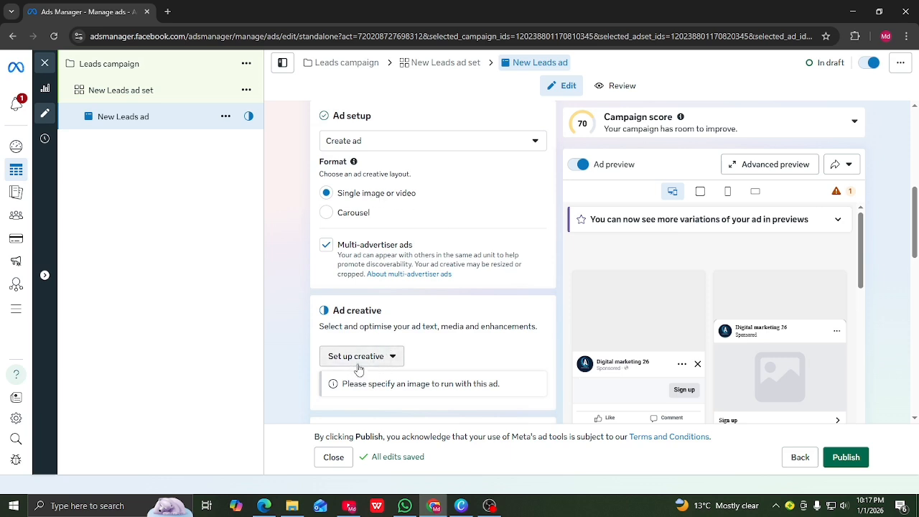
{"action": "left_click", "coordinate": [394, 359]}
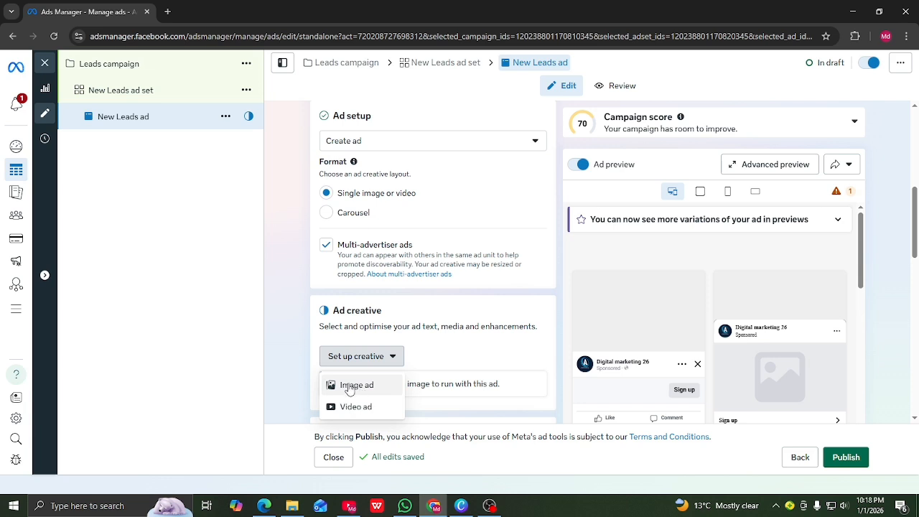
Make it an image ad using the 960×960 Digital Marketing Agency image, then continue to cropping
{"action": "left_click", "coordinate": [349, 387]}
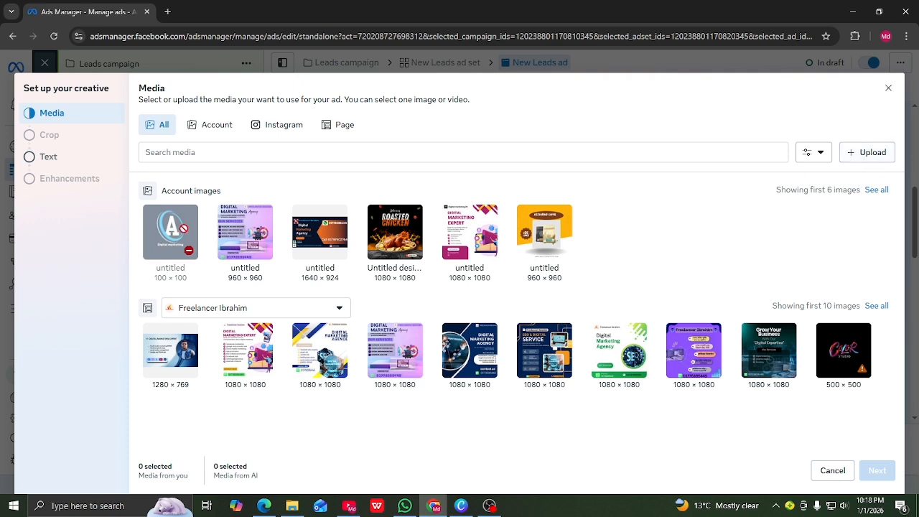
{"action": "left_click", "coordinate": [256, 233]}
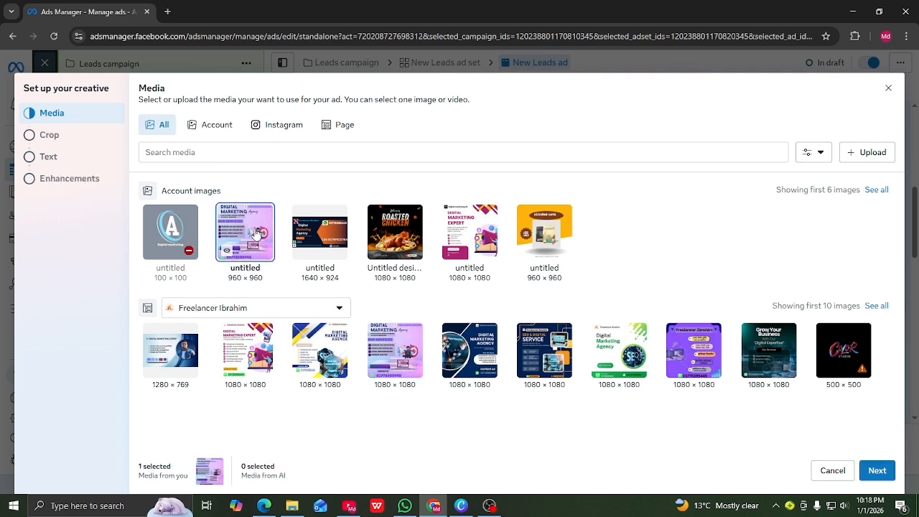
{"action": "left_click", "coordinate": [878, 471]}
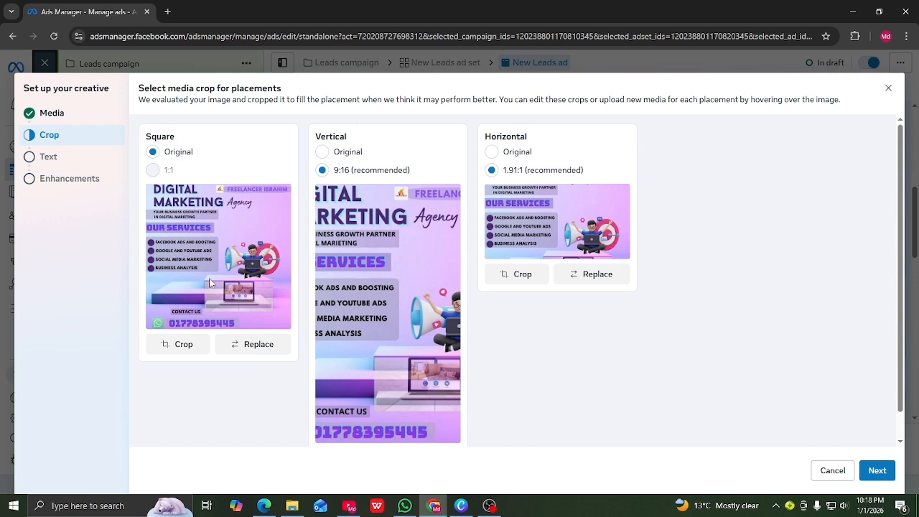
Try the Original and recommended crops, ending with Vertical on Original and Horizontal on 1.91:1
{"action": "left_click", "coordinate": [322, 152]}
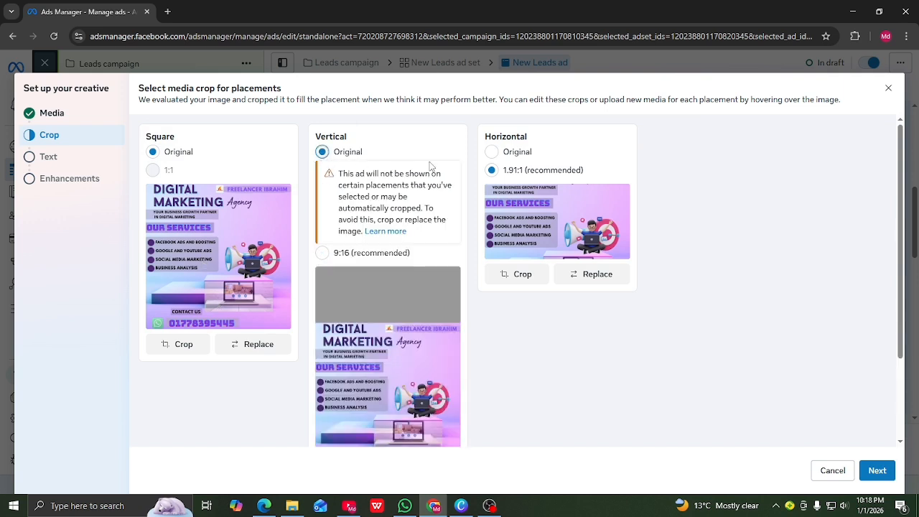
{"action": "left_click", "coordinate": [495, 153]}
{"action": "scroll", "coordinate": [409, 225], "scroll_direction": "down", "scroll_amount": 3}
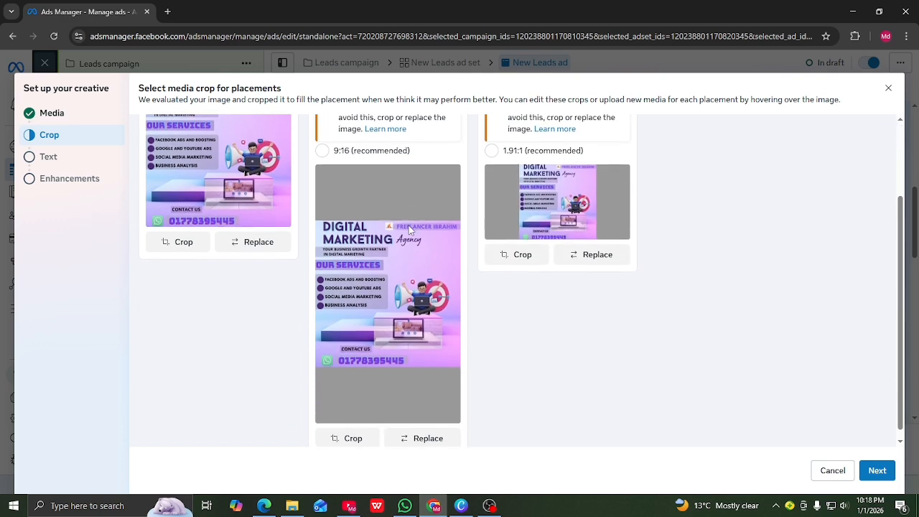
{"action": "scroll", "coordinate": [448, 201], "scroll_direction": "up", "scroll_amount": 3}
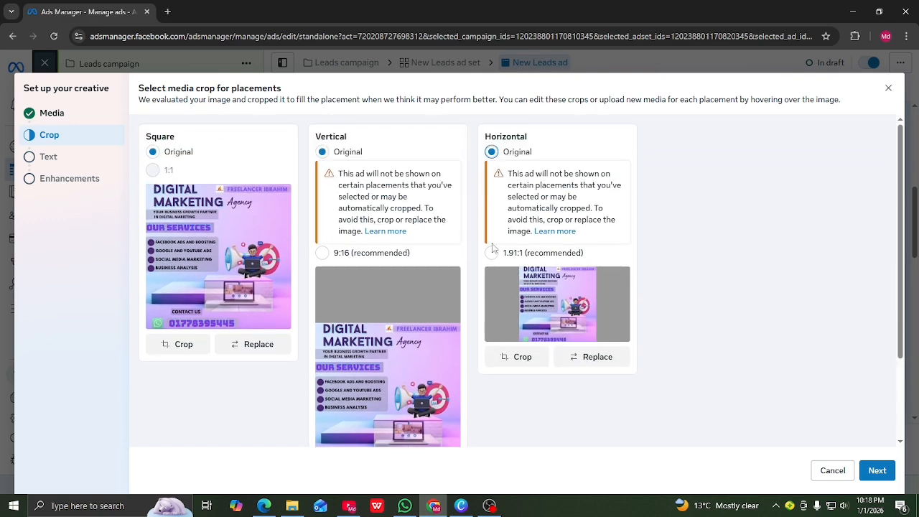
{"action": "left_click", "coordinate": [492, 252]}
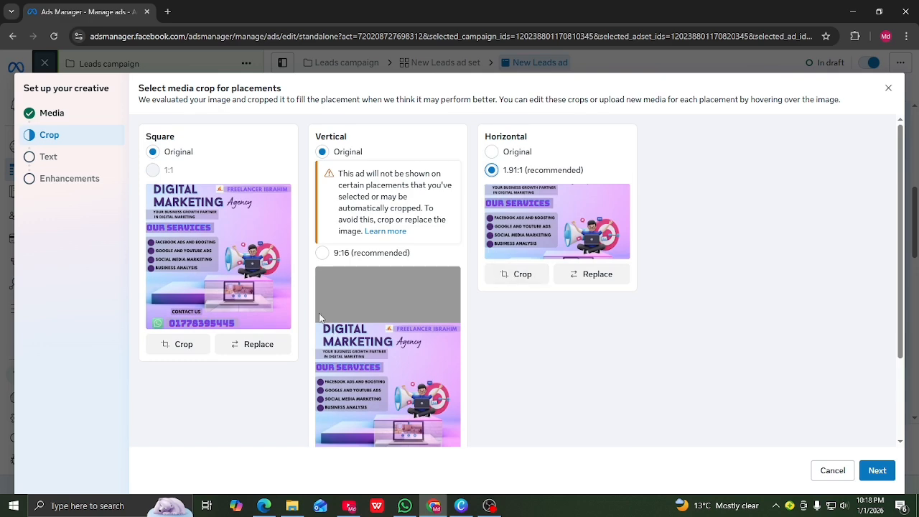
{"action": "left_click", "coordinate": [323, 255]}
{"action": "scroll", "coordinate": [359, 324], "scroll_direction": "down", "scroll_amount": 1}
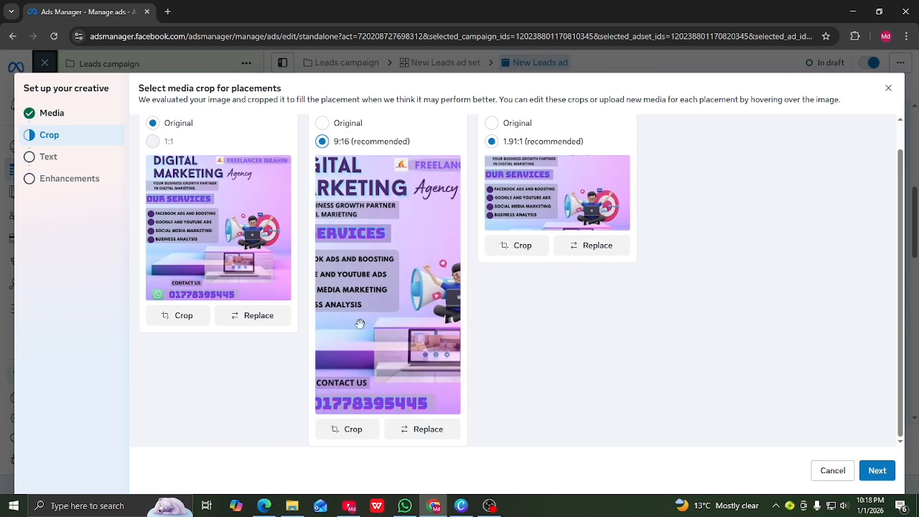
{"action": "scroll", "coordinate": [355, 273], "scroll_direction": "up", "scroll_amount": 1}
{"action": "left_click", "coordinate": [323, 152]}
{"action": "scroll", "coordinate": [403, 301], "scroll_direction": "down", "scroll_amount": 2}
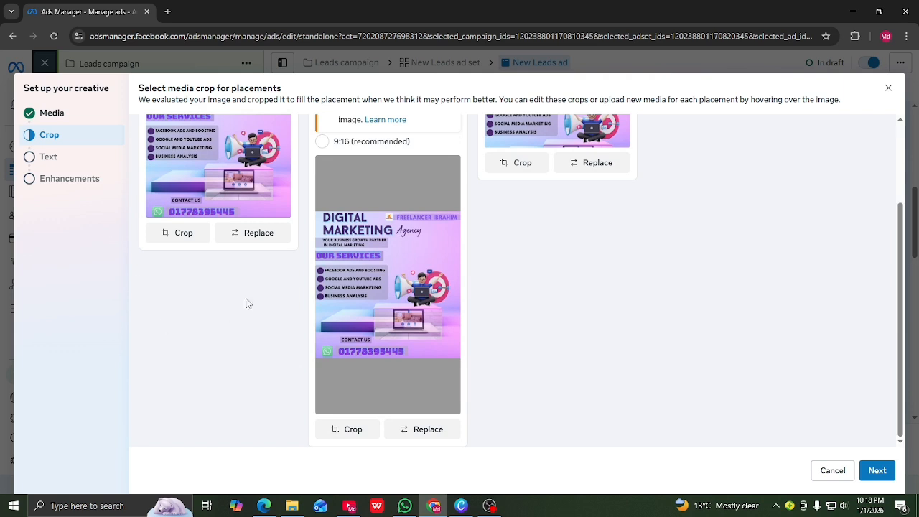
Fill in the ad's primary text, the headline 'education' and a description
{"action": "left_click", "coordinate": [877, 470]}
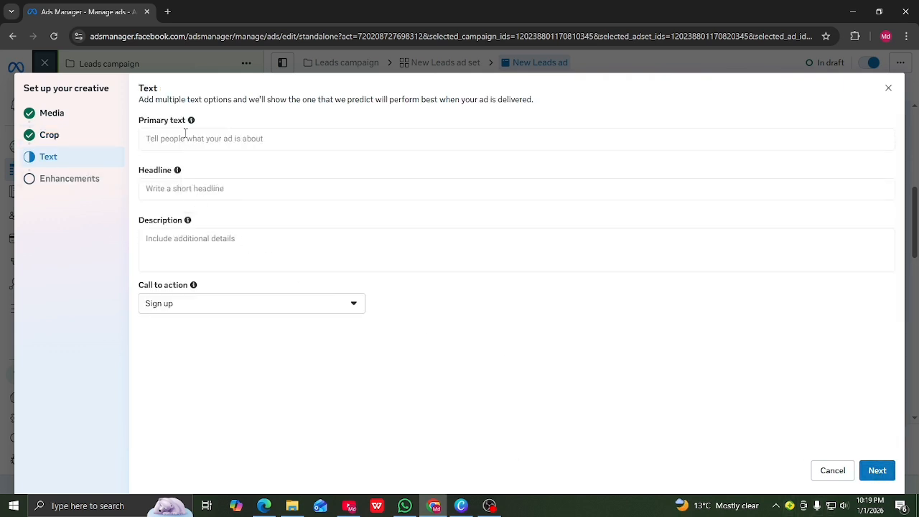
{"action": "left_click", "coordinate": [166, 138]}
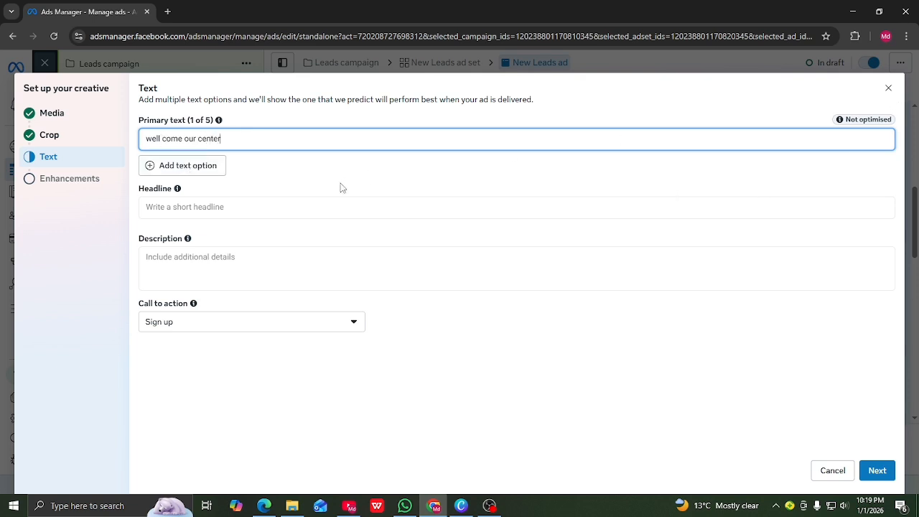
{"action": "left_click", "coordinate": [187, 213]}
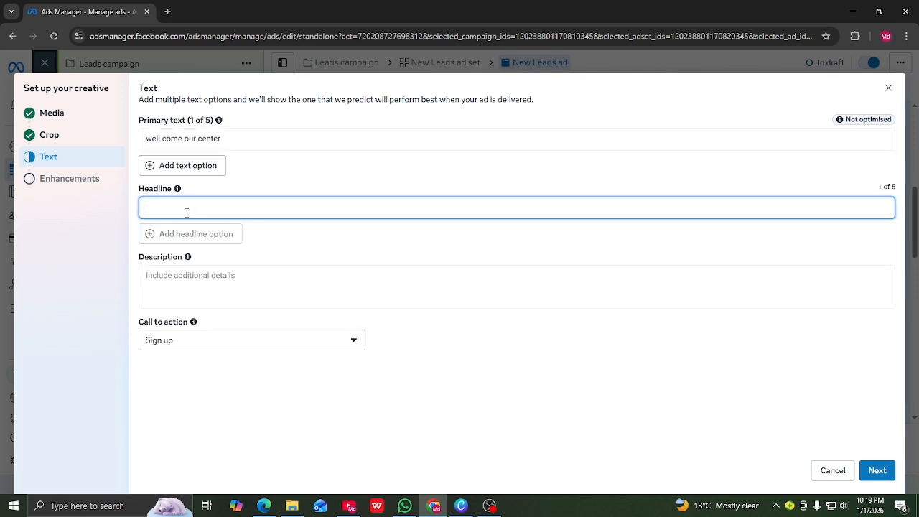
{"action": "type", "text": "efd"}
{"action": "key", "text": "BackSpace"}
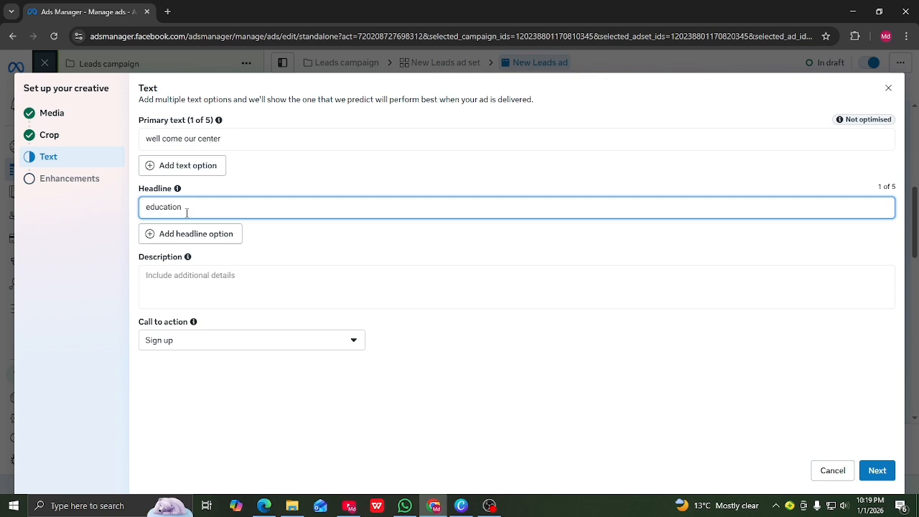
{"action": "left_click", "coordinate": [182, 287]}
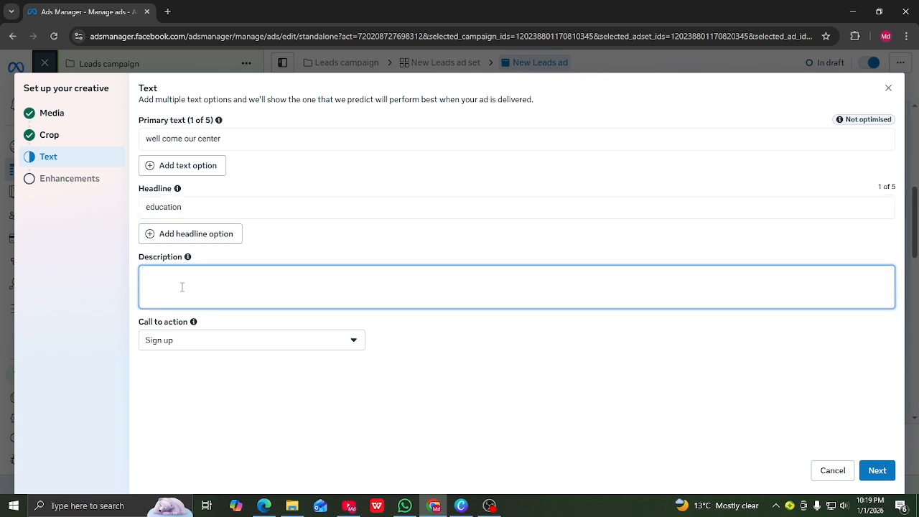
{"action": "type", "text": "hello dear students"}
Set the call to action to Apply now and continue to creative enhancements
{"action": "left_click", "coordinate": [355, 344]}
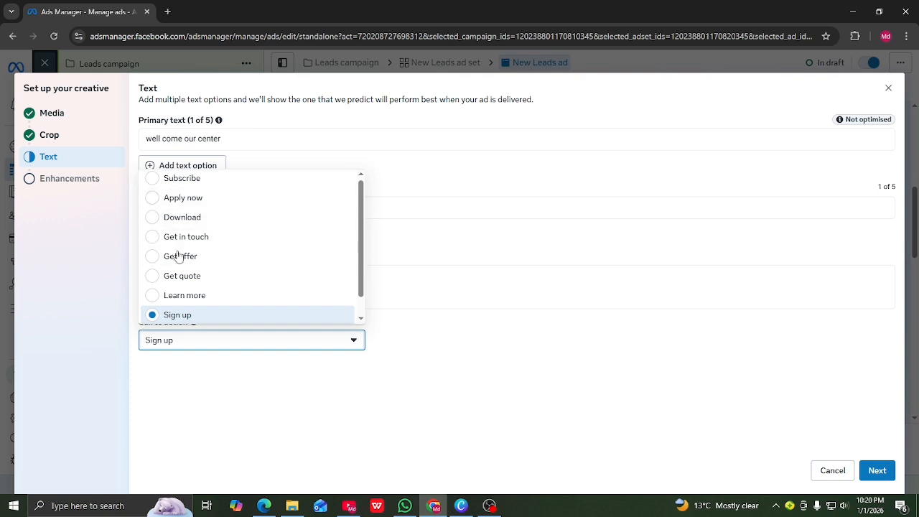
{"action": "scroll", "coordinate": [172, 276], "scroll_direction": "down", "scroll_amount": 1}
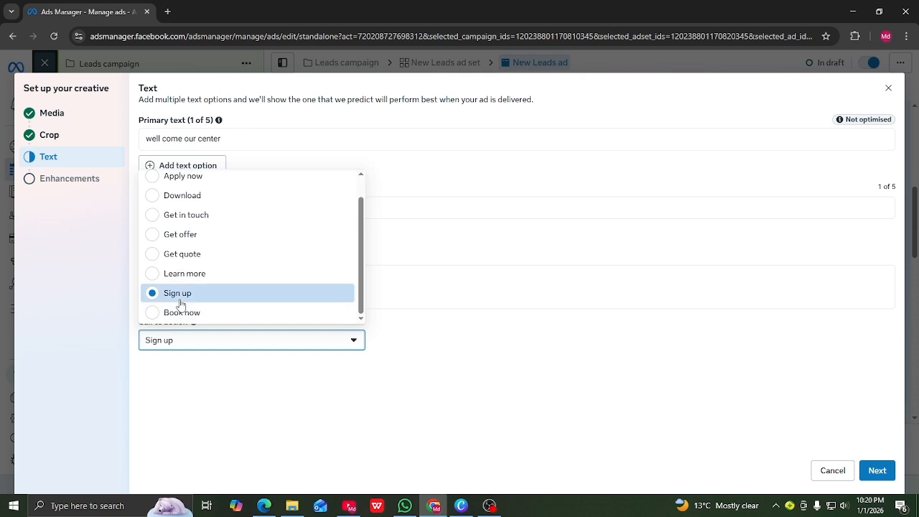
{"action": "scroll", "coordinate": [176, 262], "scroll_direction": "up", "scroll_amount": 1}
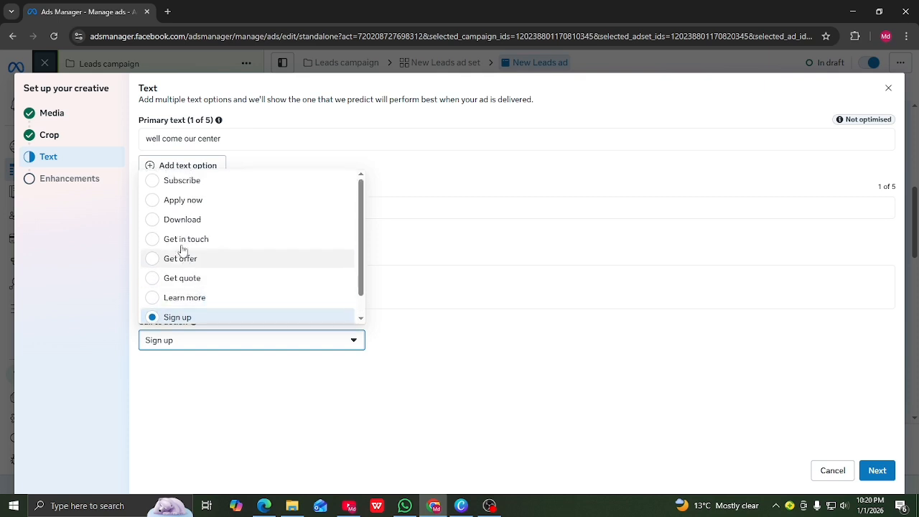
{"action": "left_click", "coordinate": [155, 204]}
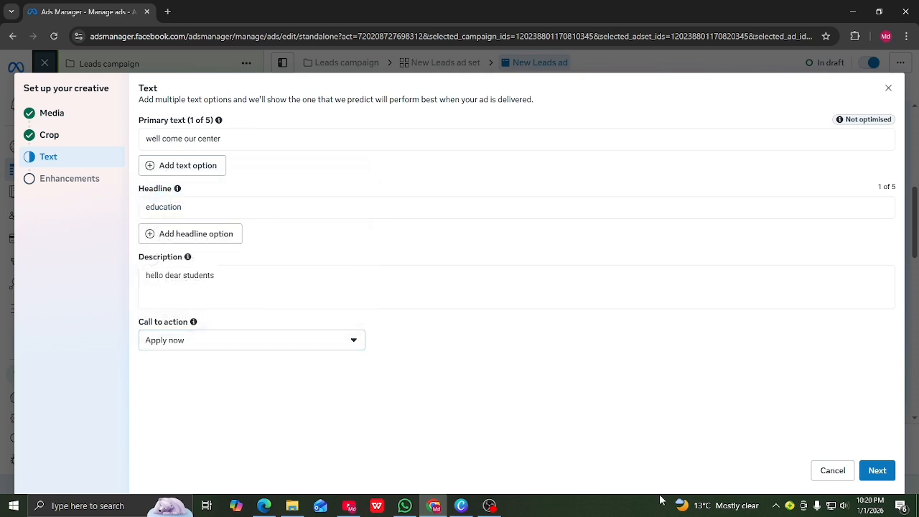
{"action": "left_click", "coordinate": [879, 472]}
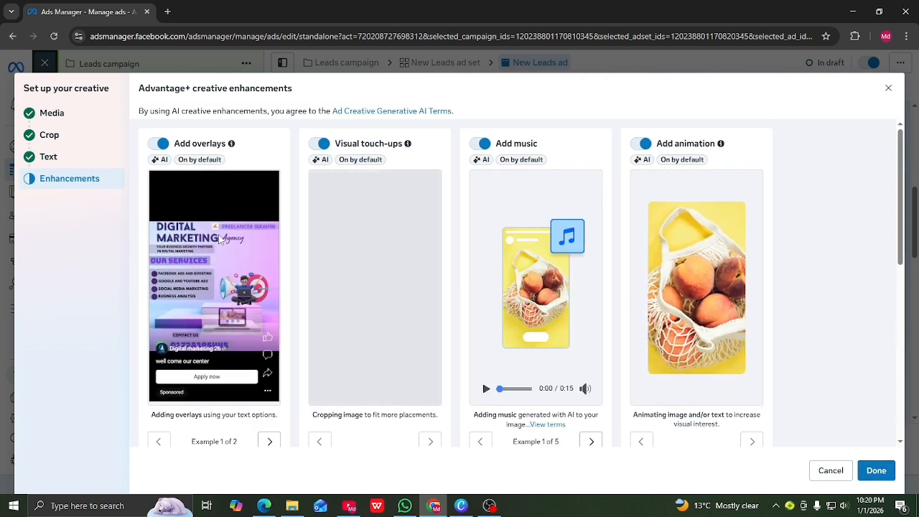
Keep the default Advantage+ creative enhancements and return to the New Leads ad editor
{"action": "scroll", "coordinate": [222, 237], "scroll_direction": "down", "scroll_amount": 2}
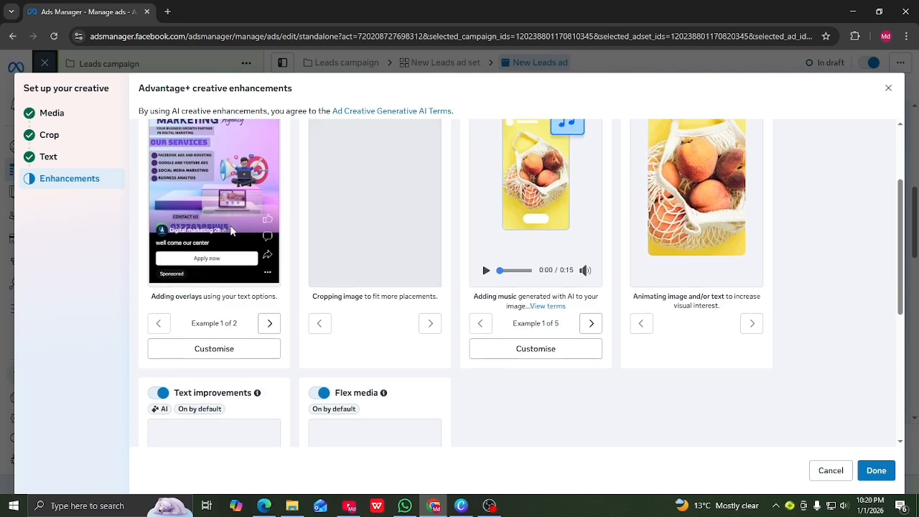
{"action": "scroll", "coordinate": [232, 231], "scroll_direction": "down", "scroll_amount": 5}
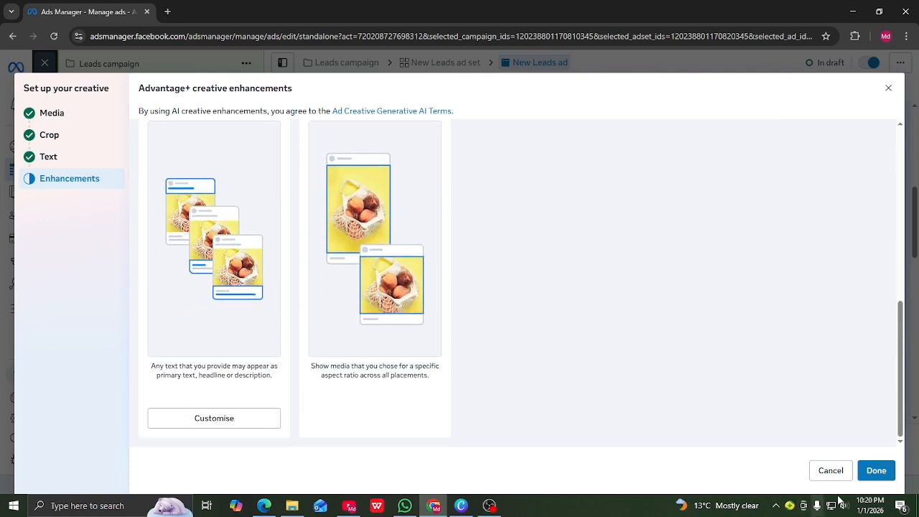
{"action": "left_click", "coordinate": [877, 472]}
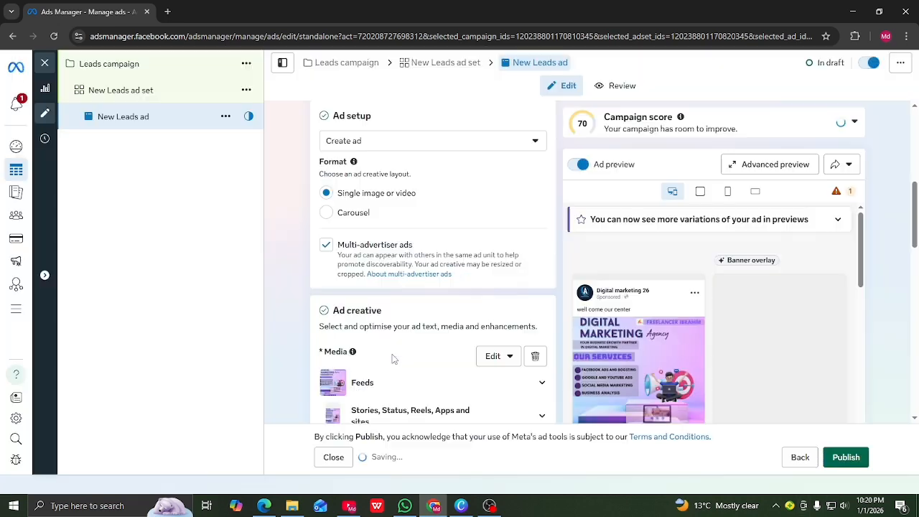
Scroll down to the call-to-action dropdown and switch it to Learn more
{"action": "scroll", "coordinate": [678, 320], "scroll_direction": "down", "scroll_amount": 2}
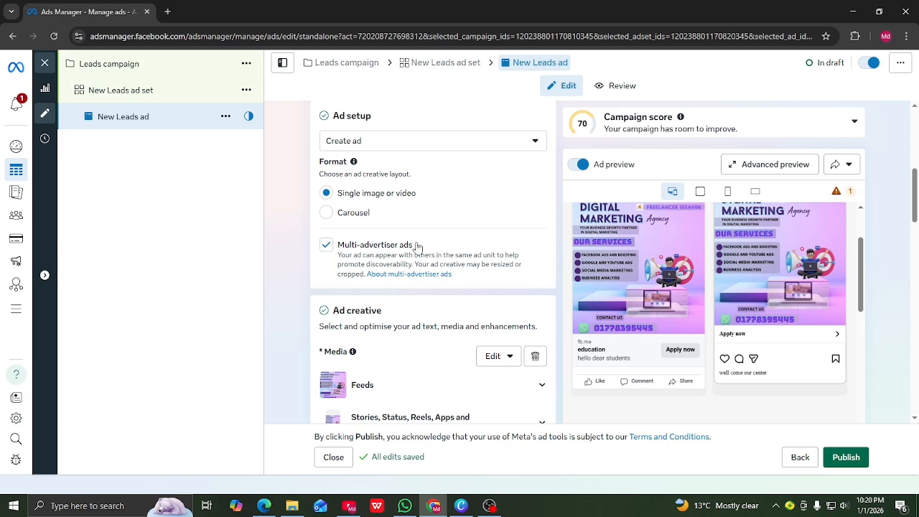
{"action": "scroll", "coordinate": [417, 247], "scroll_direction": "down", "scroll_amount": 5}
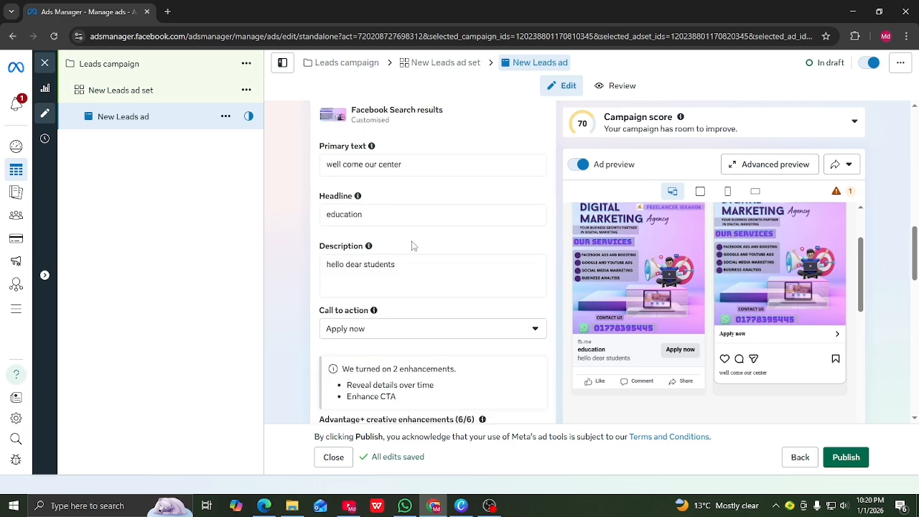
{"action": "scroll", "coordinate": [412, 245], "scroll_direction": "down", "scroll_amount": 3}
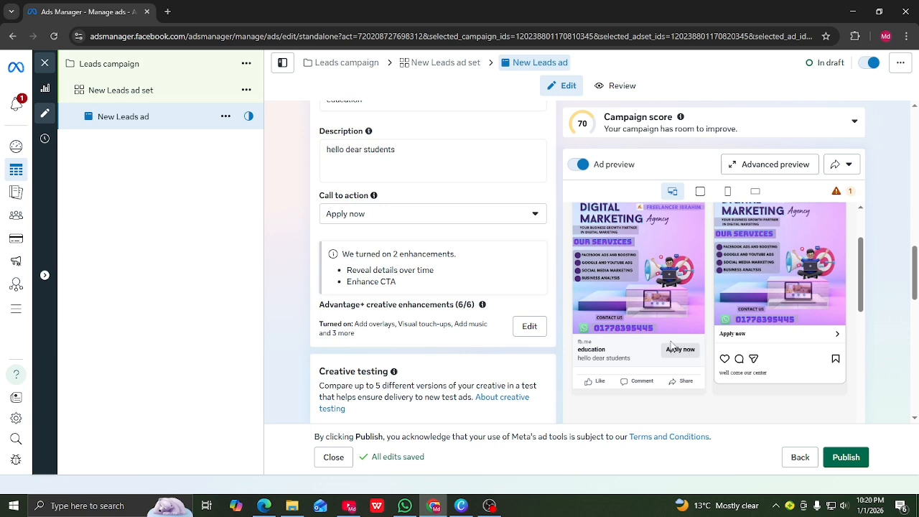
{"action": "left_click", "coordinate": [536, 215]}
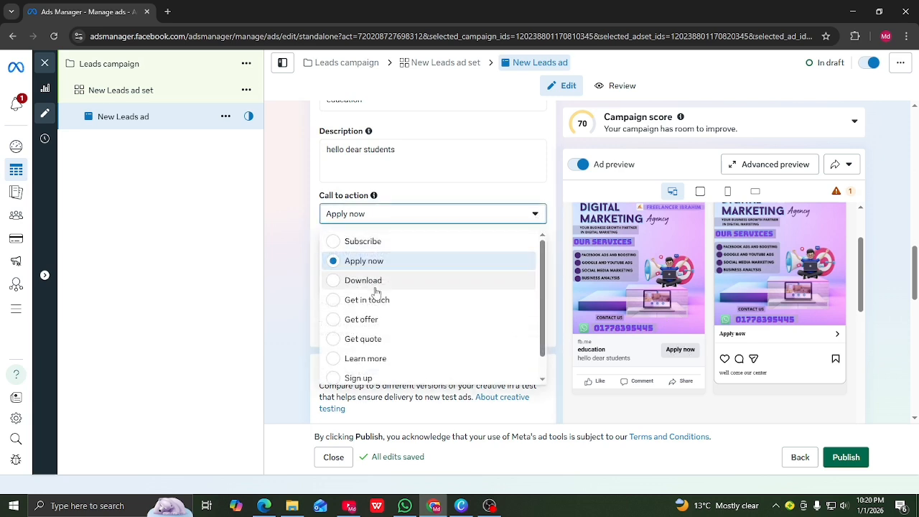
{"action": "scroll", "coordinate": [365, 273], "scroll_direction": "down", "scroll_amount": 1}
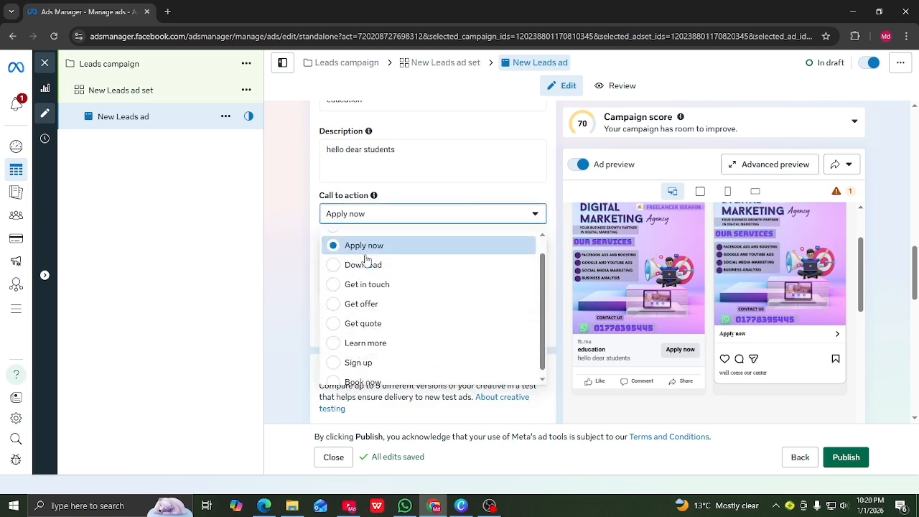
{"action": "left_click", "coordinate": [344, 337]}
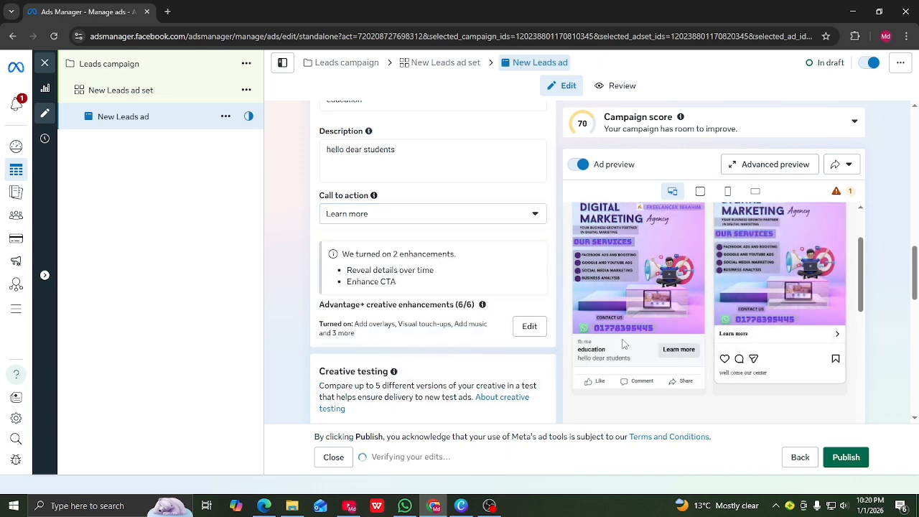
Change the call to action back to Apply now and scroll to Instant Forms and Messenger
{"action": "scroll", "coordinate": [448, 287], "scroll_direction": "down", "scroll_amount": 3}
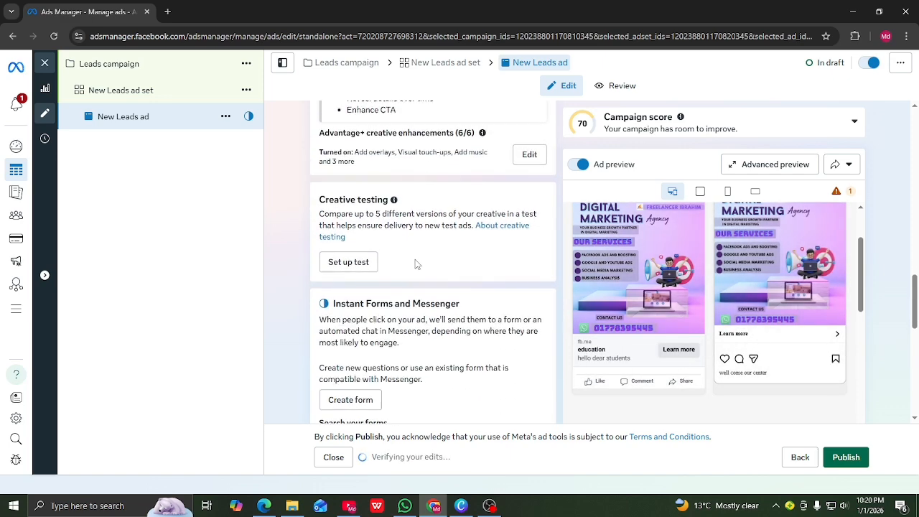
{"action": "scroll", "coordinate": [373, 189], "scroll_direction": "down", "scroll_amount": 3}
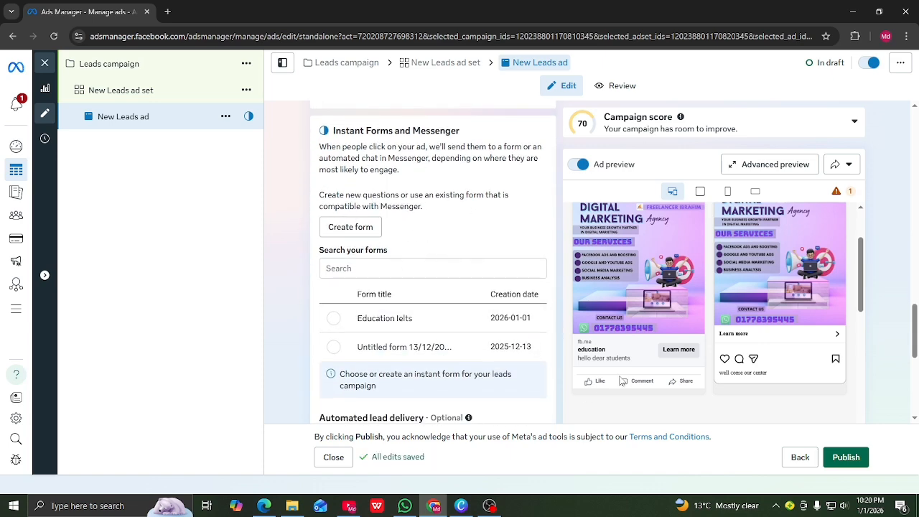
{"action": "scroll", "coordinate": [440, 214], "scroll_direction": "up", "scroll_amount": 7}
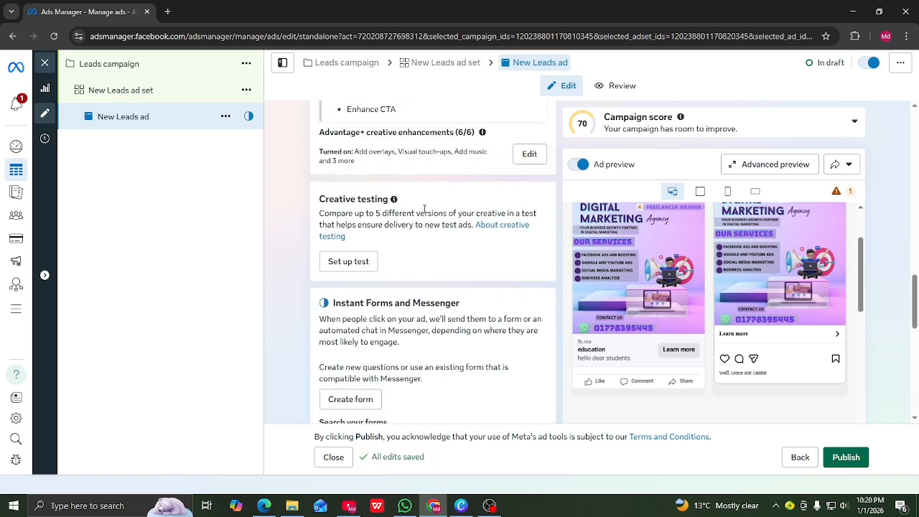
{"action": "left_click", "coordinate": [520, 280]}
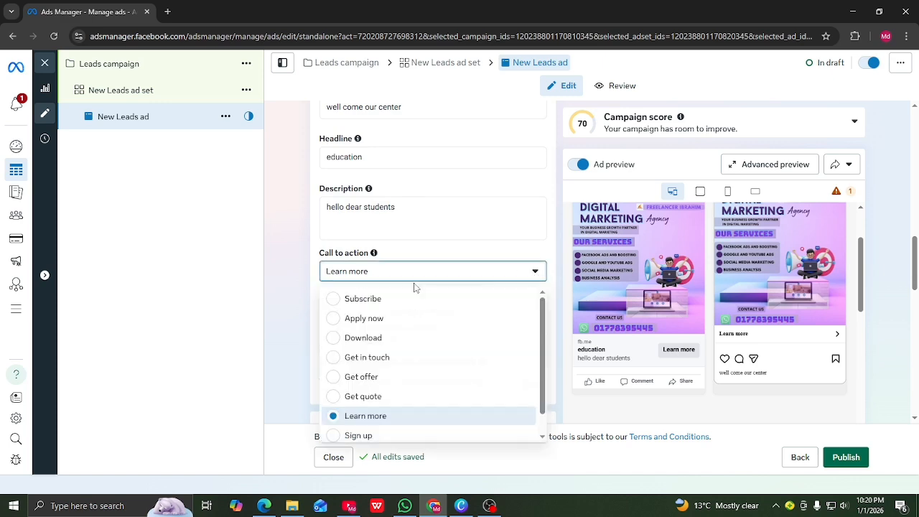
{"action": "left_click", "coordinate": [400, 320]}
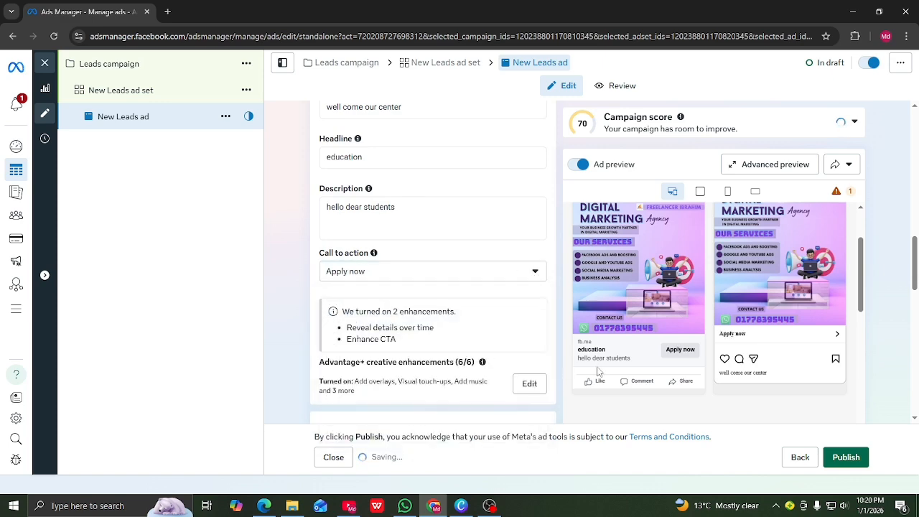
{"action": "scroll", "coordinate": [404, 325], "scroll_direction": "down", "scroll_amount": 4}
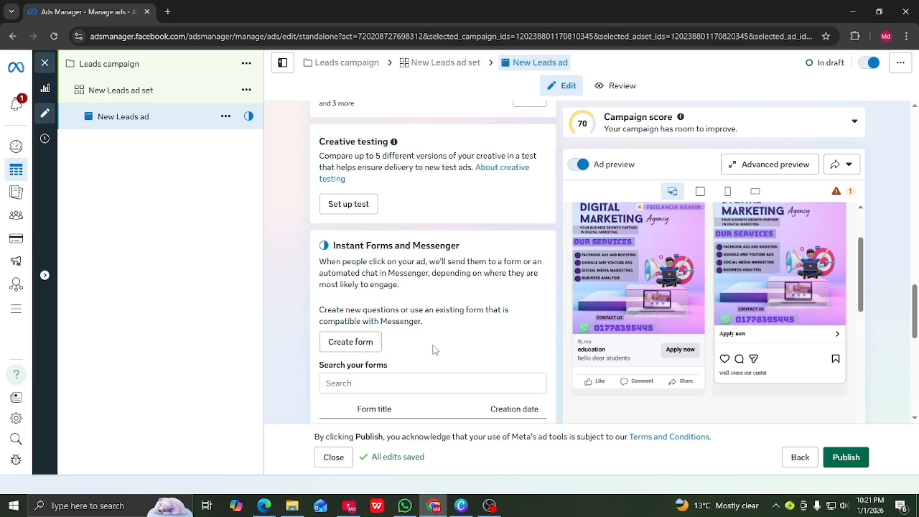
Create a new instant form named Education with Manual flexible form delivery
{"action": "left_click", "coordinate": [360, 344]}
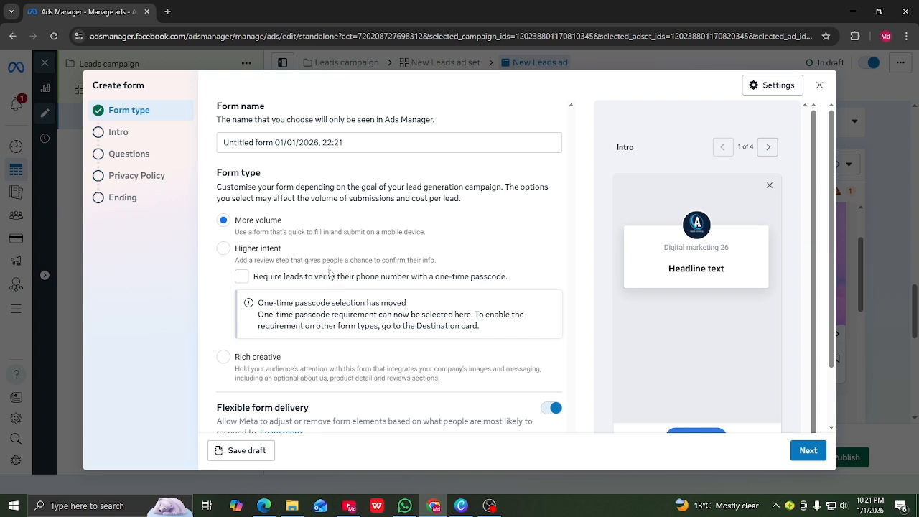
{"action": "left_click", "coordinate": [349, 141]}
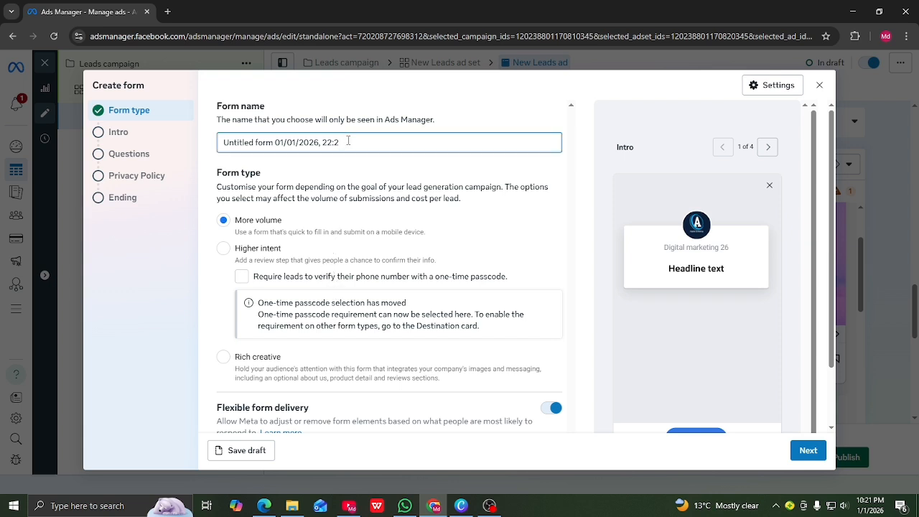
{"action": "key", "text": "BackSpace"}
{"action": "key", "text": "BackSpace"}
{"action": "key", "text": "BackSpace"}
{"action": "key", "text": "BackSpace"}
{"action": "key", "text": "BackSpace"}
{"action": "key", "text": "BackSpace"}
{"action": "key", "text": "BackSpace"}
{"action": "key", "text": "BackSpace"}
{"action": "key", "text": "BackSpace"}
{"action": "key", "text": "BackSpace"}
{"action": "key", "text": "BackSpace"}
{"action": "key", "text": "BackSpace"}
{"action": "key", "text": "BackSpace"}
{"action": "key", "text": "BackSpace"}
{"action": "key", "text": "BackSpace"}
{"action": "key", "text": "BackSpace"}
{"action": "key", "text": "BackSpace"}
{"action": "key", "text": "BackSpace"}
{"action": "key", "text": "BackSpace"}
{"action": "key", "text": "BackSpace"}
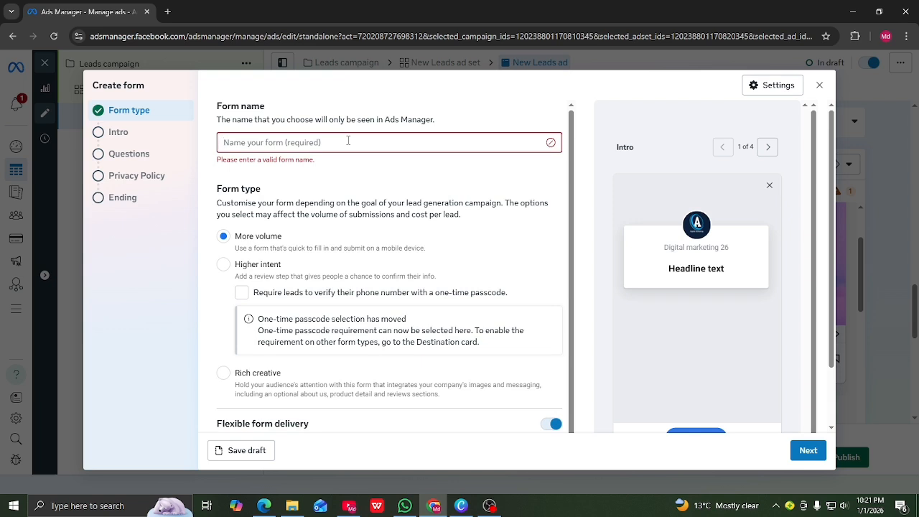
{"action": "type", "text": "D"}
{"action": "key", "text": "BackSpace"}
{"action": "type", "text": "Edu"}
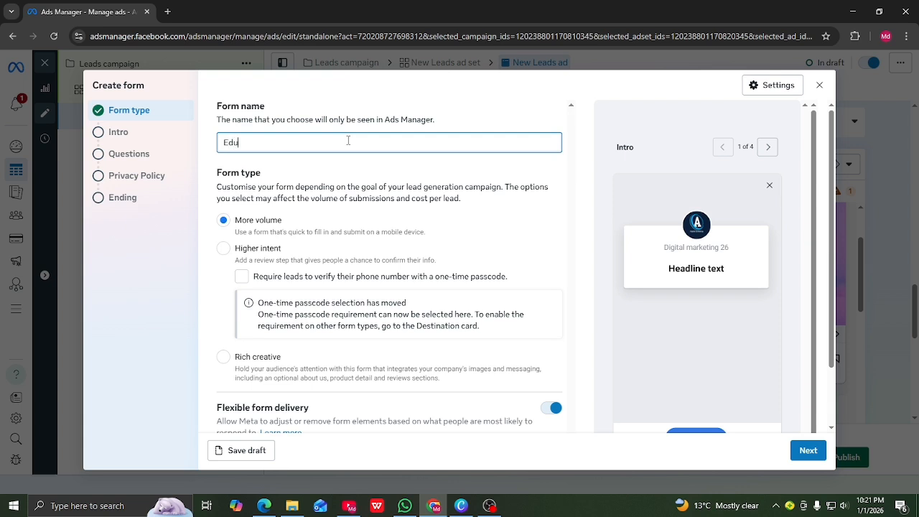
{"action": "type", "text": "cation"}
{"action": "scroll", "coordinate": [256, 204], "scroll_direction": "down", "scroll_amount": 1}
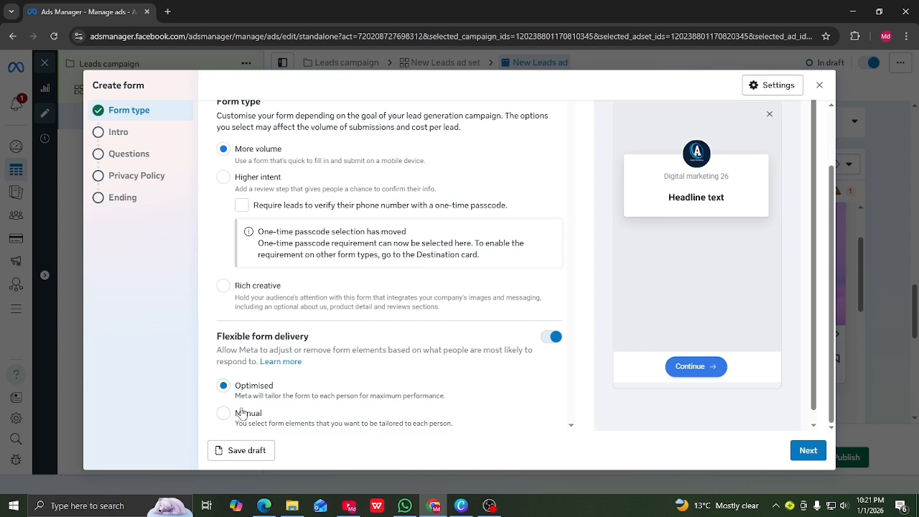
{"action": "left_click", "coordinate": [225, 415]}
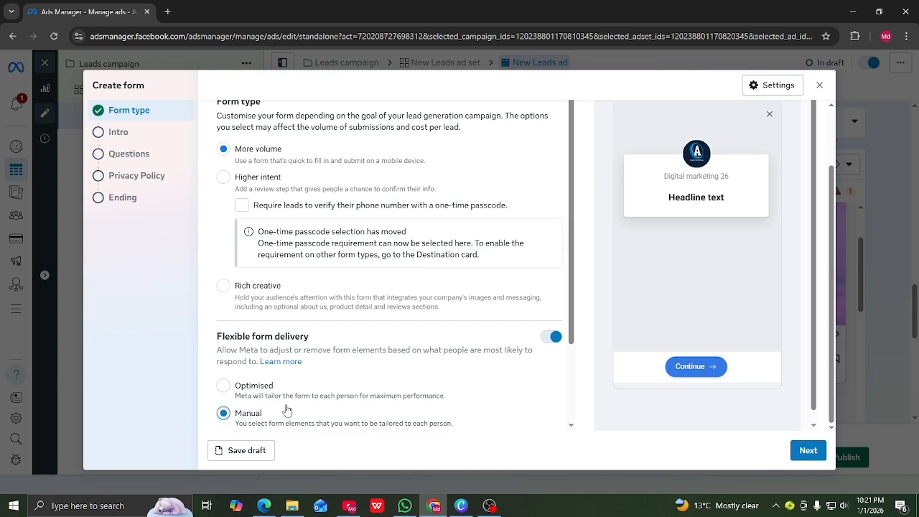
Enter the greeting headline 'filap your from' in the form's Intro step
{"action": "left_click", "coordinate": [809, 452]}
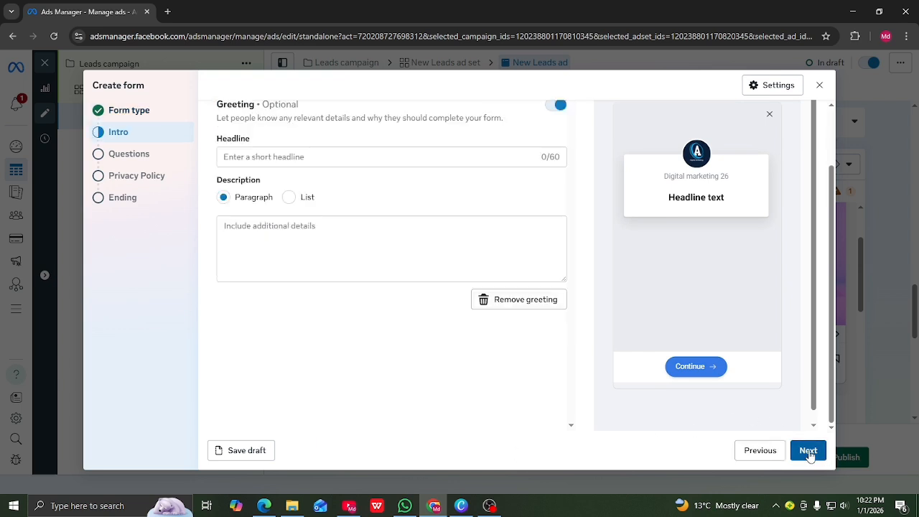
{"action": "scroll", "coordinate": [297, 180], "scroll_direction": "up", "scroll_amount": 1}
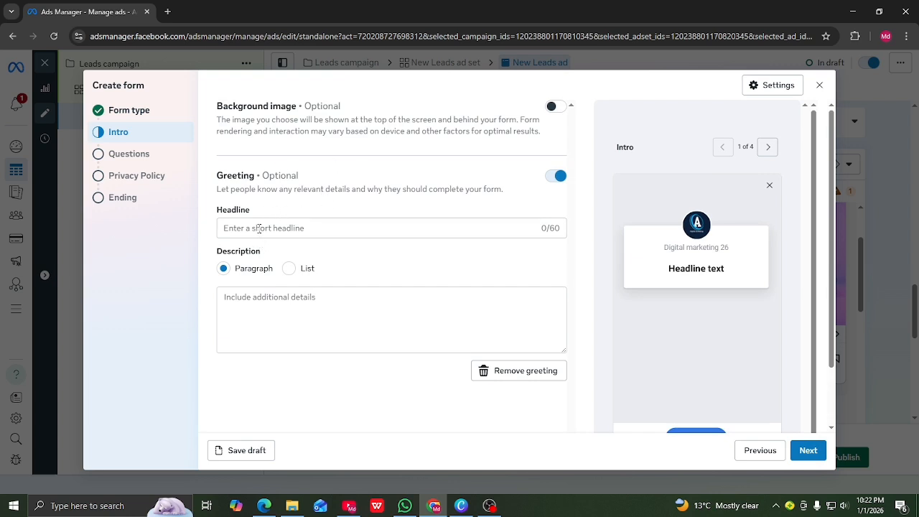
{"action": "left_click", "coordinate": [259, 228]}
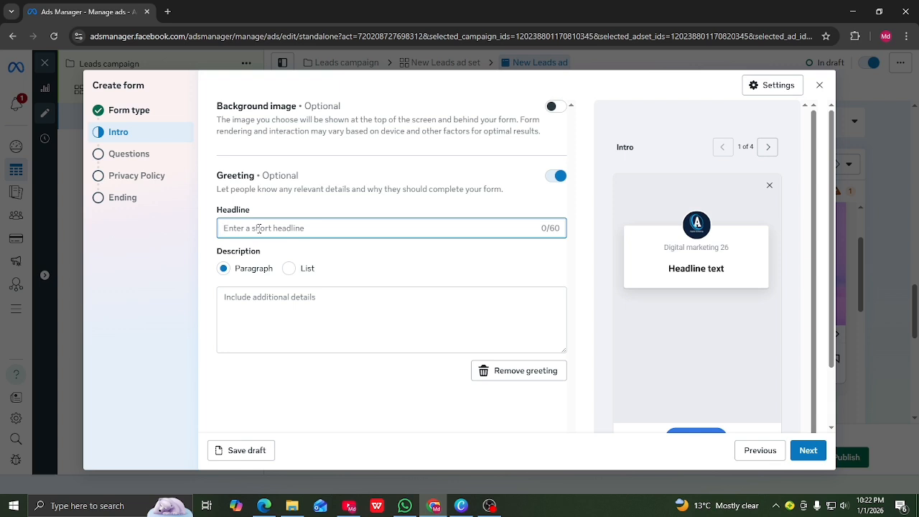
{"action": "type", "text": "filap"}
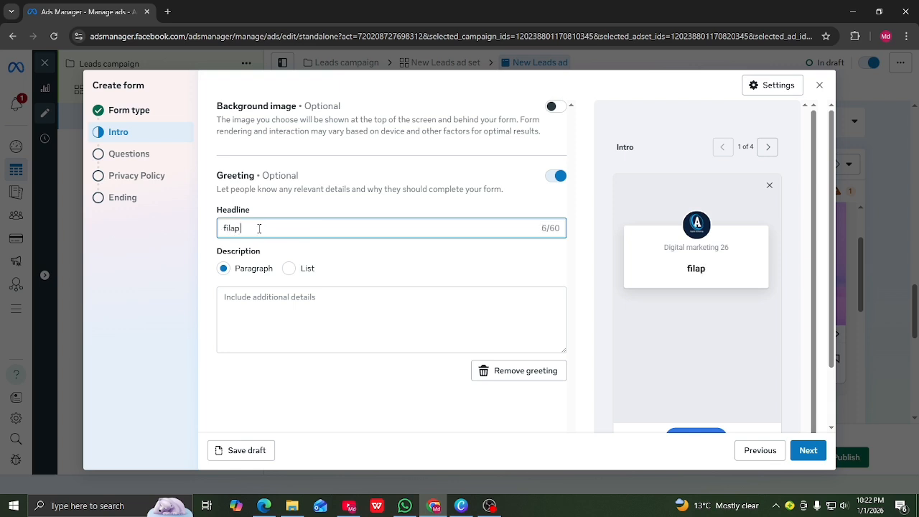
{"action": "type", "text": " your fo"}
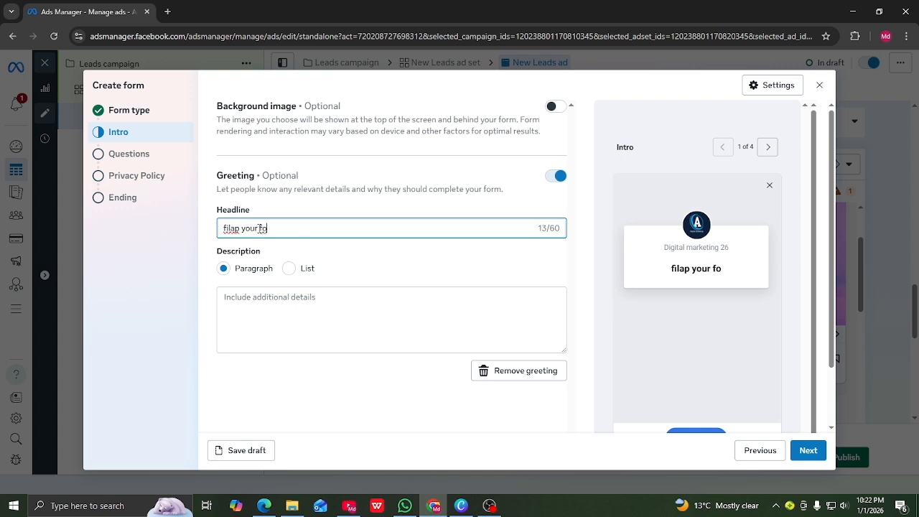
{"action": "key", "text": "BackSpace"}
{"action": "type", "text": "rom"}
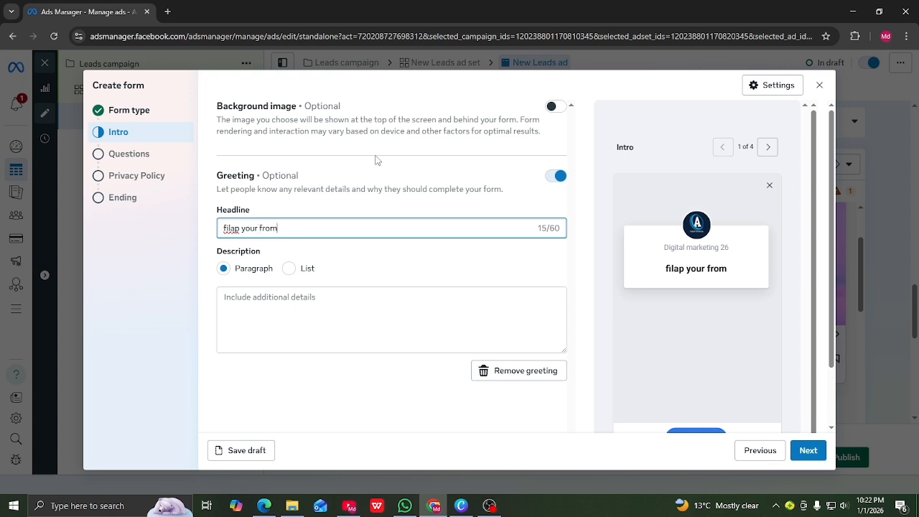
Give the greeting a Paragraph description 'hi' and continue to the Questions step
{"action": "left_click", "coordinate": [290, 272]}
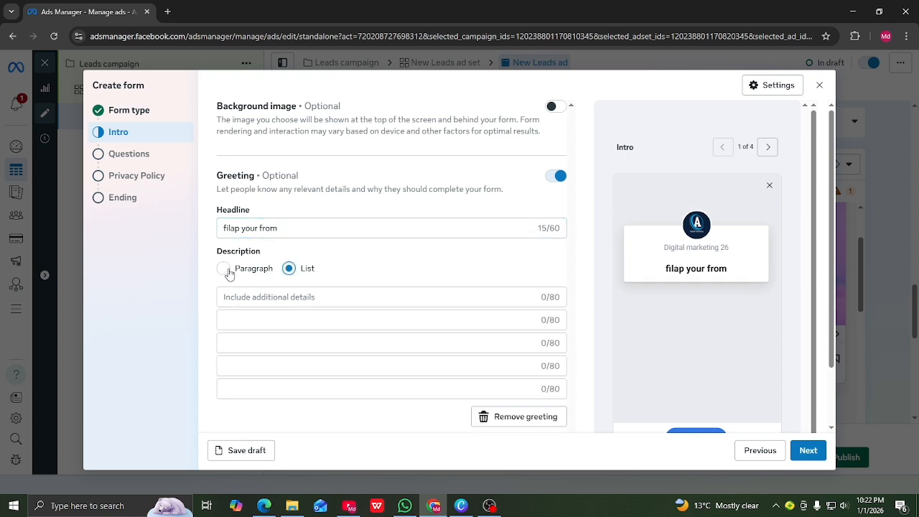
{"action": "left_click", "coordinate": [225, 270]}
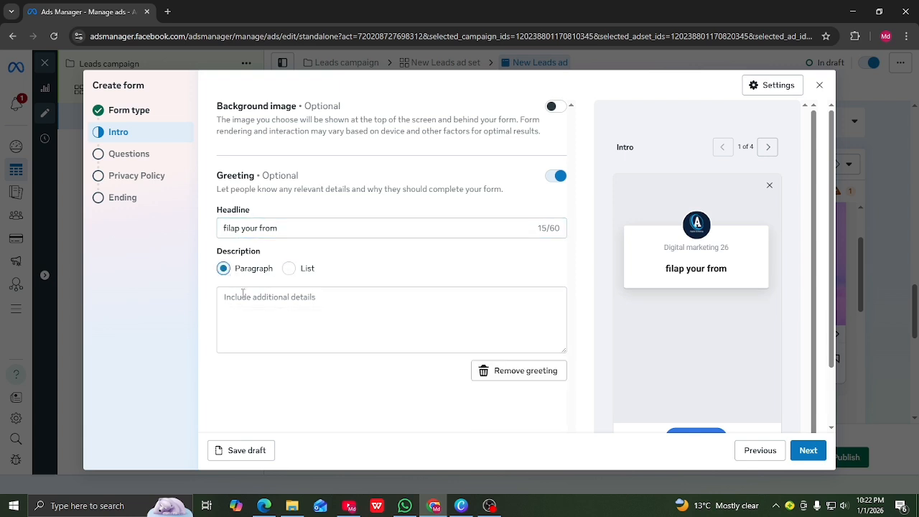
{"action": "left_click", "coordinate": [245, 299]}
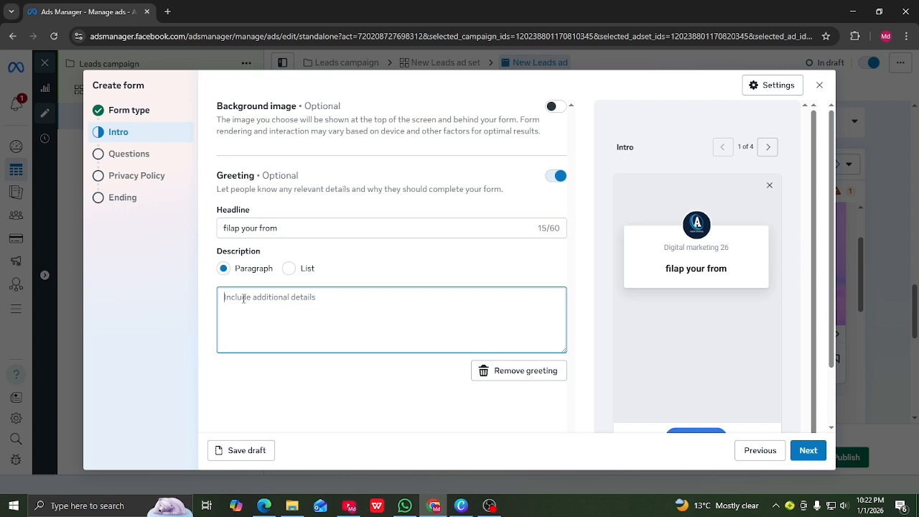
{"action": "type", "text": "hi"}
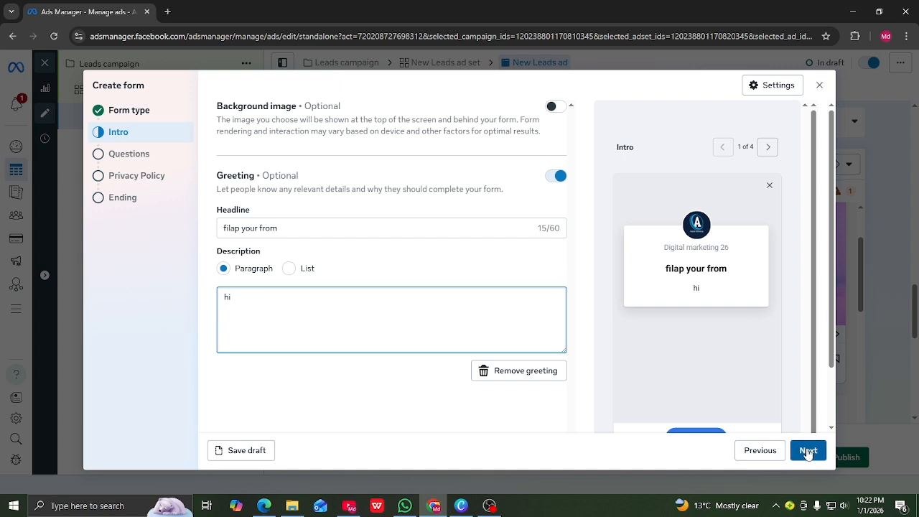
{"action": "key", "text": "BackSpace"}
{"action": "key", "text": "BackSpace"}
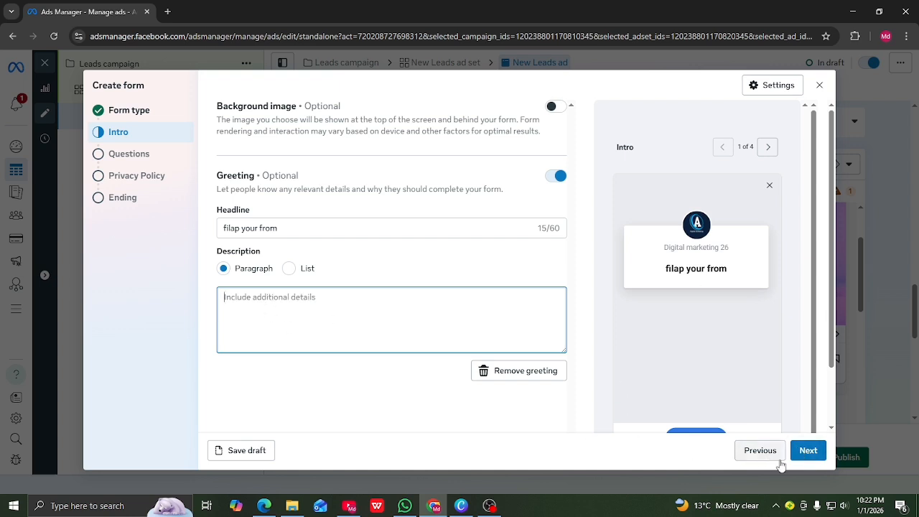
{"action": "left_click", "coordinate": [808, 451]}
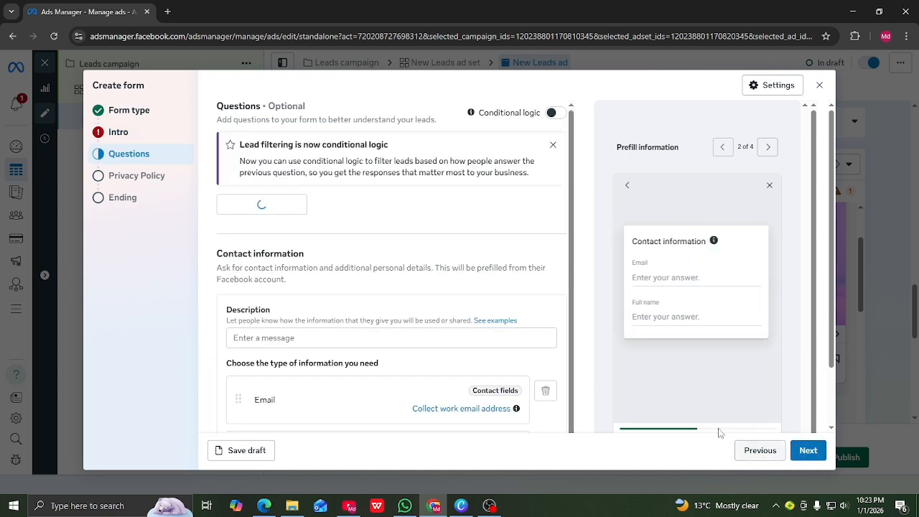
{"action": "left_click", "coordinate": [132, 136]}
{"action": "left_click", "coordinate": [259, 333]}
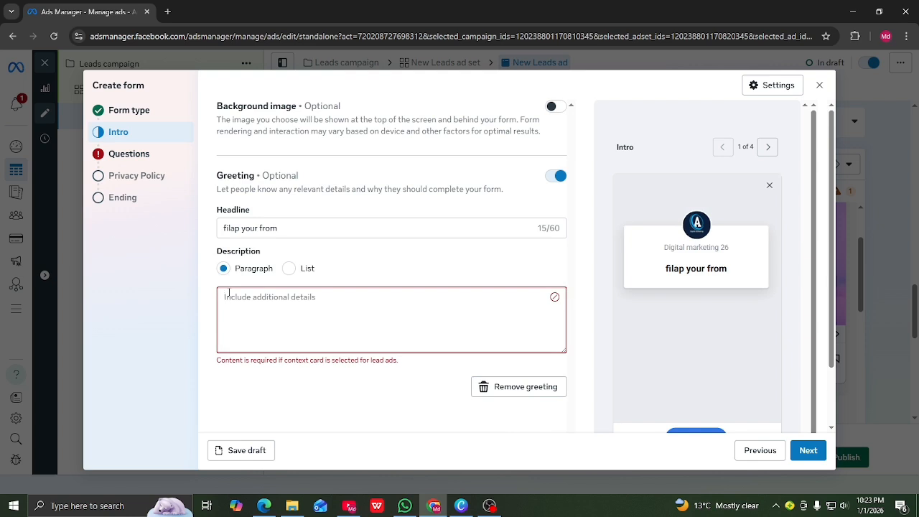
{"action": "type", "text": "hi"}
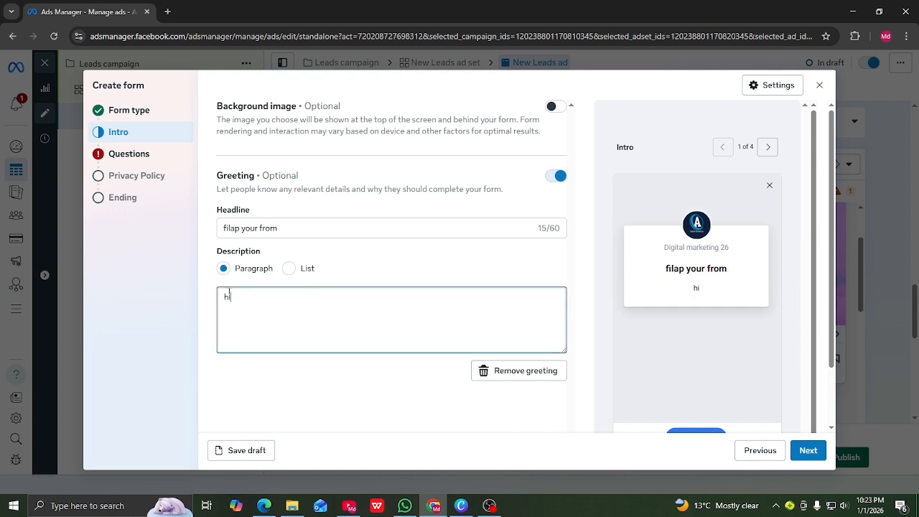
{"action": "left_click", "coordinate": [807, 450]}
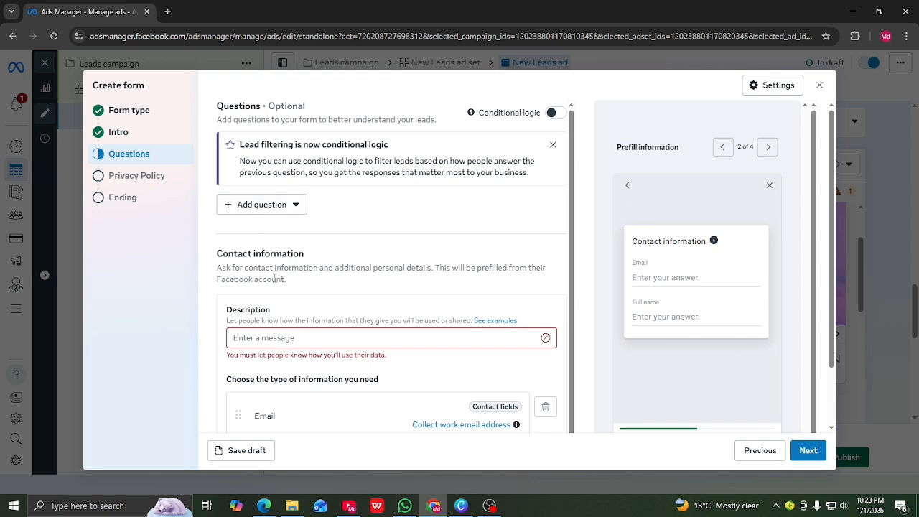
Add the contact information description 'well come my center' and scroll to the Email and Full name rows
{"action": "left_click", "coordinate": [262, 337]}
{"action": "type", "text": "well"}
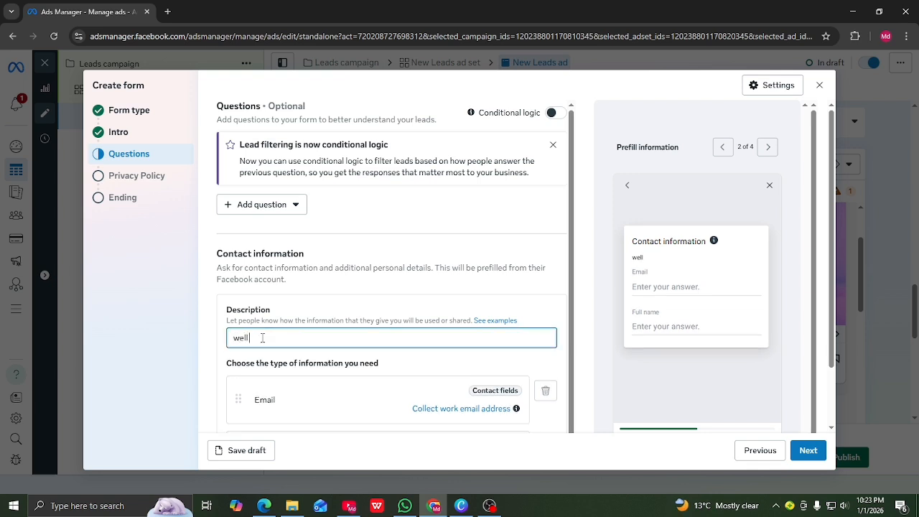
{"action": "type", "text": " come my center"}
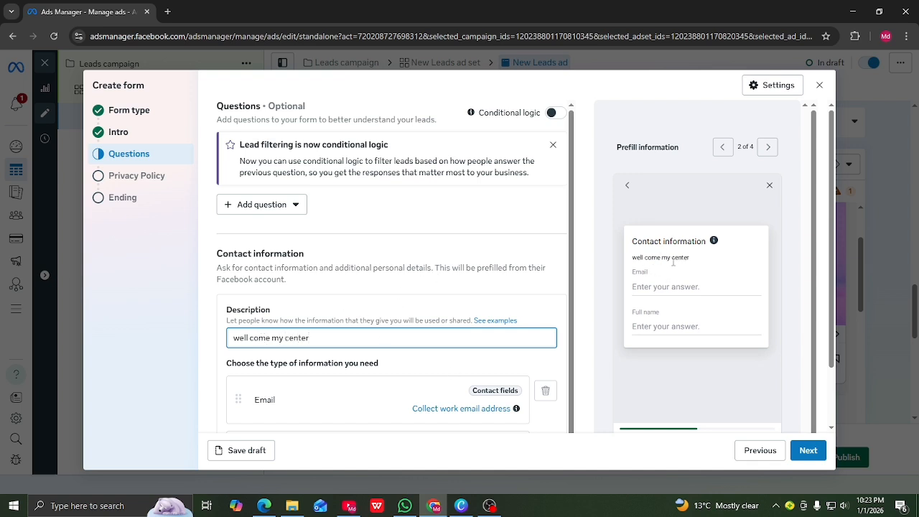
{"action": "scroll", "coordinate": [461, 301], "scroll_direction": "down", "scroll_amount": 1}
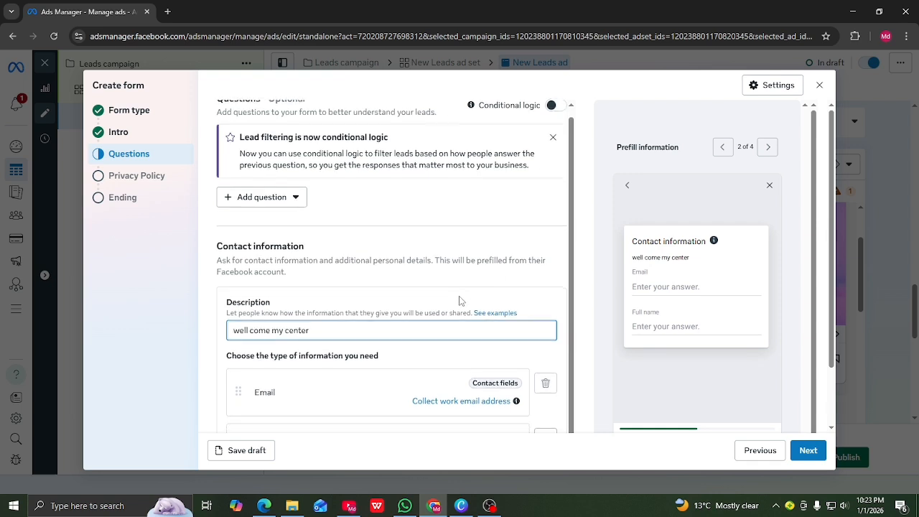
{"action": "scroll", "coordinate": [460, 300], "scroll_direction": "down", "scroll_amount": 2}
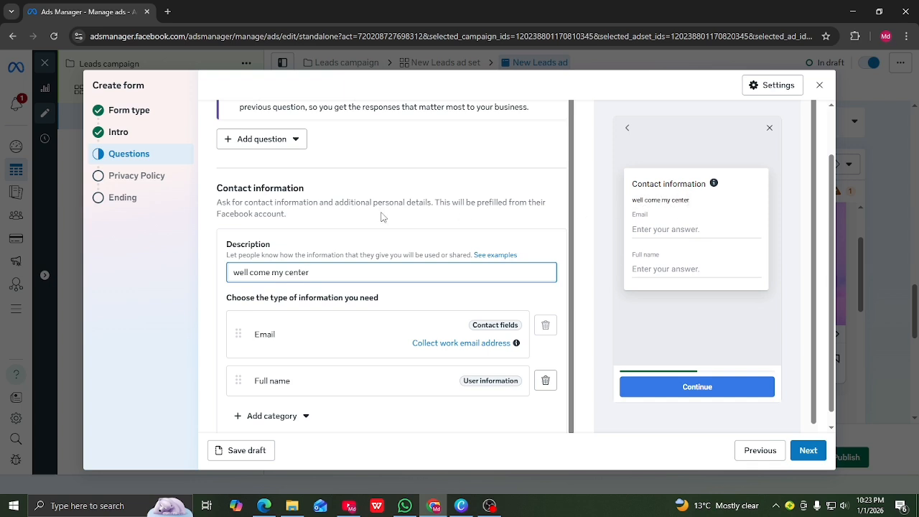
{"action": "scroll", "coordinate": [302, 316], "scroll_direction": "down", "scroll_amount": 1}
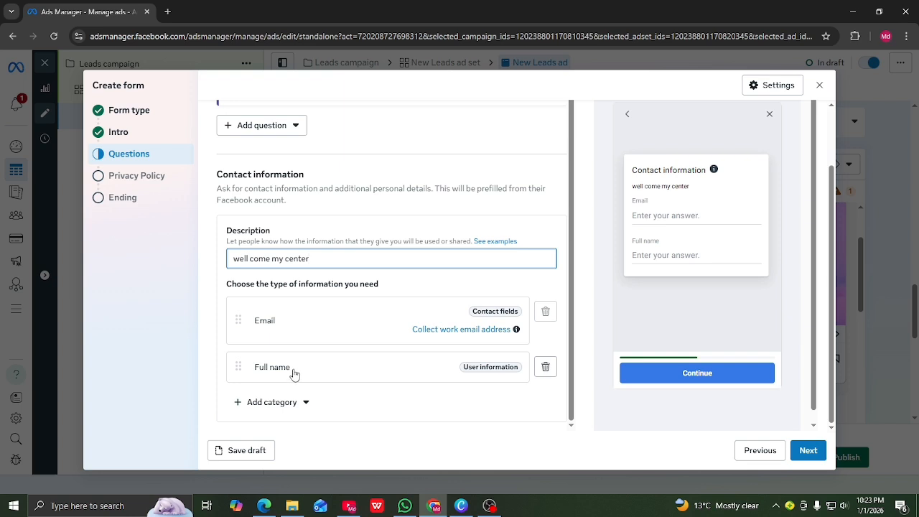
Remove the Full name row, then add Full name and Phone number fields
{"action": "left_click", "coordinate": [545, 368]}
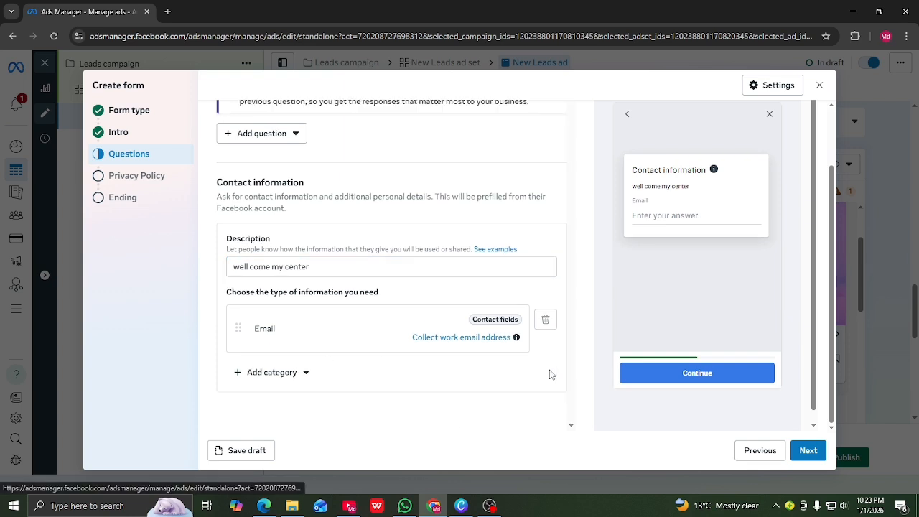
{"action": "left_click", "coordinate": [242, 375]}
{"action": "mouse_move", "coordinate": [285, 257]}
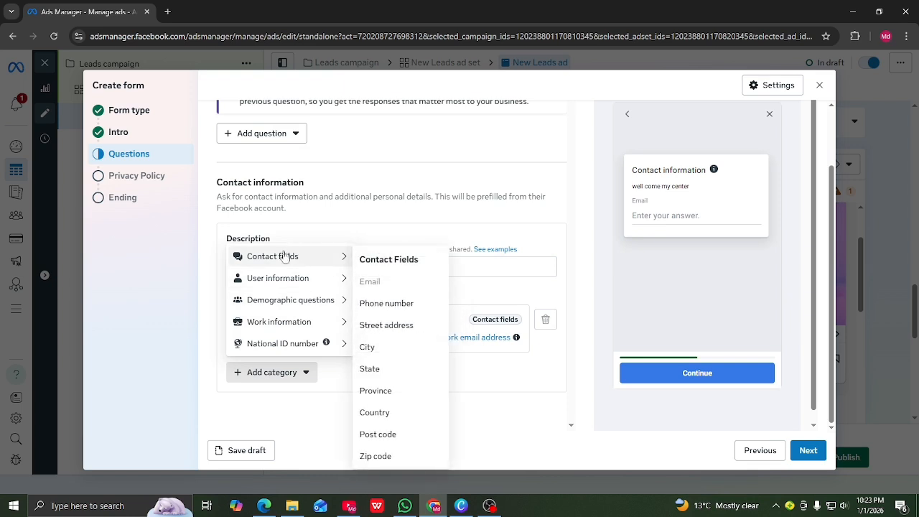
{"action": "mouse_move", "coordinate": [297, 277]}
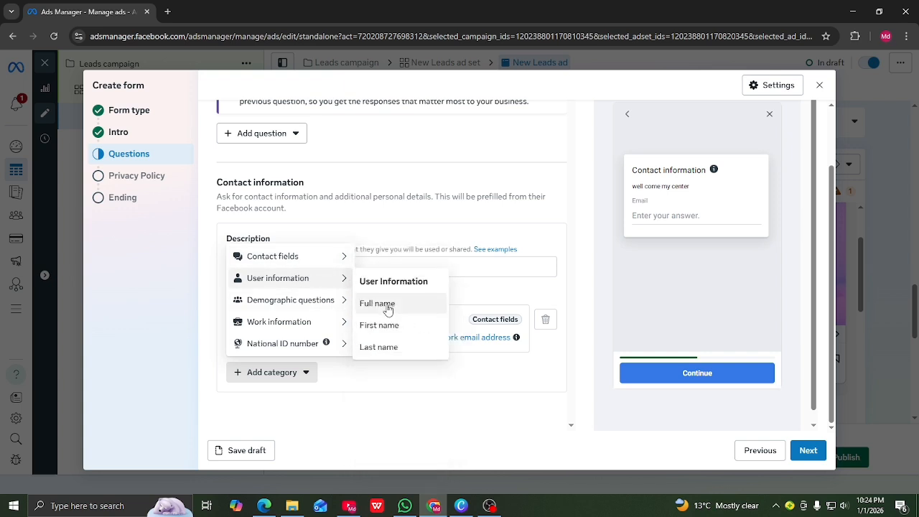
{"action": "left_click", "coordinate": [387, 309]}
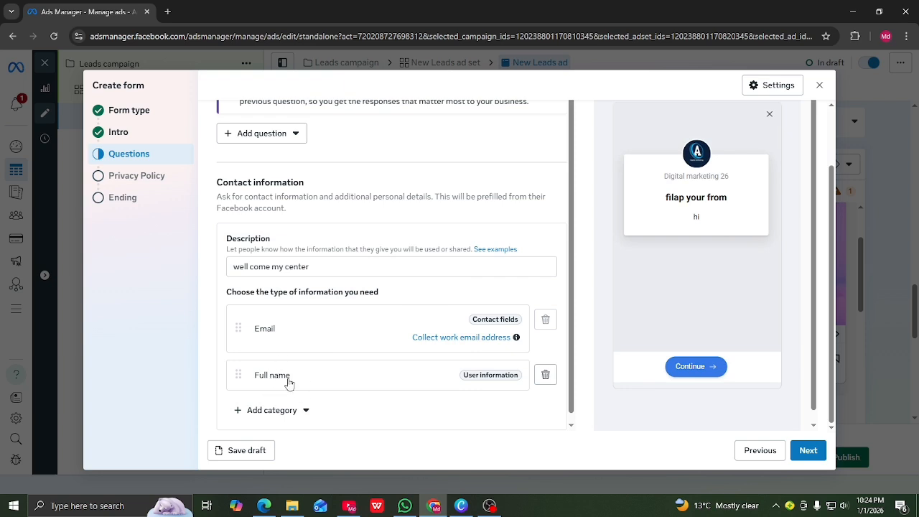
{"action": "left_click", "coordinate": [304, 410]}
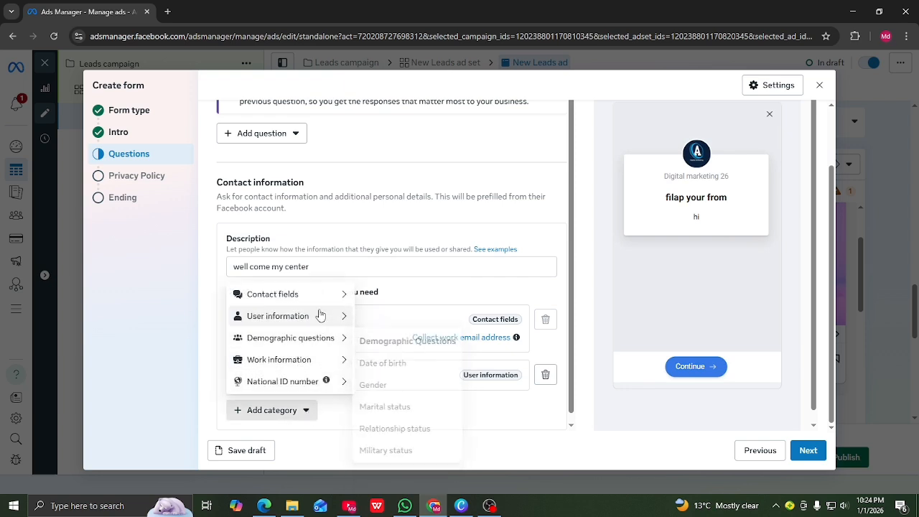
{"action": "mouse_move", "coordinate": [343, 296]}
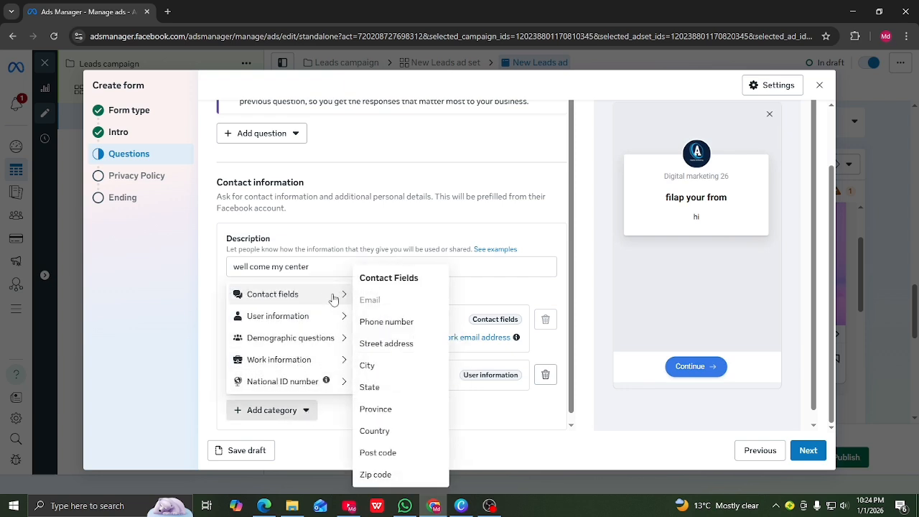
{"action": "left_click", "coordinate": [393, 327]}
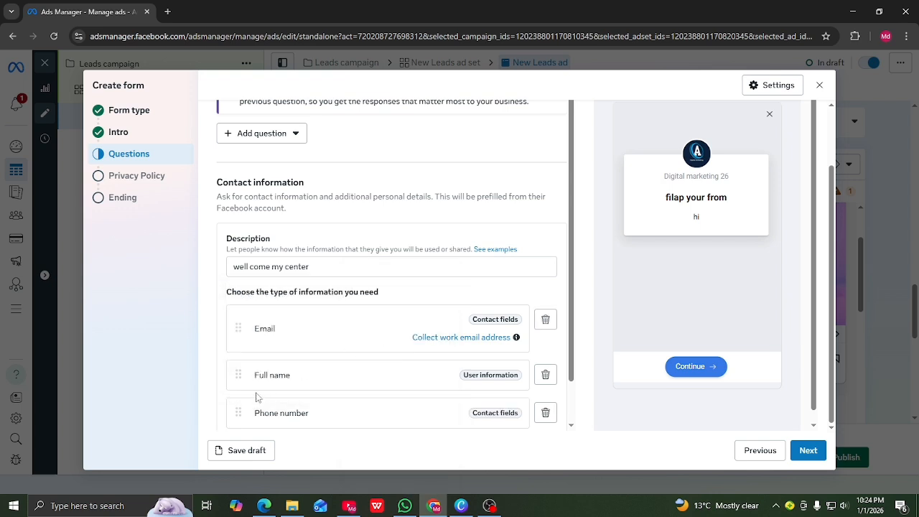
Remove the Email row and add Street address and Gender fields
{"action": "left_click", "coordinate": [546, 321]}
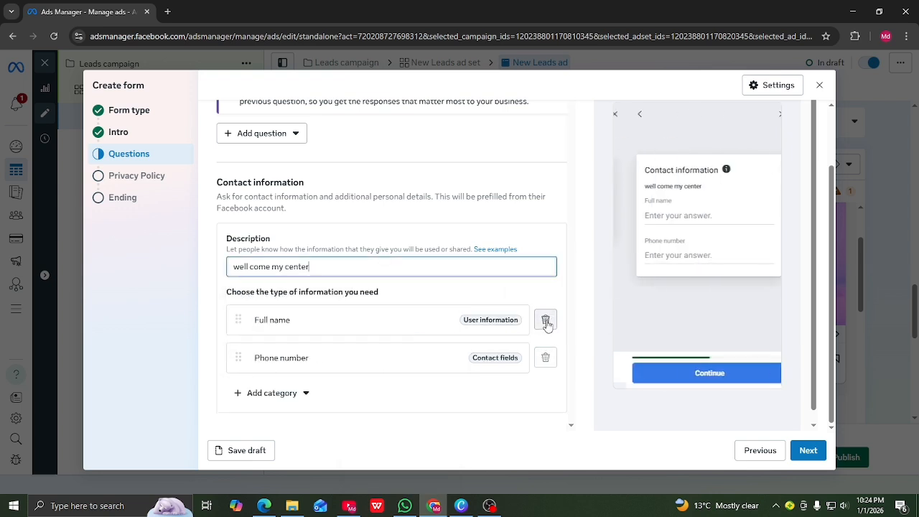
{"action": "left_click", "coordinate": [302, 394]}
{"action": "mouse_move", "coordinate": [312, 277]}
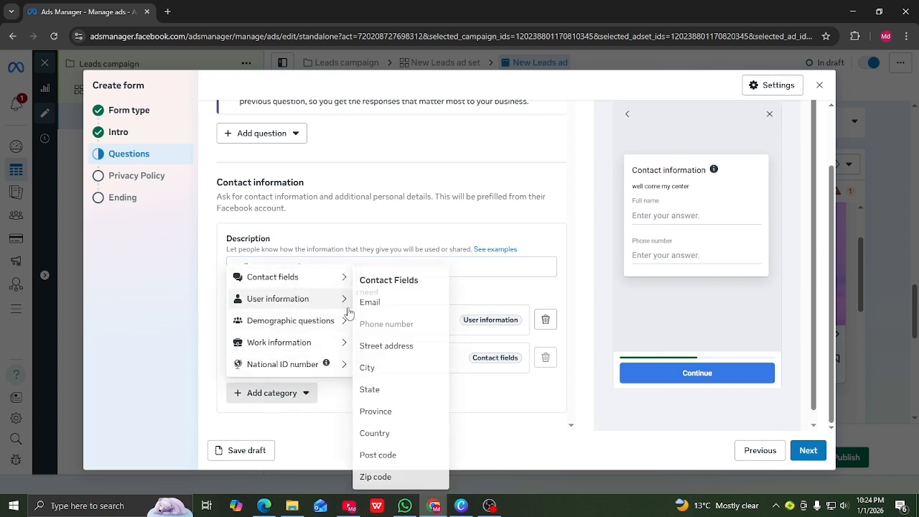
{"action": "left_click", "coordinate": [390, 352]}
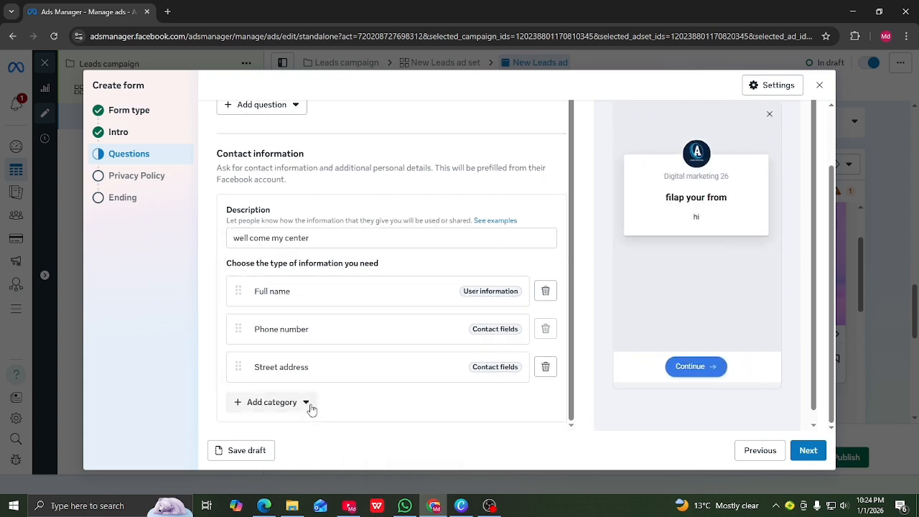
{"action": "left_click", "coordinate": [307, 403]}
{"action": "mouse_move", "coordinate": [263, 342]}
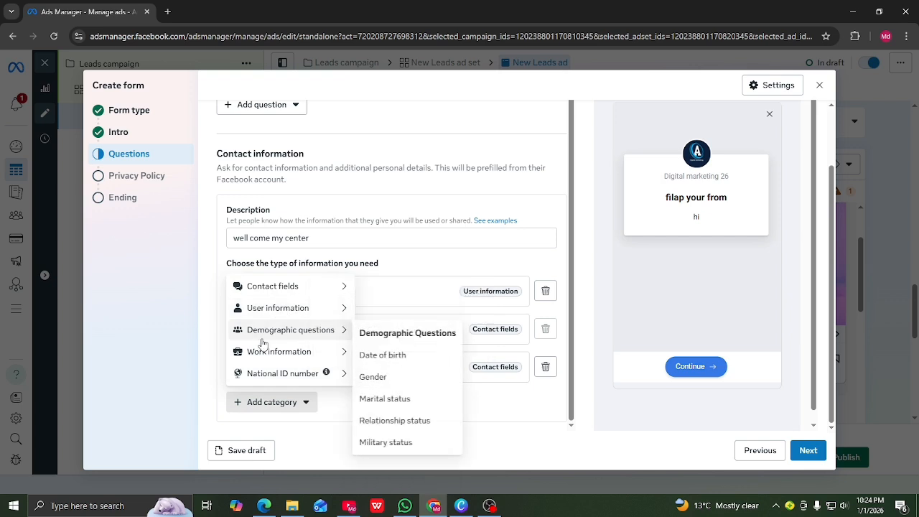
{"action": "mouse_move", "coordinate": [344, 352]}
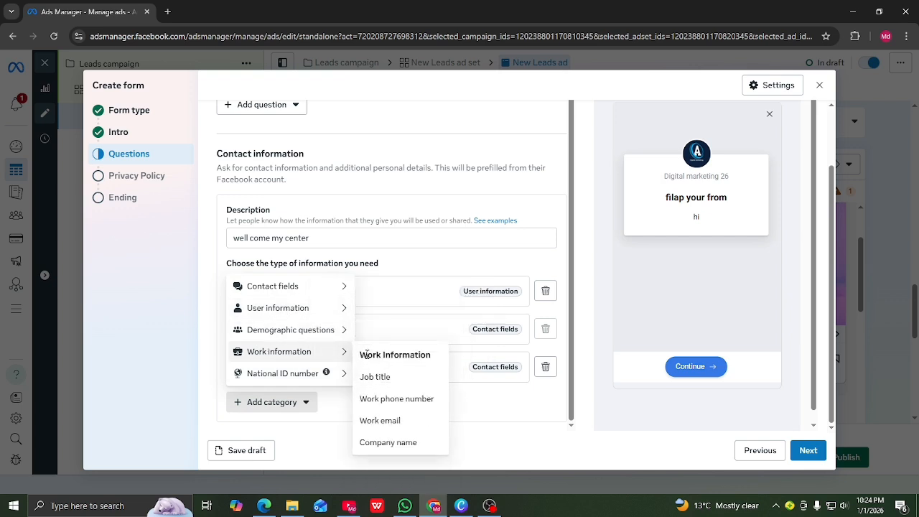
{"action": "mouse_move", "coordinate": [343, 331]}
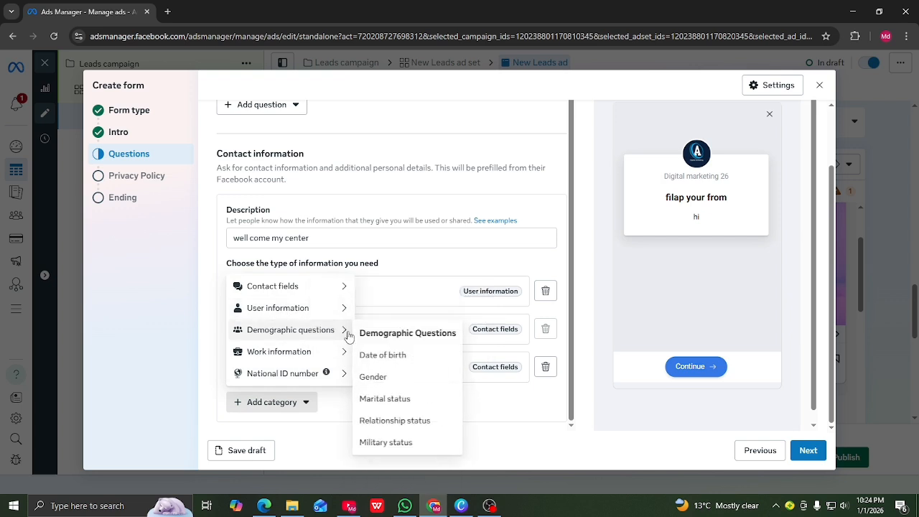
{"action": "left_click", "coordinate": [379, 378]}
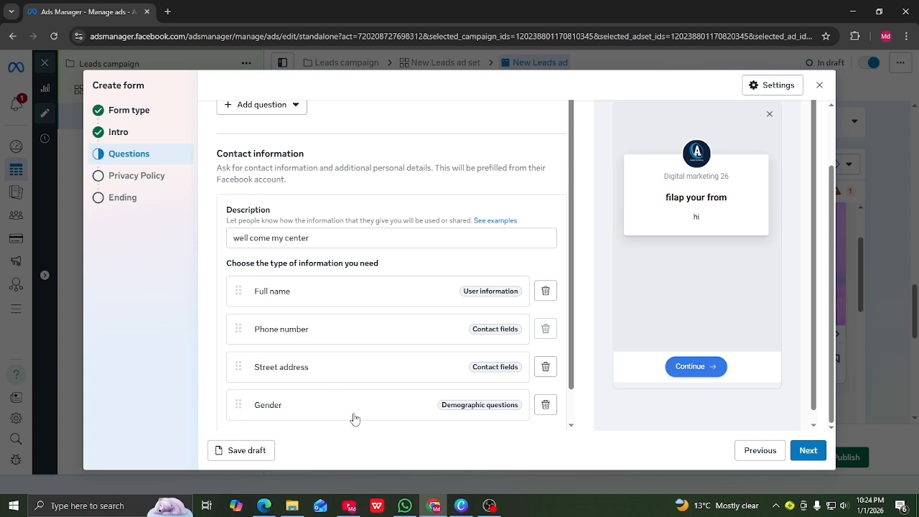
{"action": "scroll", "coordinate": [324, 388], "scroll_direction": "down", "scroll_amount": 1}
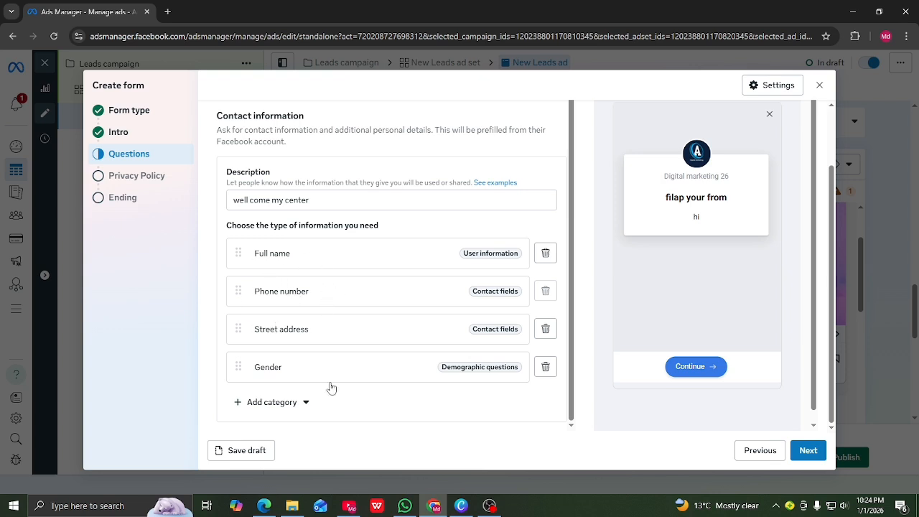
Advance to the Privacy Policy step, select its empty Link field, and switch to Edge
{"action": "left_click", "coordinate": [808, 454]}
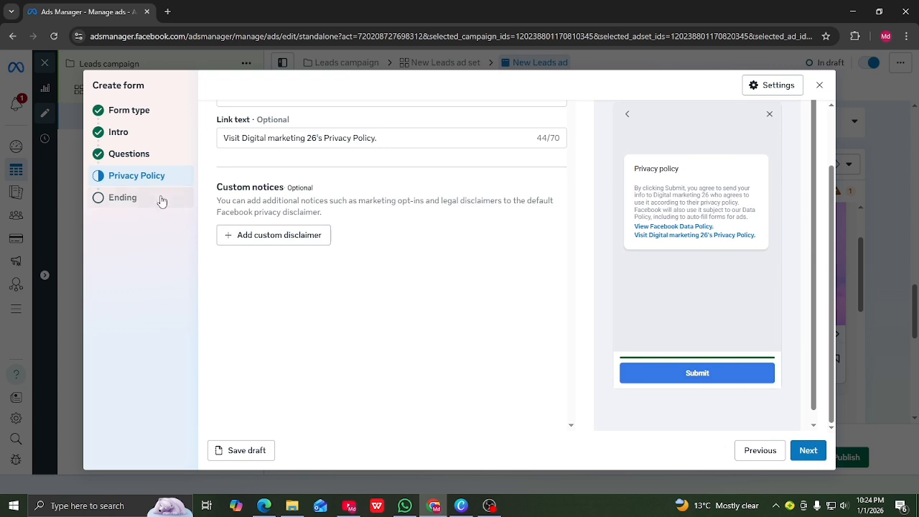
{"action": "scroll", "coordinate": [279, 288], "scroll_direction": "up", "scroll_amount": 1}
{"action": "scroll", "coordinate": [280, 273], "scroll_direction": "up", "scroll_amount": 1}
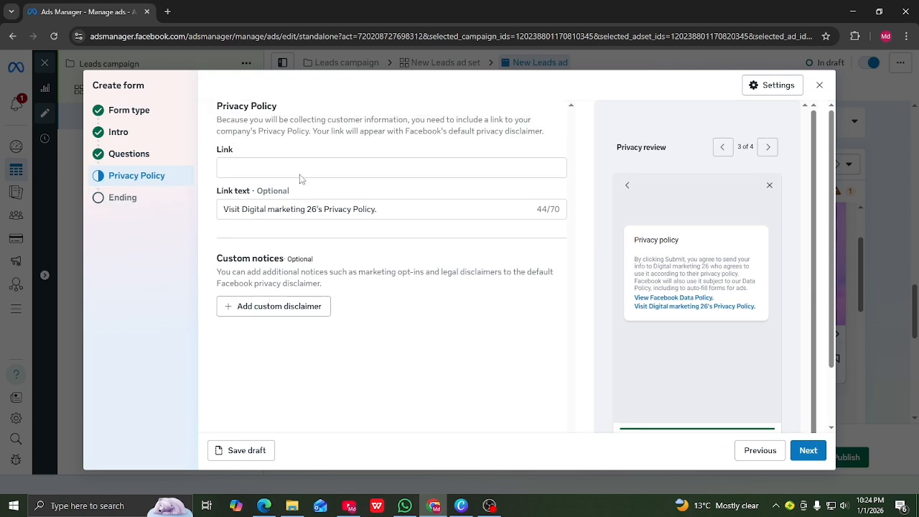
{"action": "left_click", "coordinate": [260, 166]}
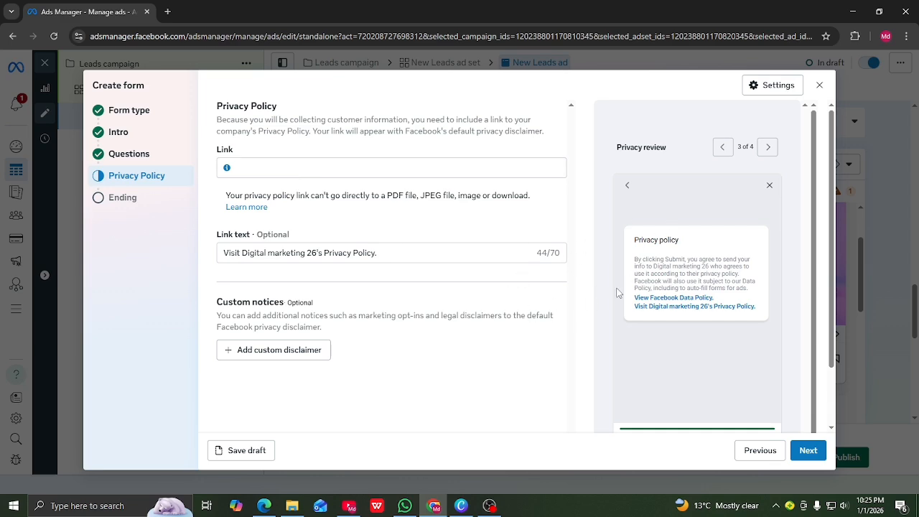
{"action": "left_click", "coordinate": [265, 506]}
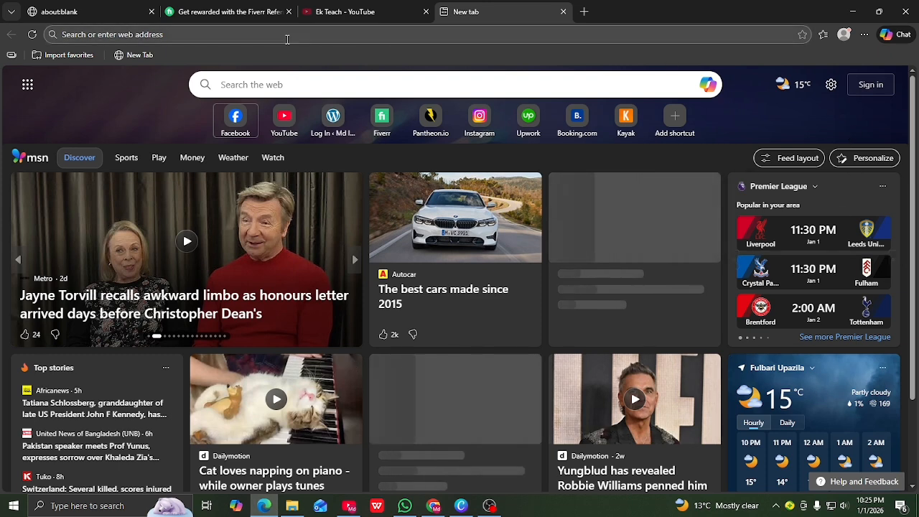
Open Meta's Privacy Policy page from the Digital marketing 26 page's settings in Facebook
{"action": "left_click", "coordinate": [238, 122]}
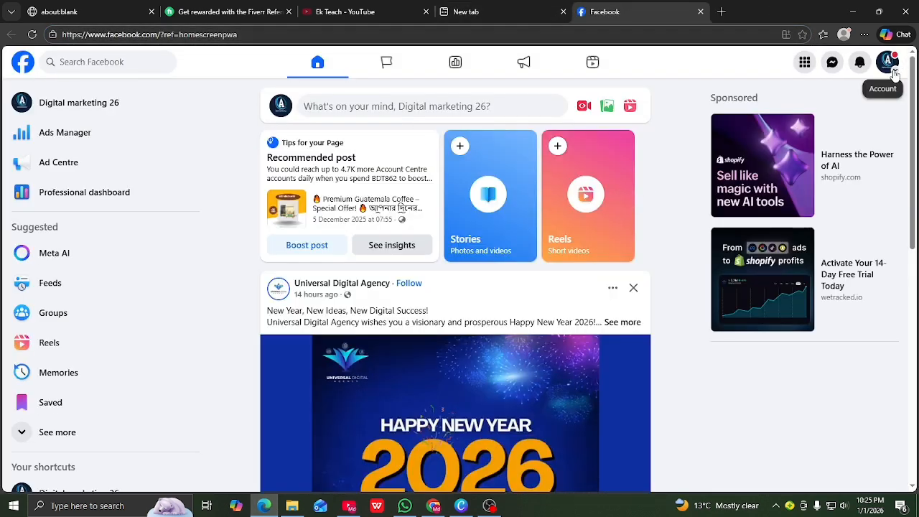
{"action": "left_click", "coordinate": [284, 115]}
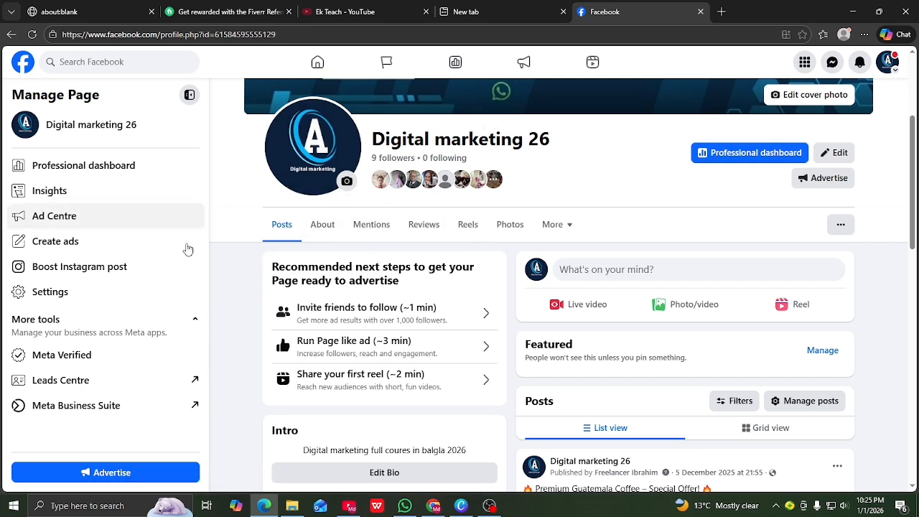
{"action": "left_click", "coordinate": [72, 294]}
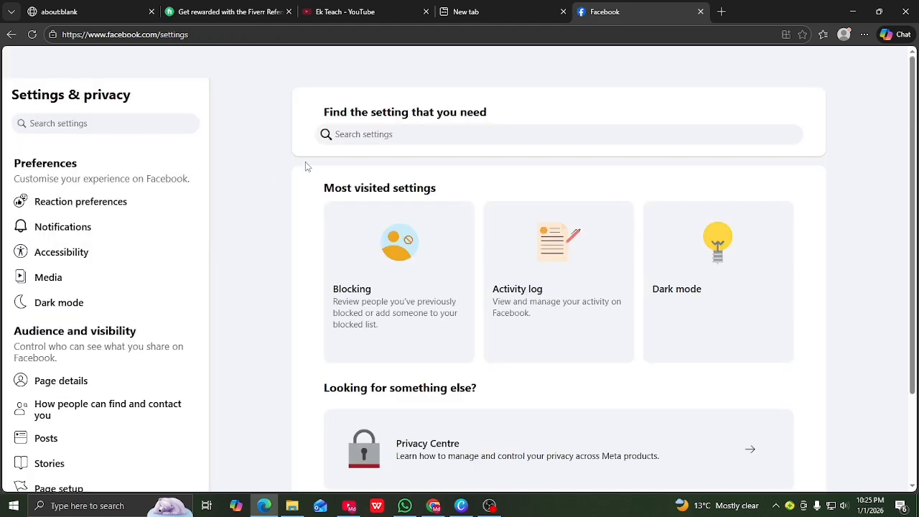
{"action": "scroll", "coordinate": [103, 256], "scroll_direction": "down", "scroll_amount": 8}
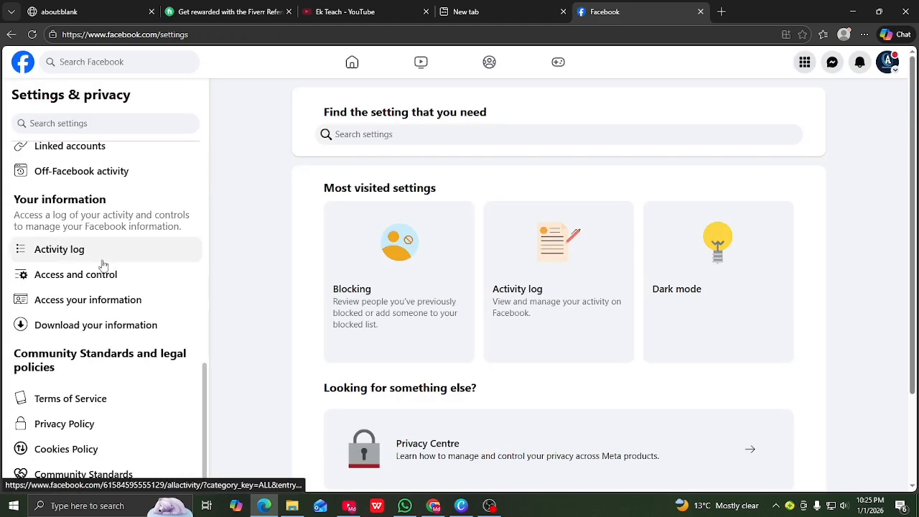
{"action": "left_click", "coordinate": [82, 429]}
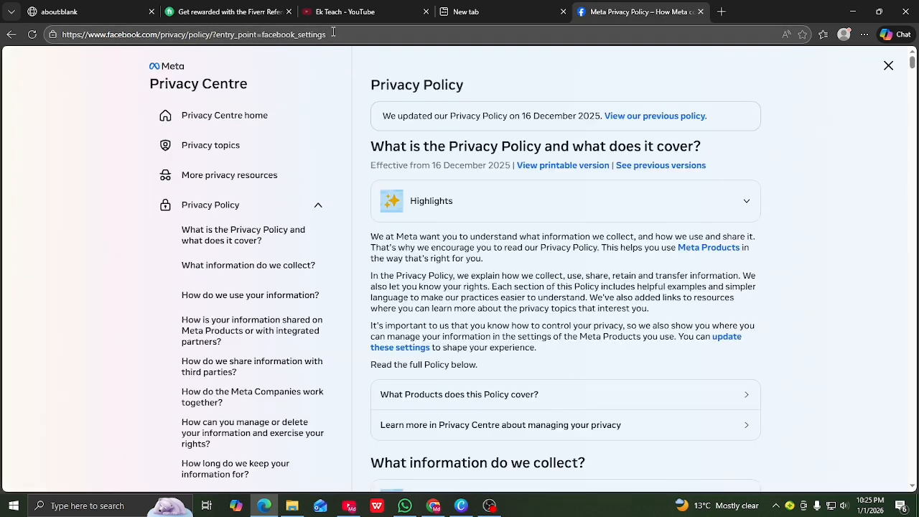
Copy the Privacy Policy page's full web address
{"action": "left_click_drag", "start_coordinate": [331, 34], "coordinate": [32, 18]}
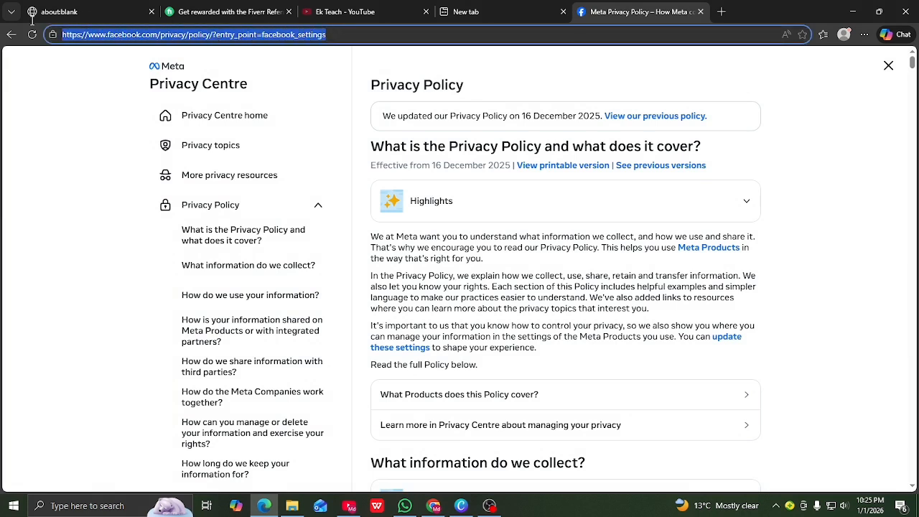
{"action": "right_click", "coordinate": [87, 35]}
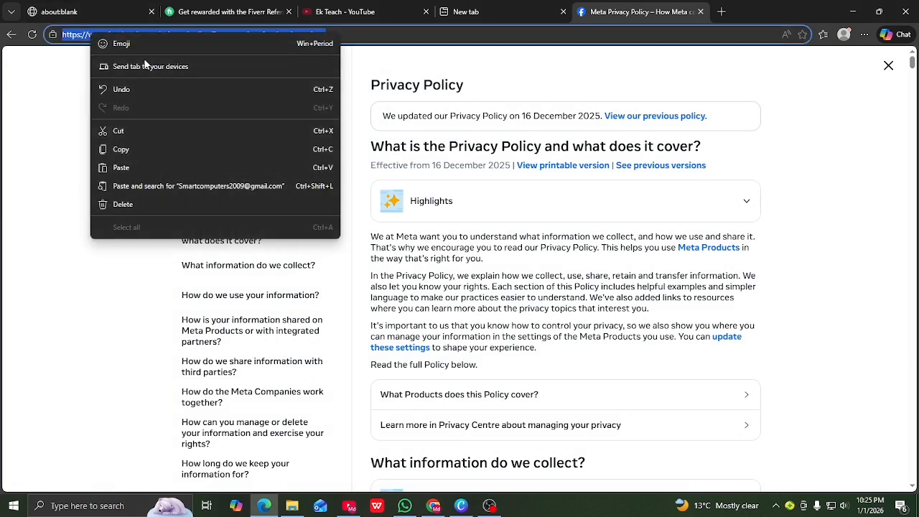
{"action": "left_click", "coordinate": [121, 148]}
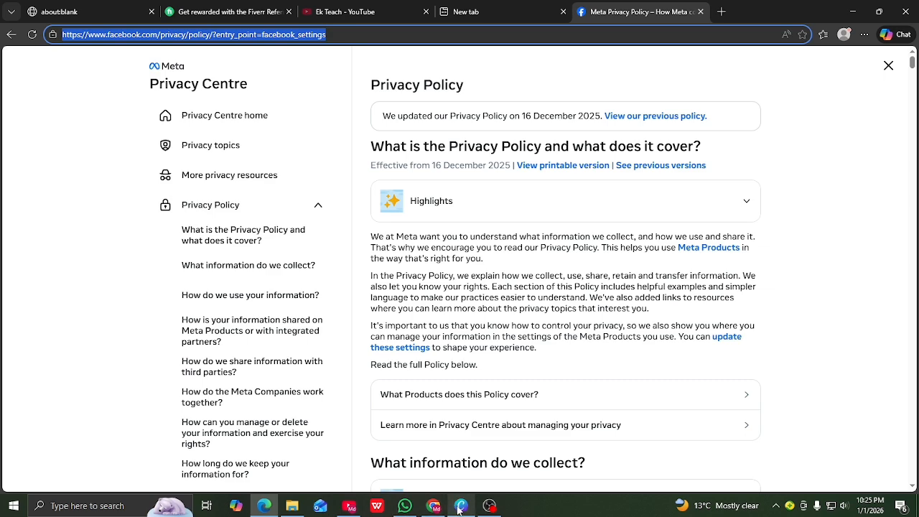
Paste the copied privacy policy URL into the form's Link field and continue to the Ending step
{"action": "left_click", "coordinate": [433, 508]}
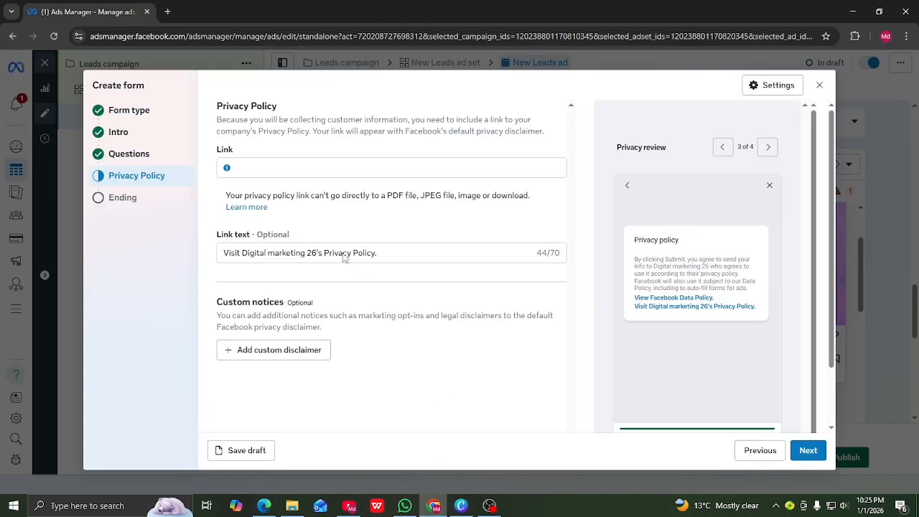
{"action": "left_click", "coordinate": [266, 168]}
{"action": "right_click", "coordinate": [266, 168]}
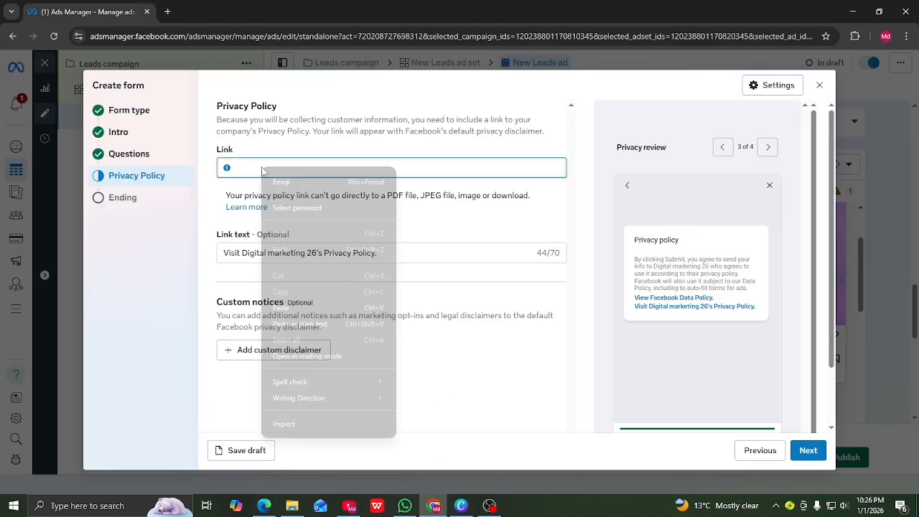
{"action": "left_click", "coordinate": [280, 308]}
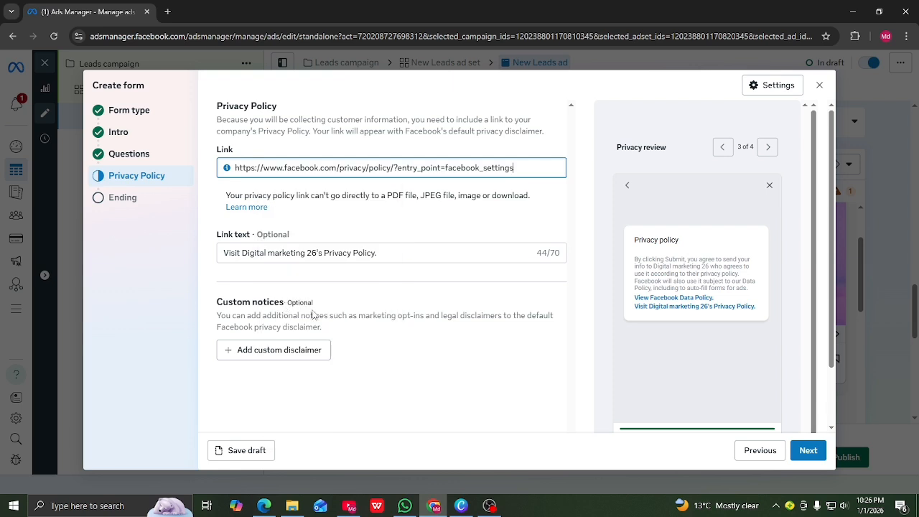
{"action": "left_click", "coordinate": [402, 388]}
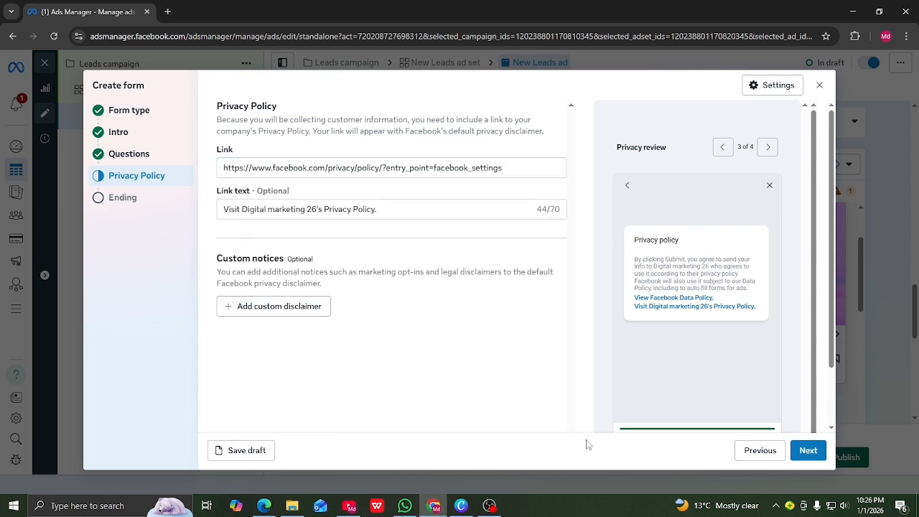
{"action": "left_click", "coordinate": [809, 451]}
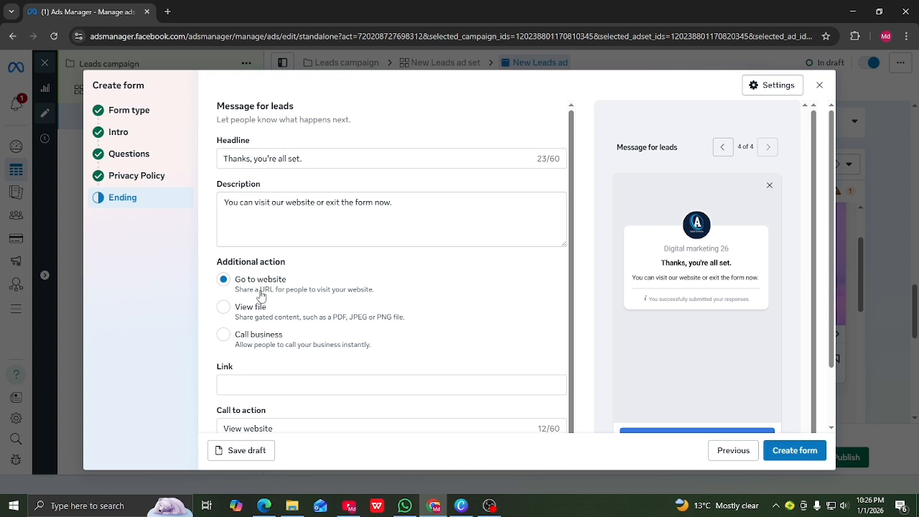
Change the ending's additional action to Call business and turn on Start conversations on Messenger
{"action": "scroll", "coordinate": [260, 295], "scroll_direction": "down", "scroll_amount": 1}
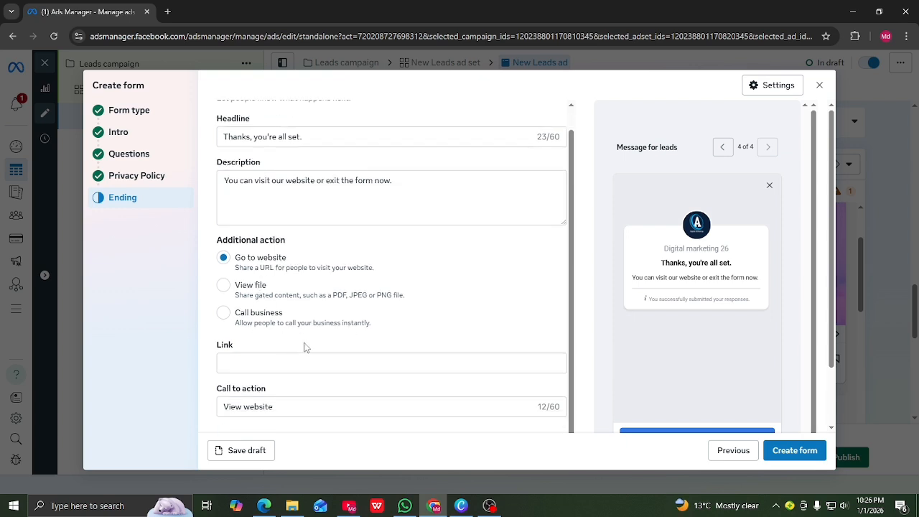
{"action": "left_click", "coordinate": [224, 286]}
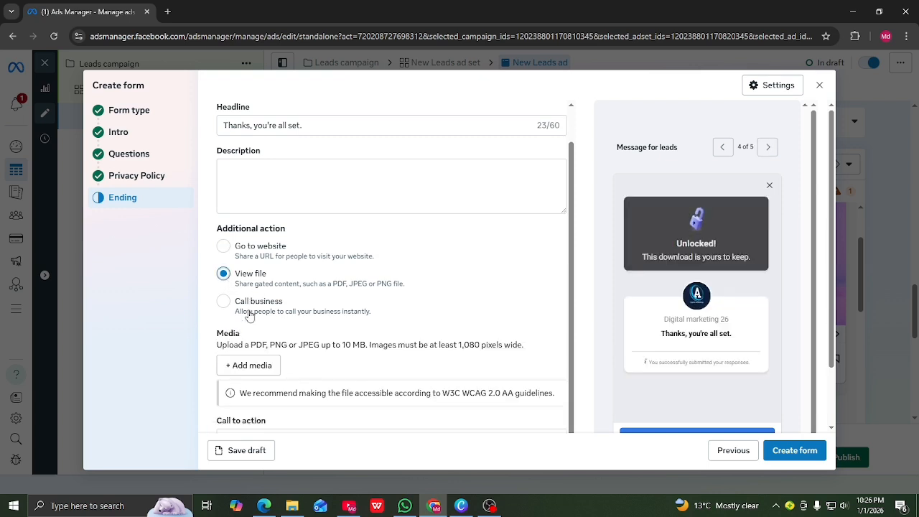
{"action": "scroll", "coordinate": [247, 338], "scroll_direction": "down", "scroll_amount": 1}
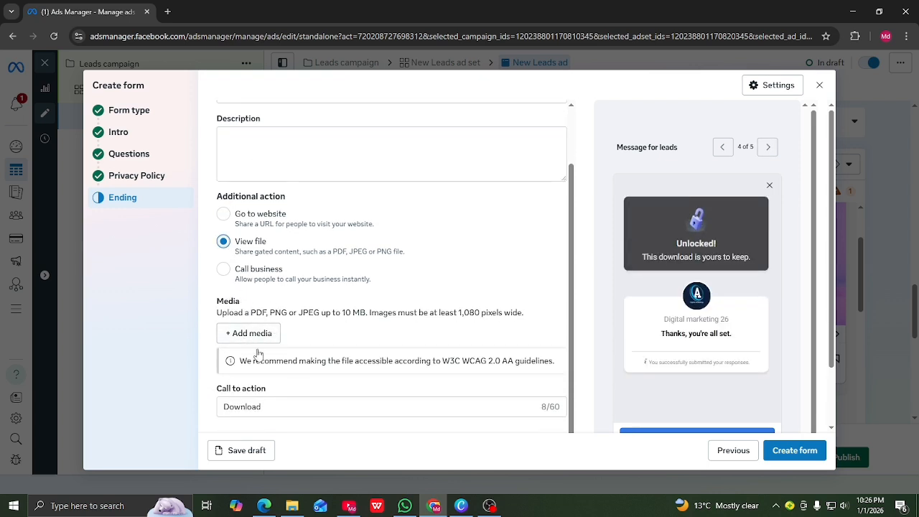
{"action": "left_click", "coordinate": [224, 271]}
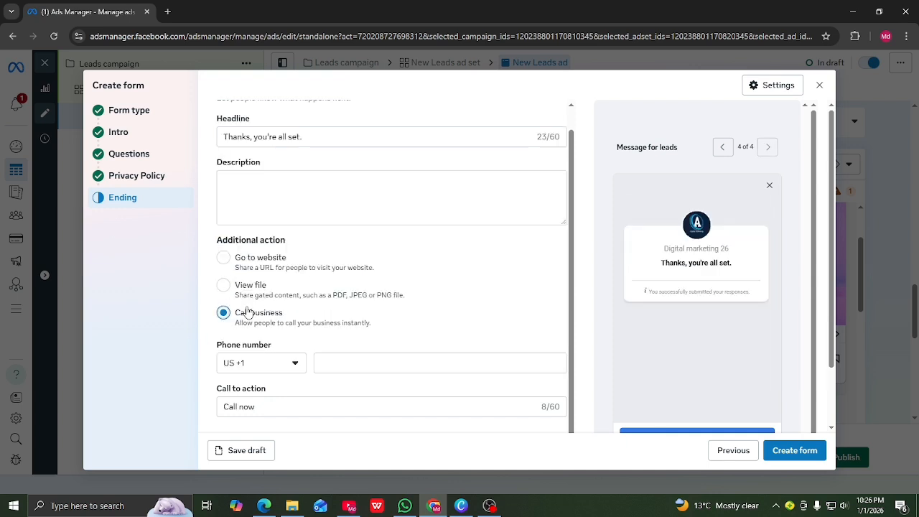
{"action": "scroll", "coordinate": [377, 288], "scroll_direction": "down", "scroll_amount": 1}
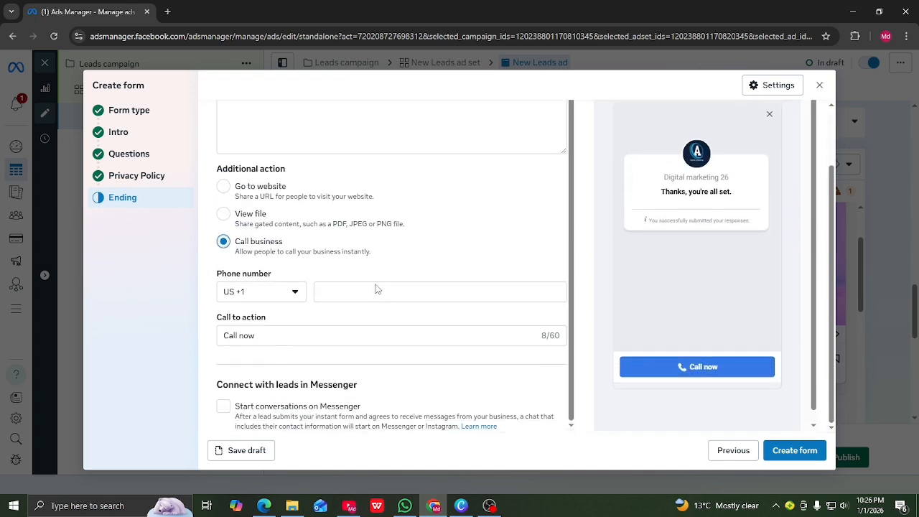
{"action": "left_click", "coordinate": [225, 408]}
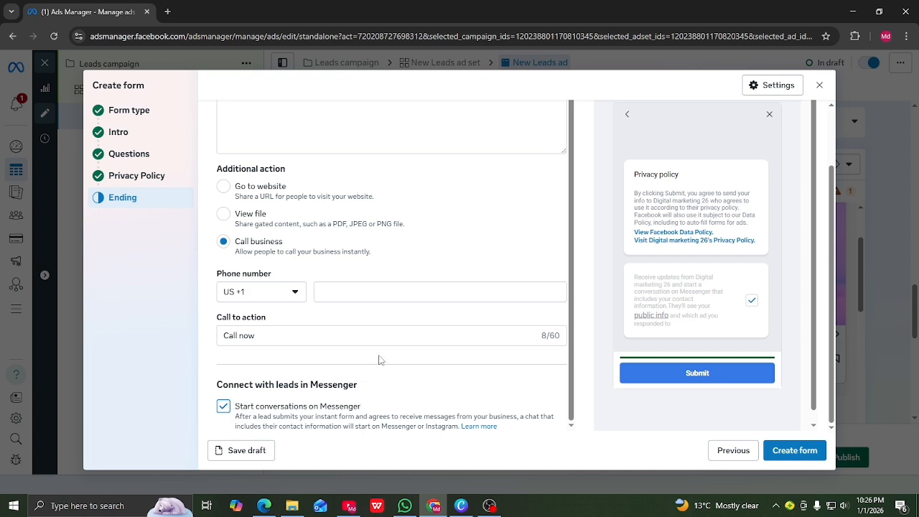
Enter the business phone number with country code BD +880 for the call action
{"action": "left_click", "coordinate": [798, 454]}
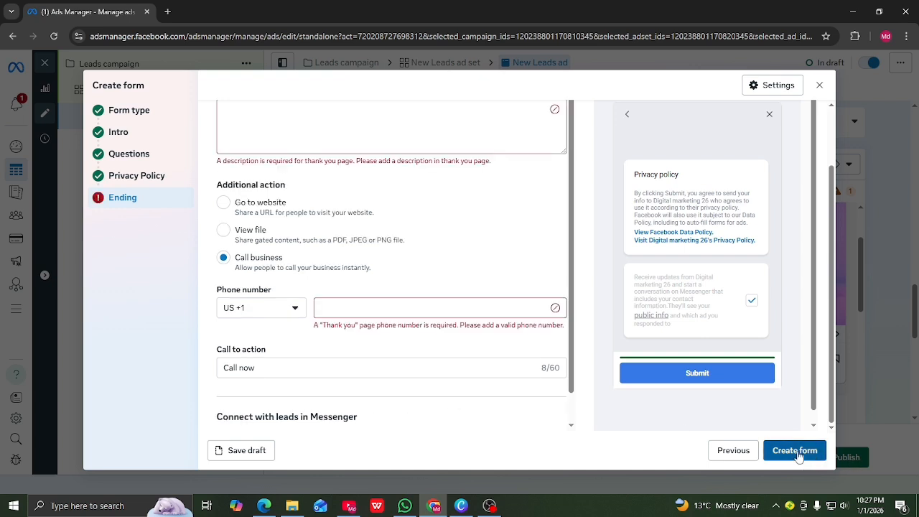
{"action": "left_click", "coordinate": [293, 309]}
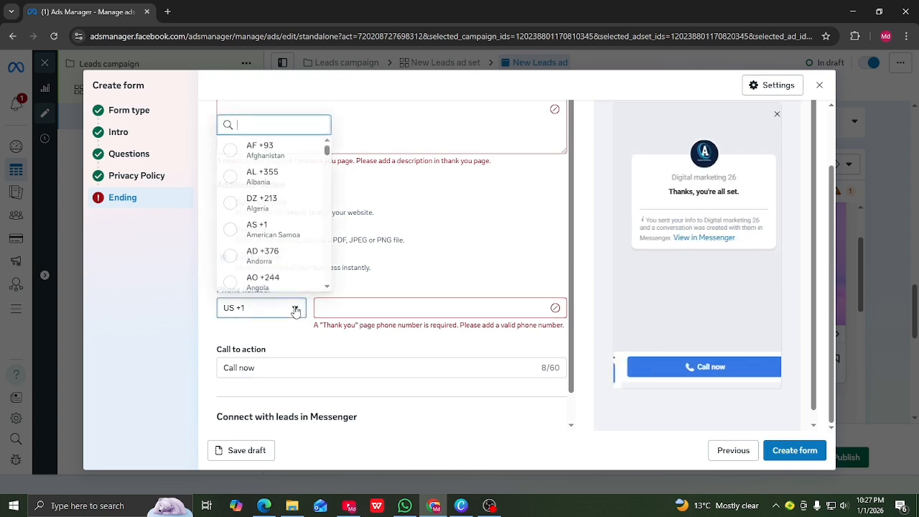
{"action": "scroll", "coordinate": [274, 175], "scroll_direction": "down", "scroll_amount": 5}
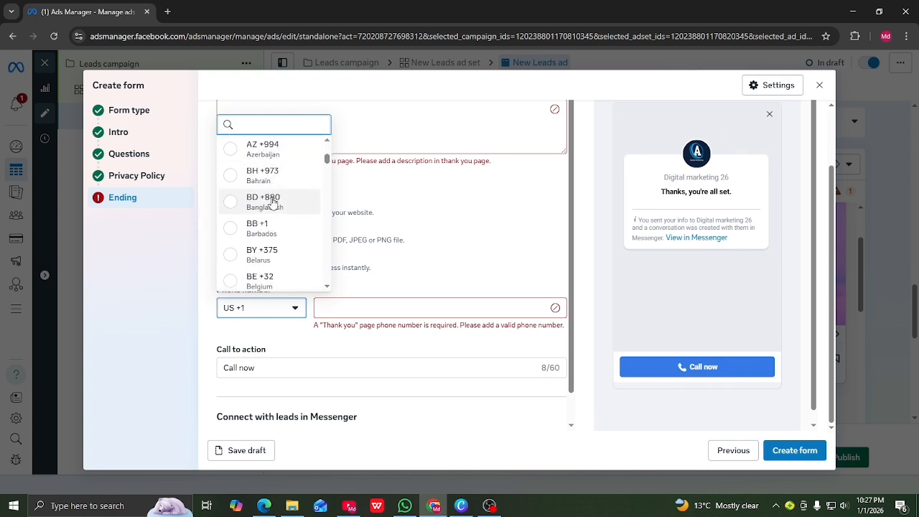
{"action": "left_click", "coordinate": [268, 204]}
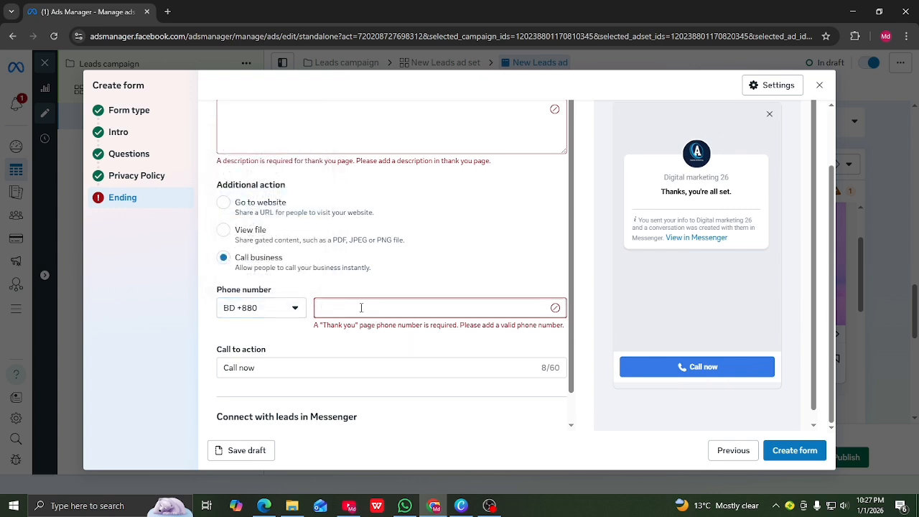
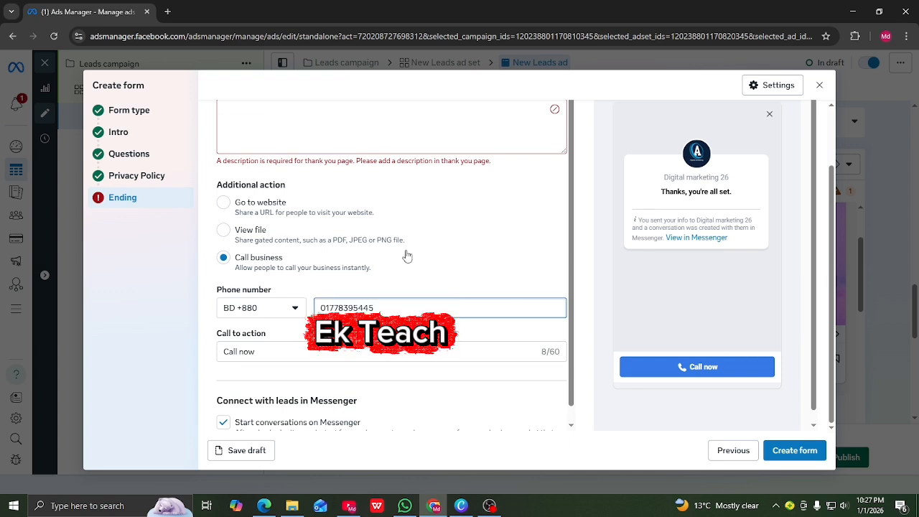
Add 'hello' as the ending description and create the instant form
{"action": "scroll", "coordinate": [404, 251], "scroll_direction": "up", "scroll_amount": 1}
{"action": "left_click", "coordinate": [261, 134]}
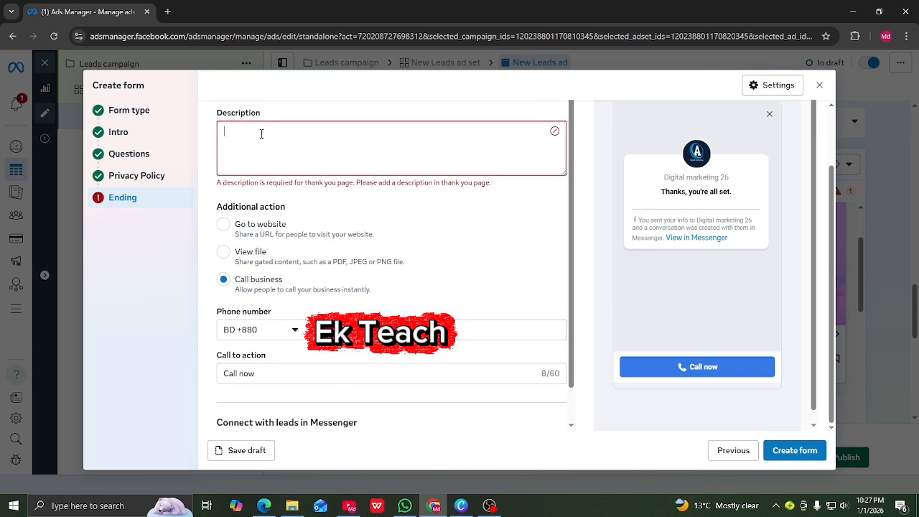
{"action": "type", "text": "hello"}
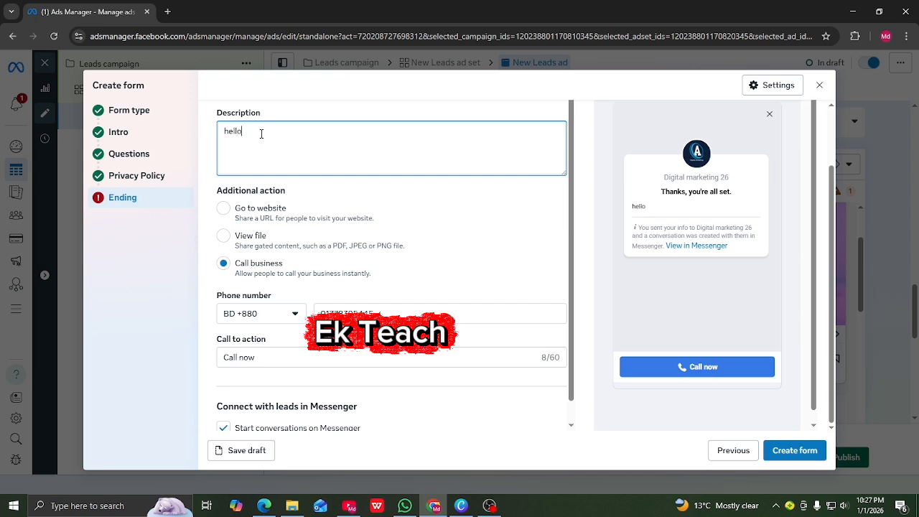
{"action": "left_click", "coordinate": [809, 451]}
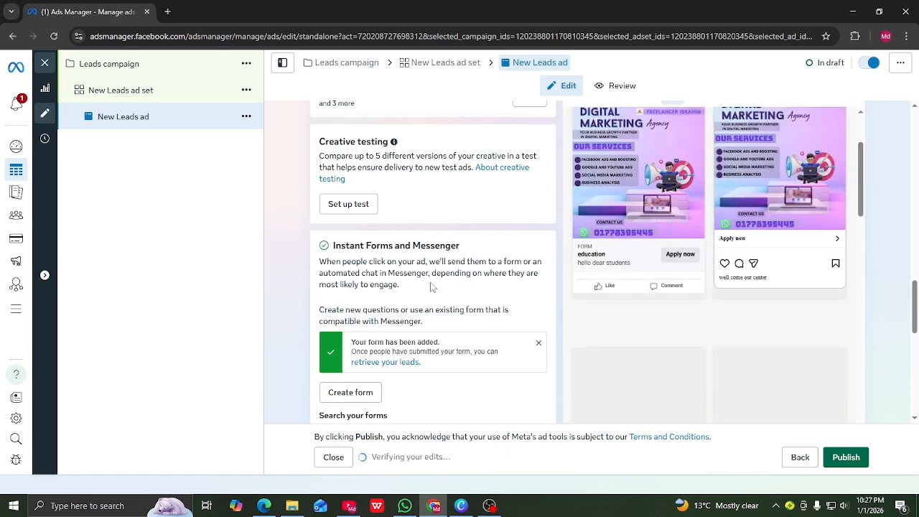
Review the ad's form and tracking settings, then publish the leads ad
{"action": "scroll", "coordinate": [431, 287], "scroll_direction": "down", "scroll_amount": 4}
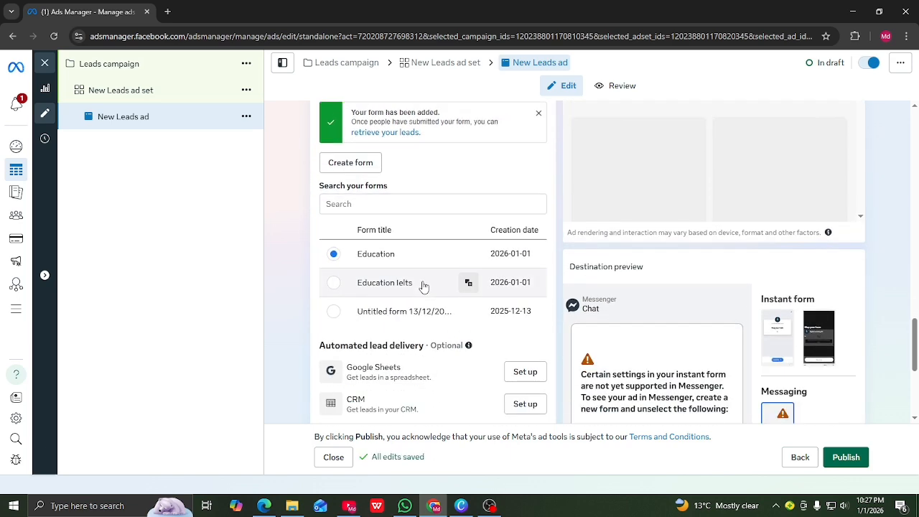
{"action": "scroll", "coordinate": [424, 286], "scroll_direction": "down", "scroll_amount": 4}
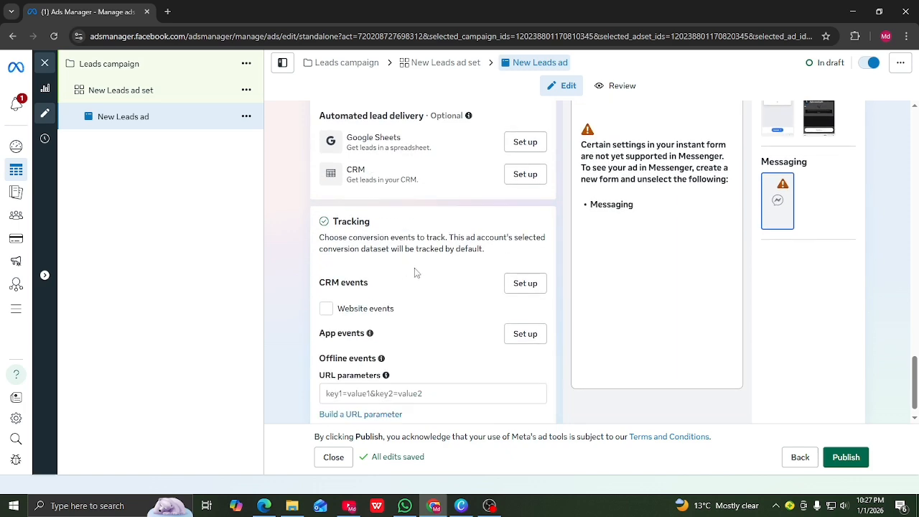
{"action": "scroll", "coordinate": [415, 270], "scroll_direction": "down", "scroll_amount": 1}
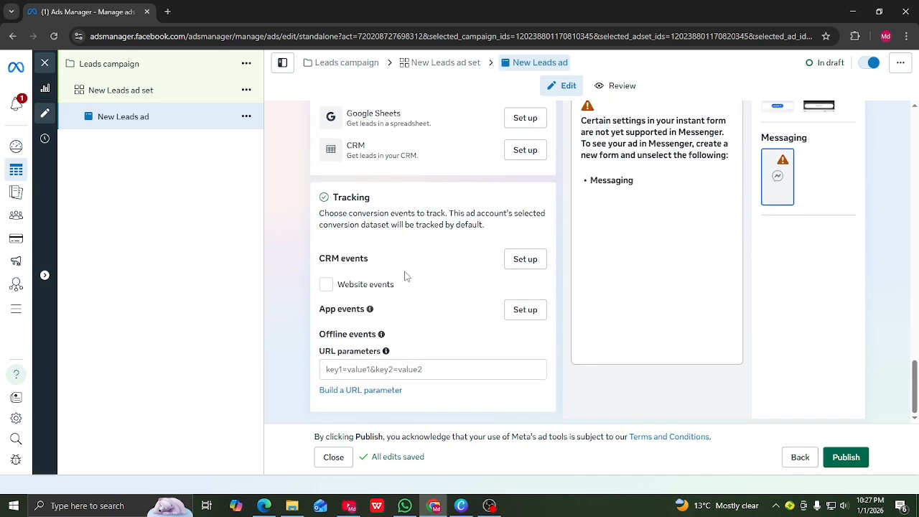
{"action": "scroll", "coordinate": [405, 277], "scroll_direction": "up", "scroll_amount": 4}
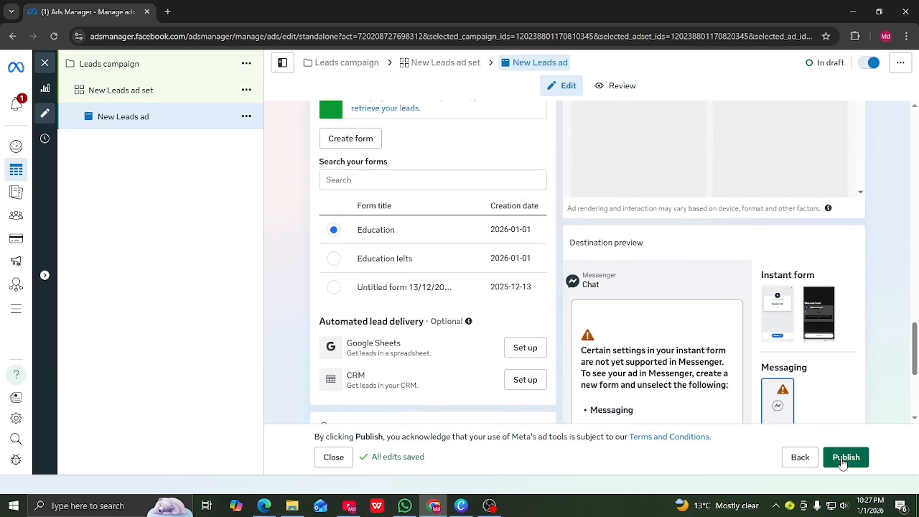
{"action": "scroll", "coordinate": [736, 351], "scroll_direction": "up", "scroll_amount": 4}
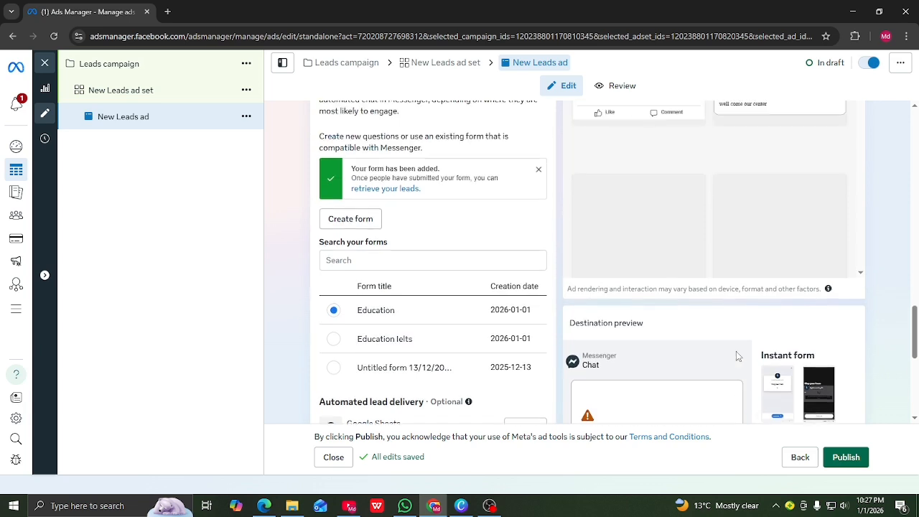
{"action": "scroll", "coordinate": [711, 323], "scroll_direction": "up", "scroll_amount": 1}
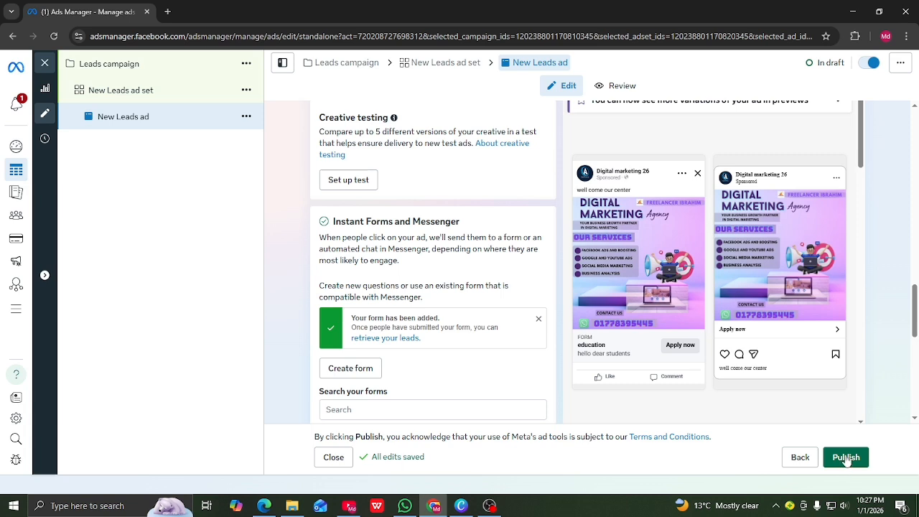
{"action": "left_click", "coordinate": [846, 457]}
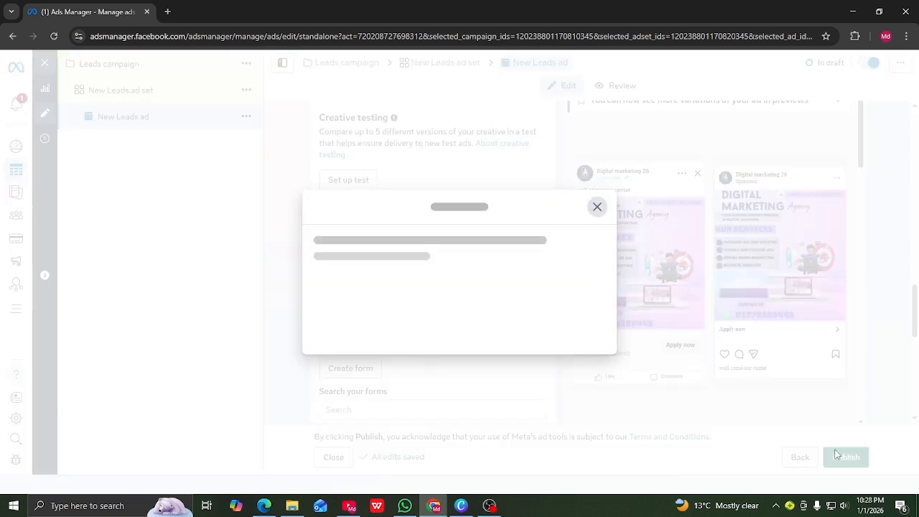